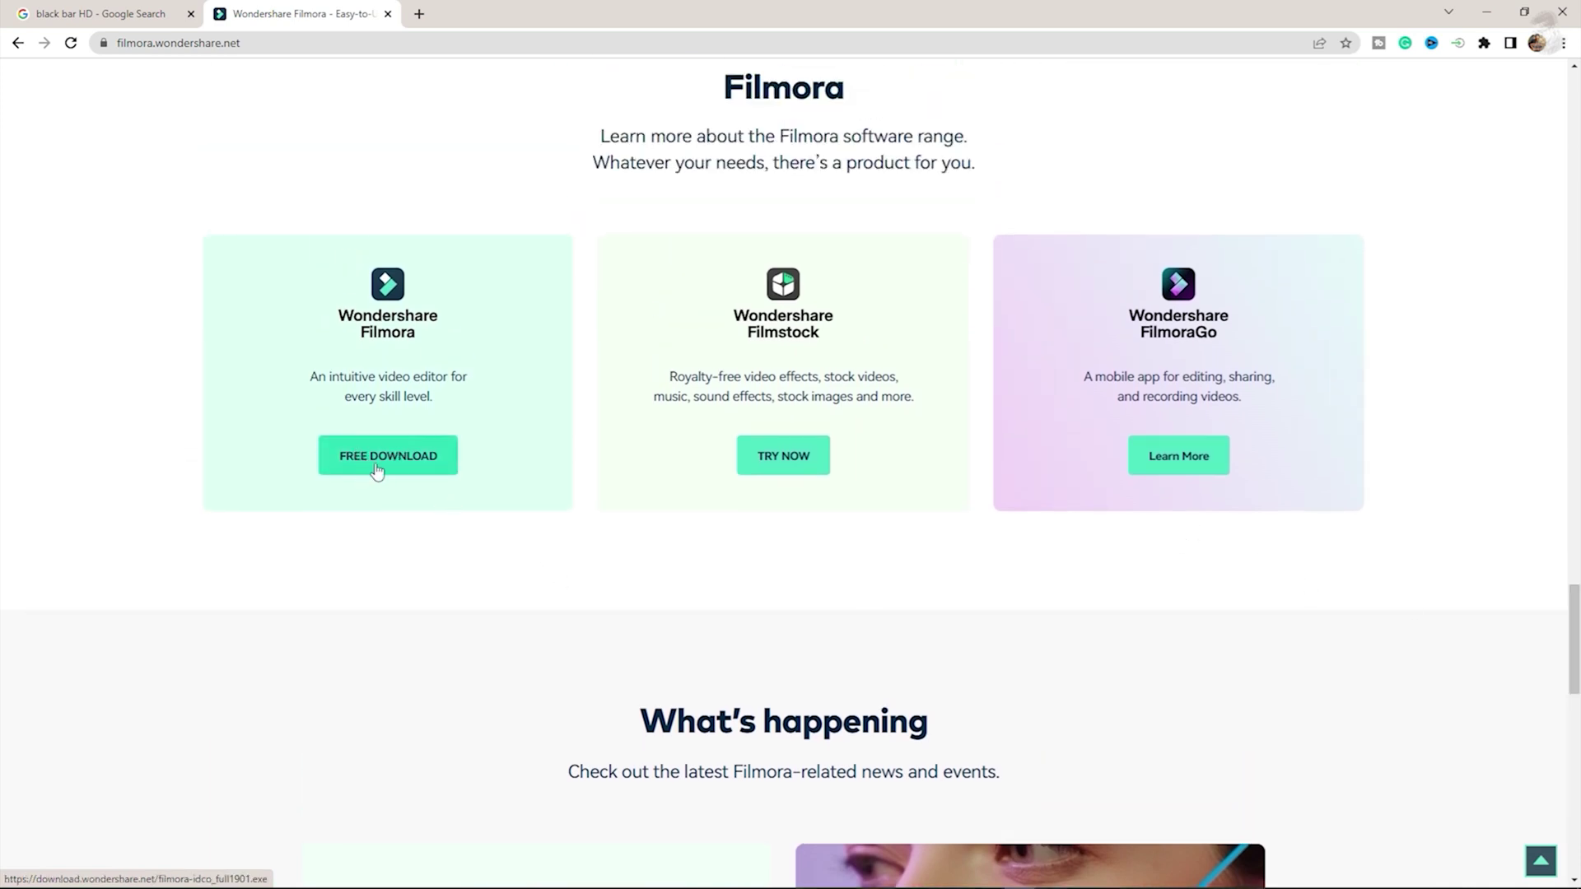
Step: Start the free download of Wondershare Filmora from its website
left_click(436, 471)
left_click_drag(1578, 620, 1578, 272)
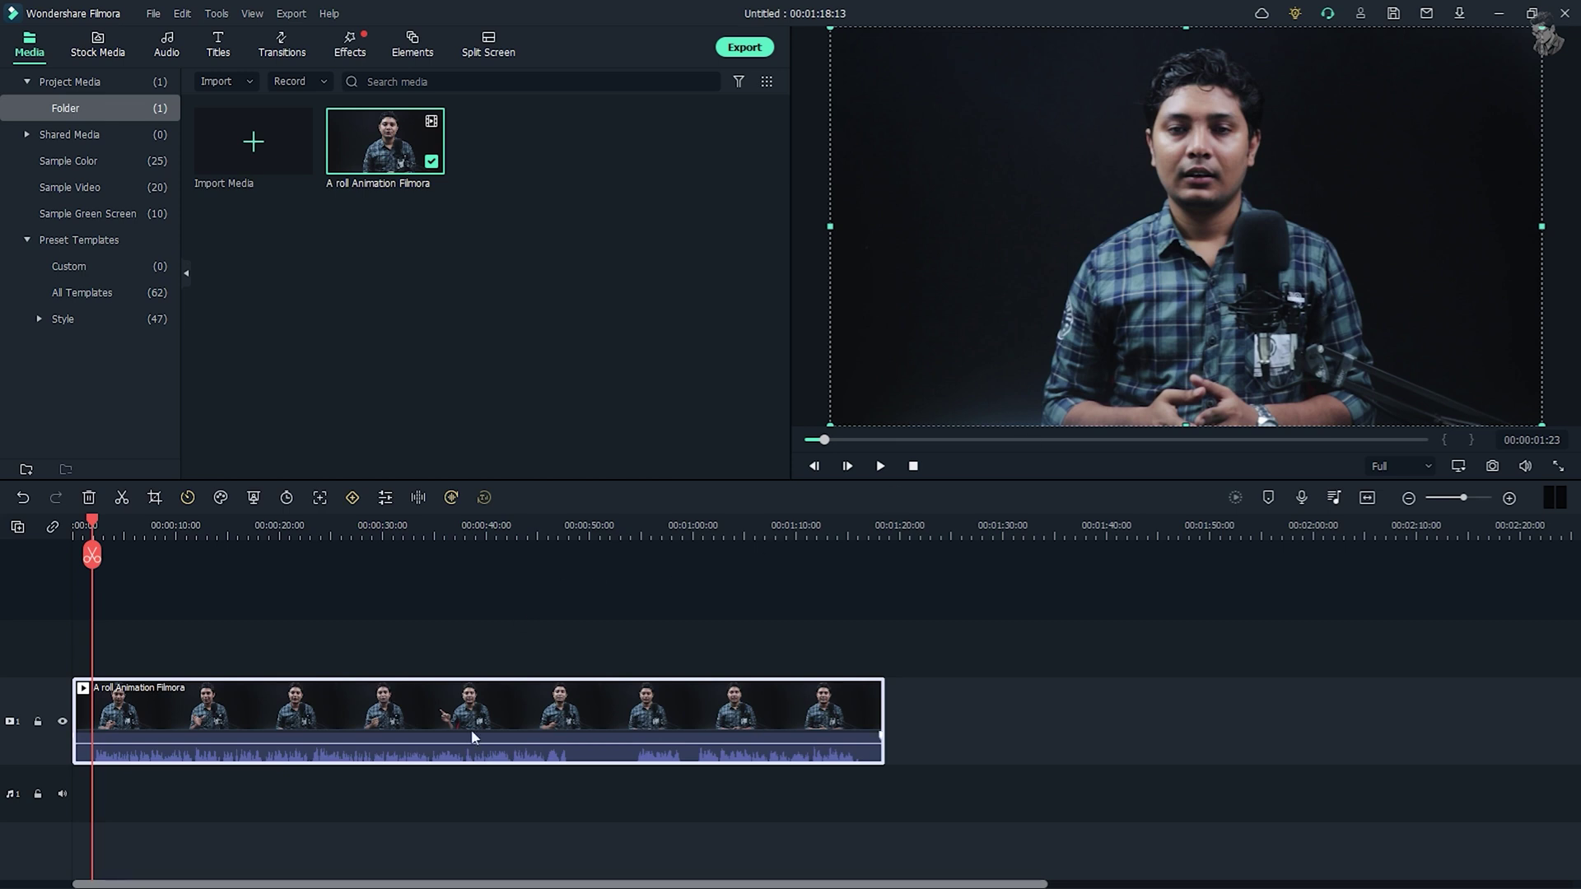
Step: Open the custom animation settings of the A roll Animation Filmora clip
double_click(385, 710)
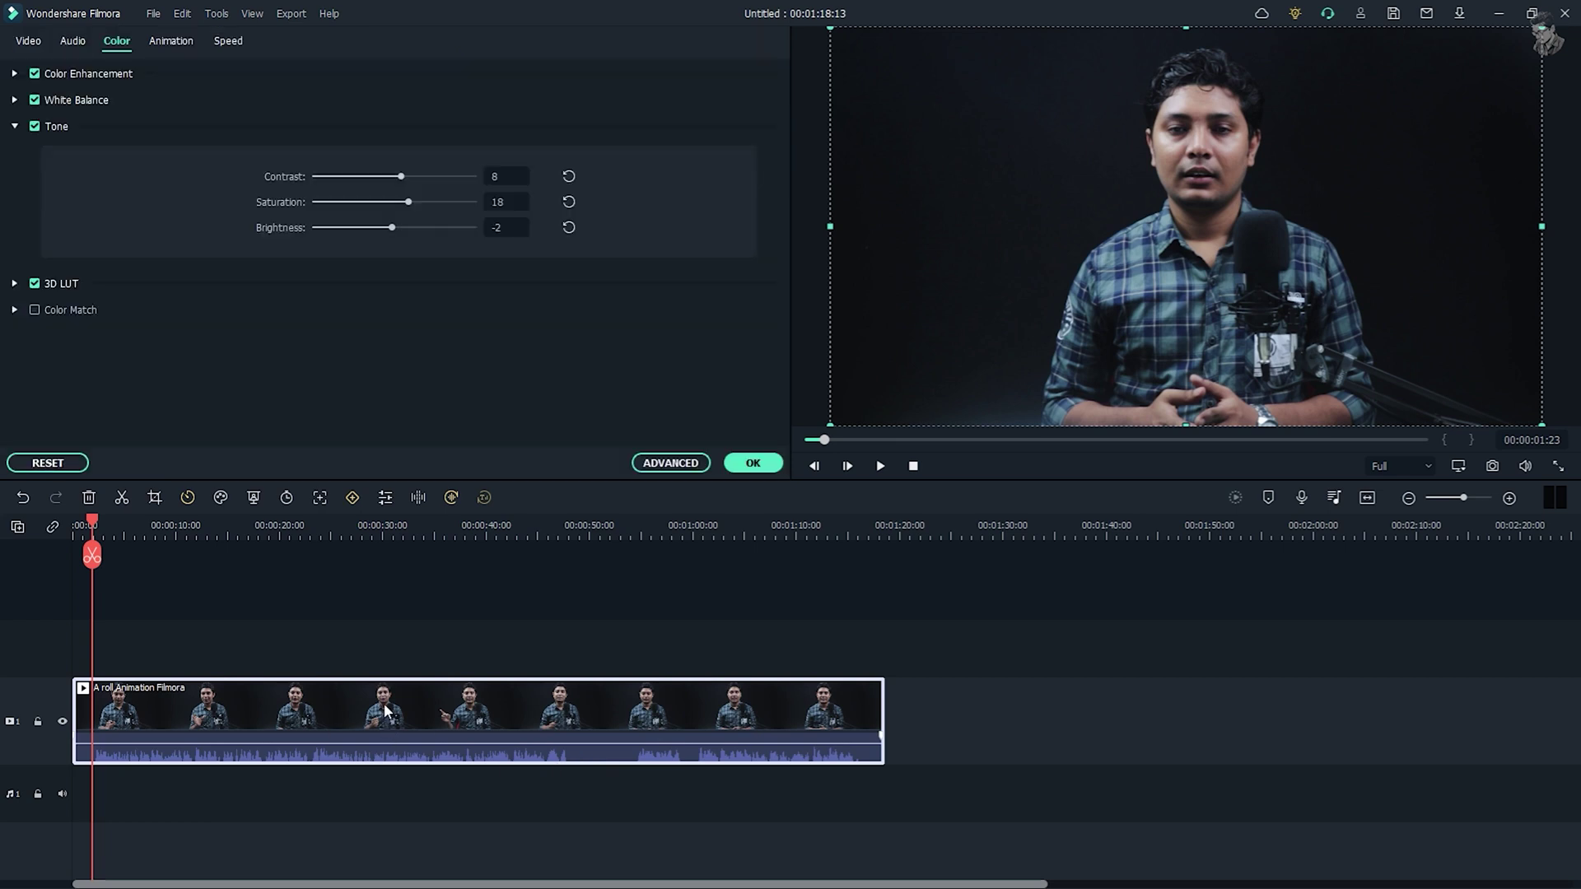
left_click(162, 41)
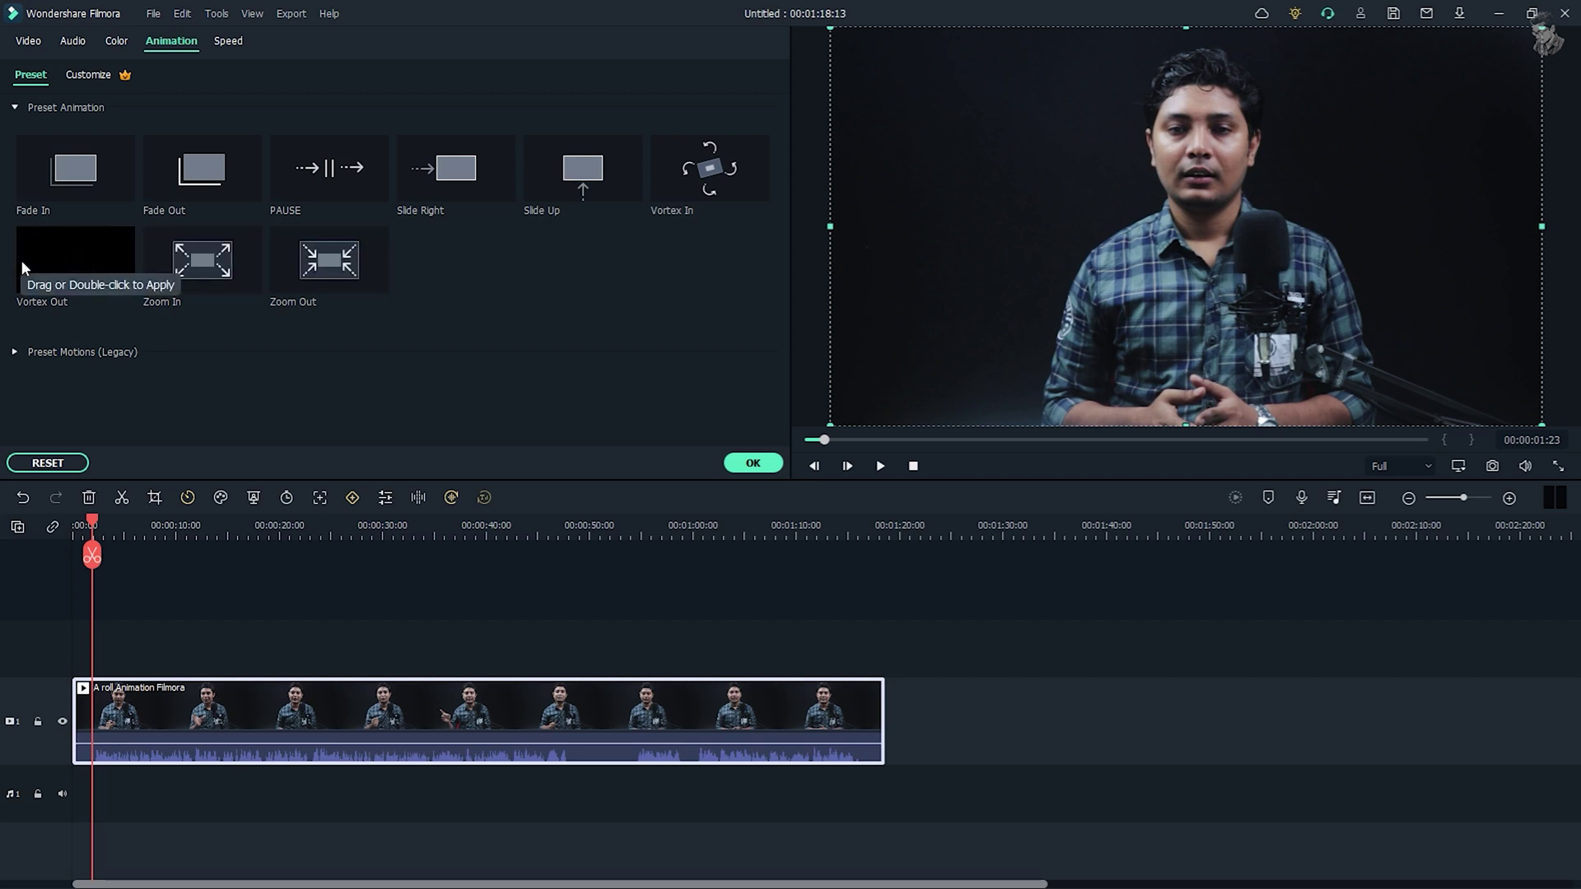
left_click(89, 75)
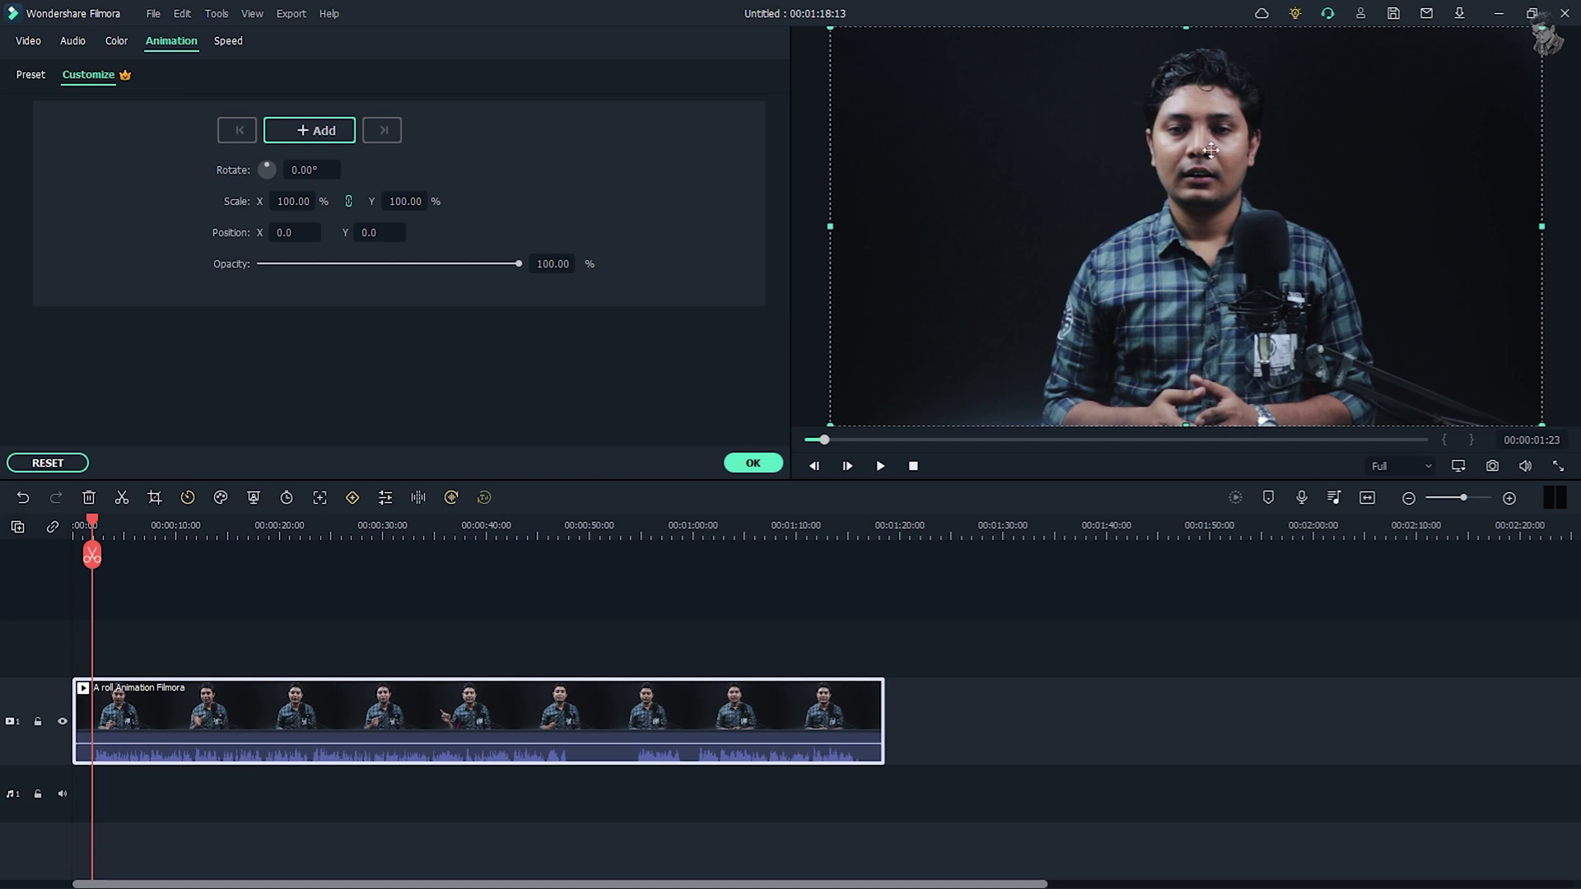
Step: Try scaling the clip uniformly to slightly more than its original size, ending at 102%
left_click(298, 203)
type("115")
key("Return")
left_click_drag(298, 202, 287, 203)
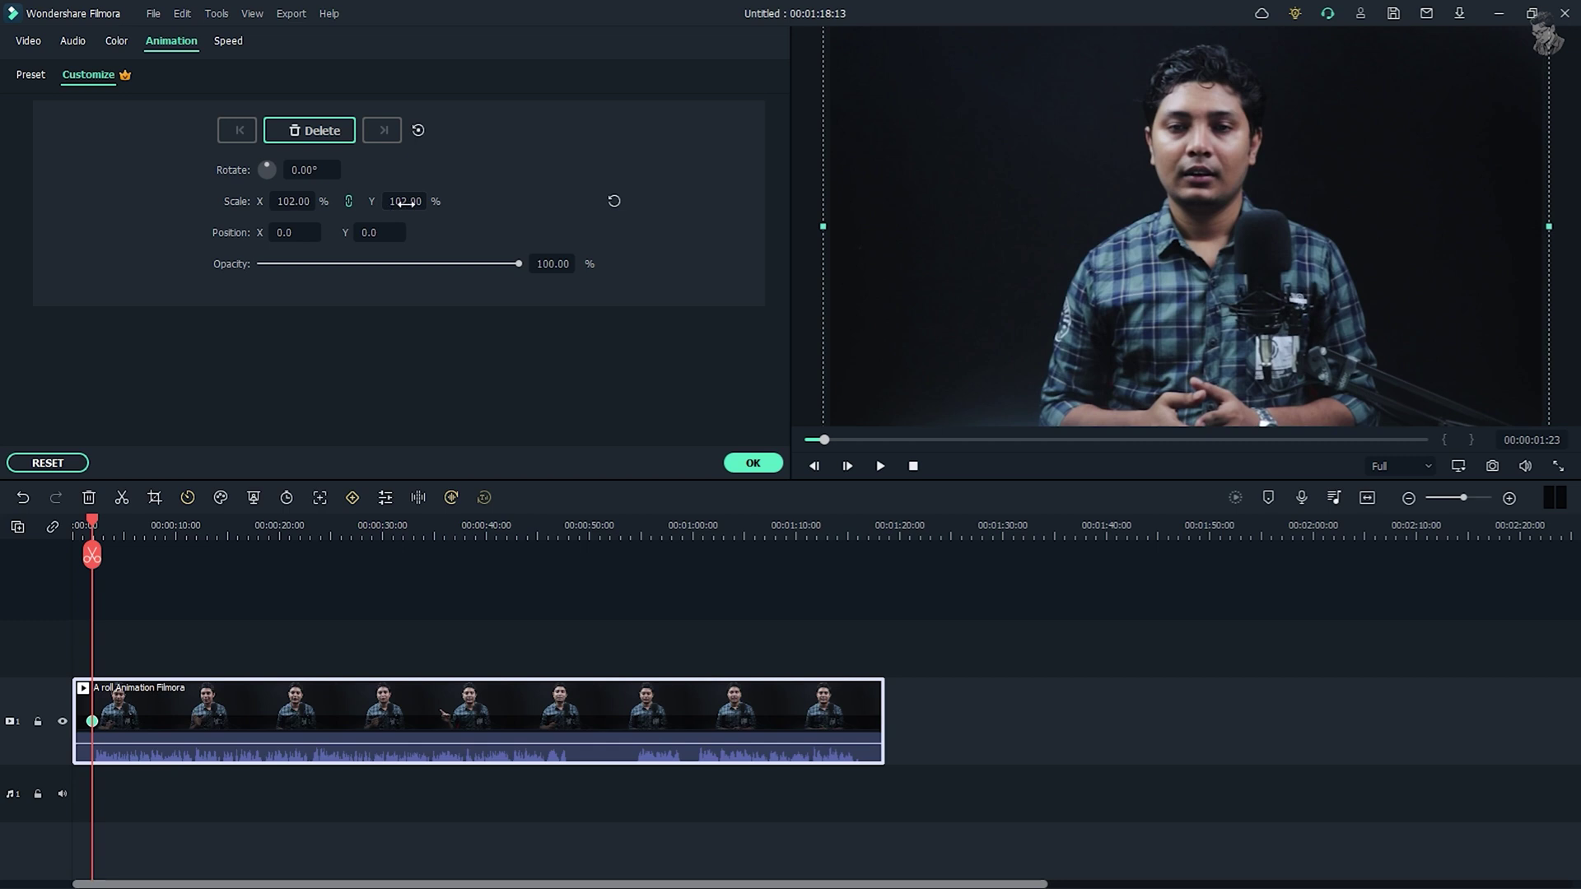
Step: Unlink the scale axes, shrink X to 27% and Y to about 85%, and undo the scale changes
left_click(349, 202)
left_click_drag(288, 203, 226, 202)
mouse_move(405, 206)
left_mouse_down()
mouse_move(424, 206)
mouse_move(391, 206)
left_mouse_up()
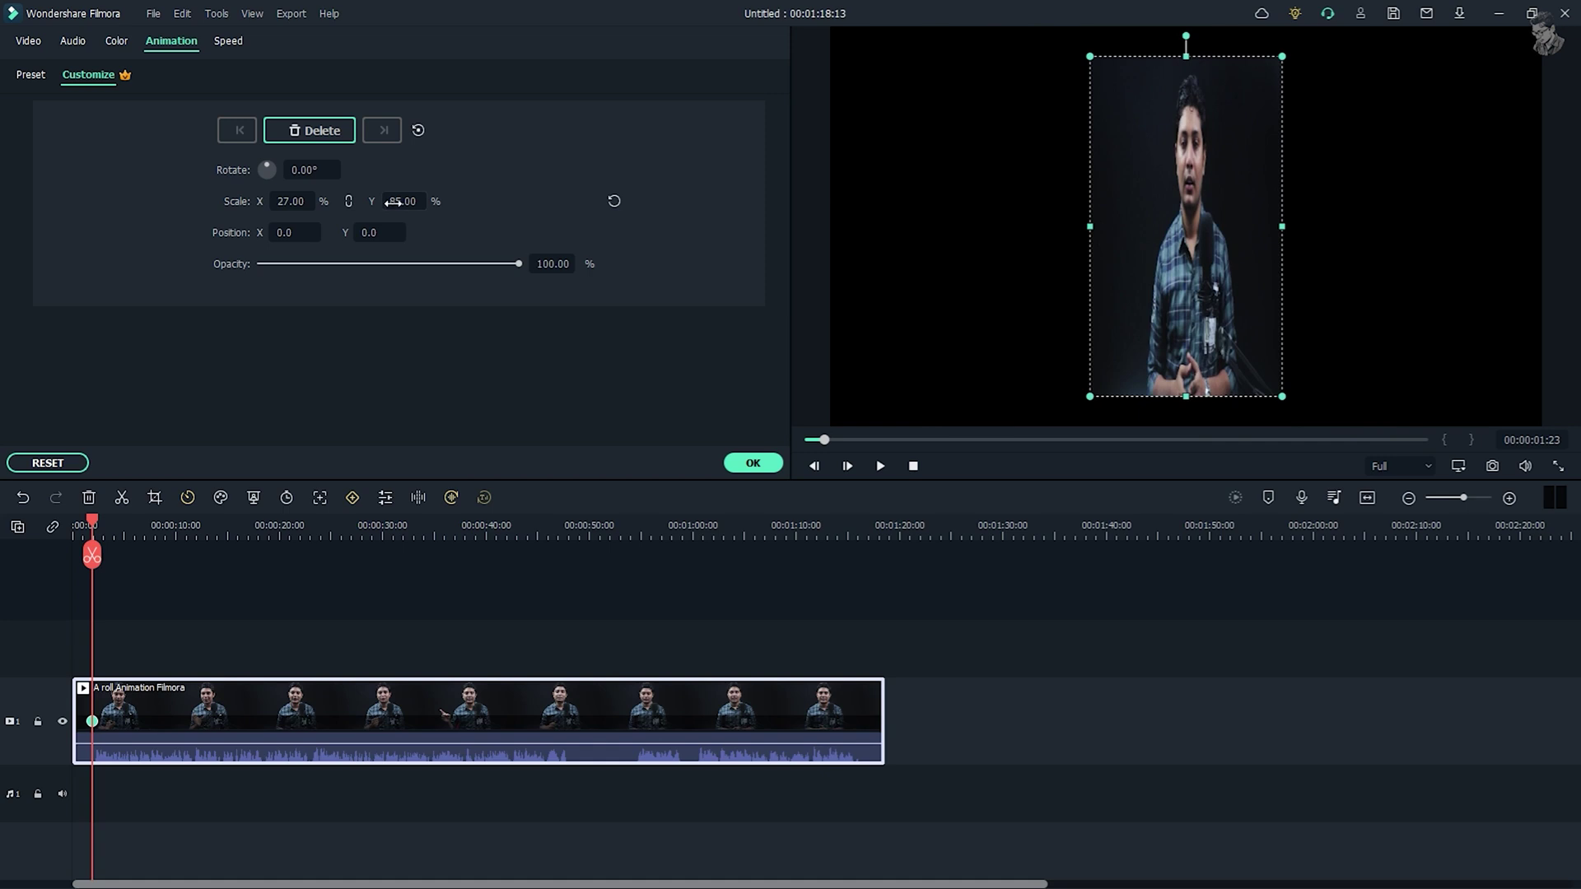
key("ctrl+z")
key("ctrl+z")
key("ctrl+z")
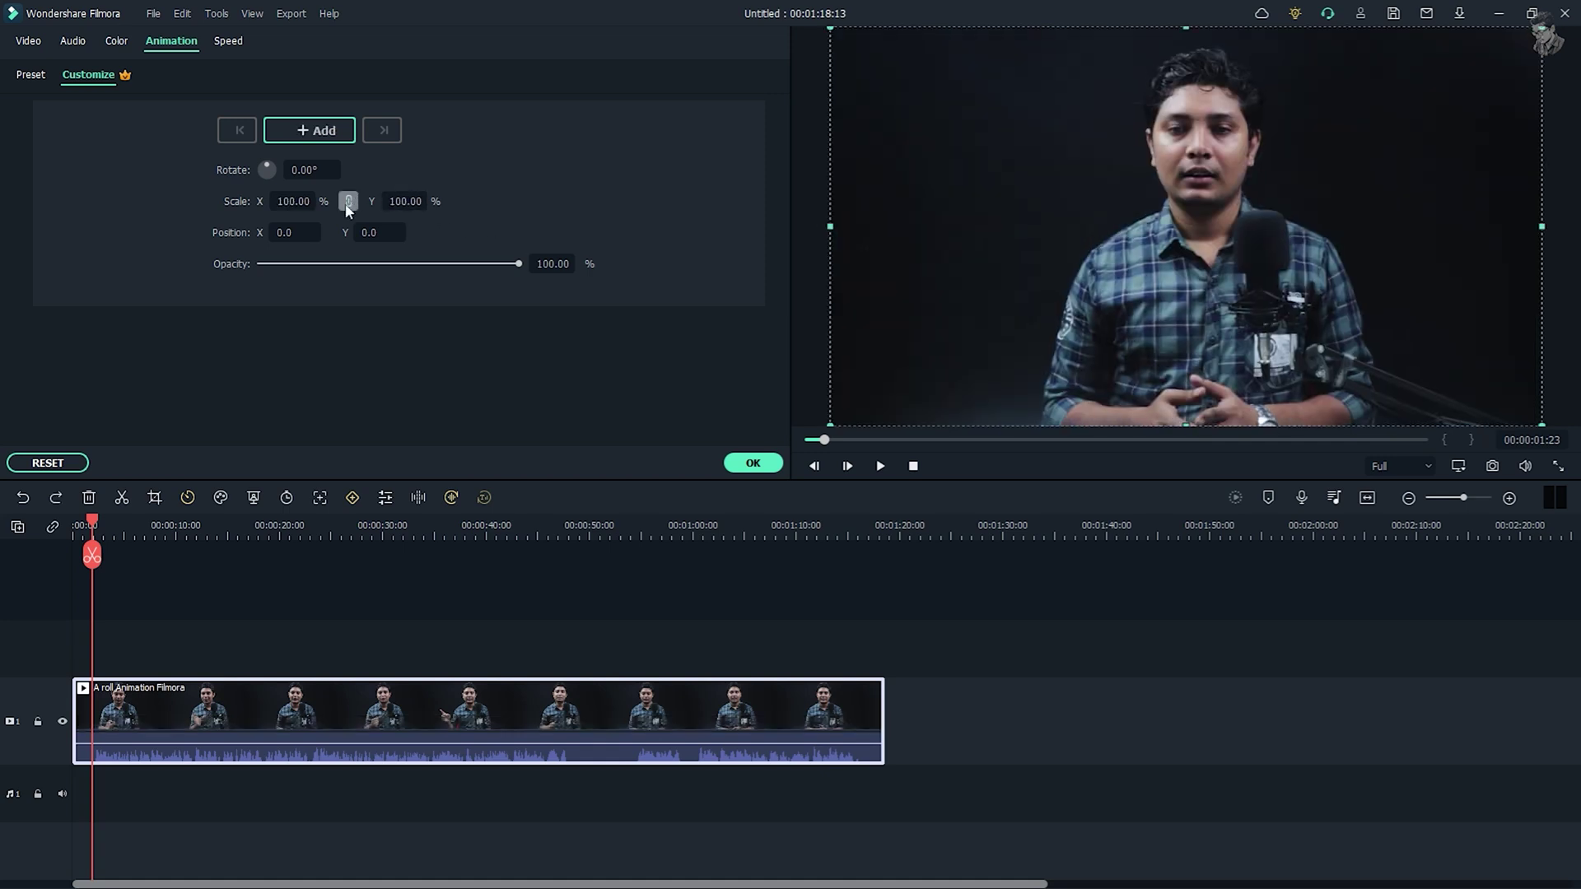
Step: Relink the X and Y scale, rotate the clip slightly and reset its rotation to 0°
left_click(348, 203)
left_click_drag(267, 165, 268, 165)
left_click(305, 169)
type("0")
key("Return")
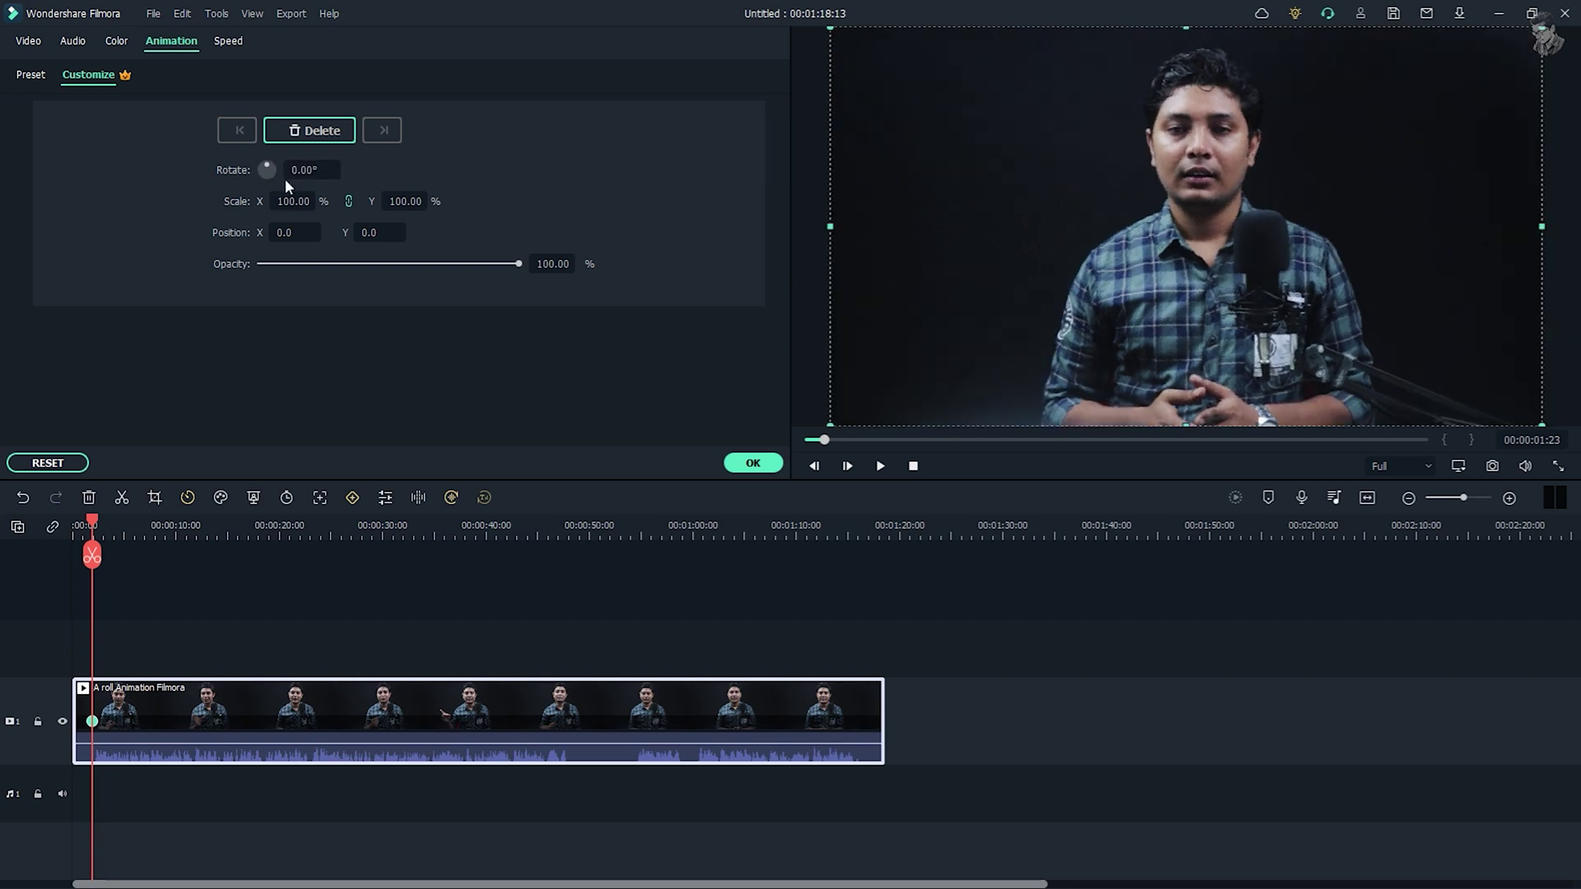
Step: Try rotating the clip to 90° and to 45°, and return its rotation to 0°
left_click(310, 170)
type("90")
key("Return")
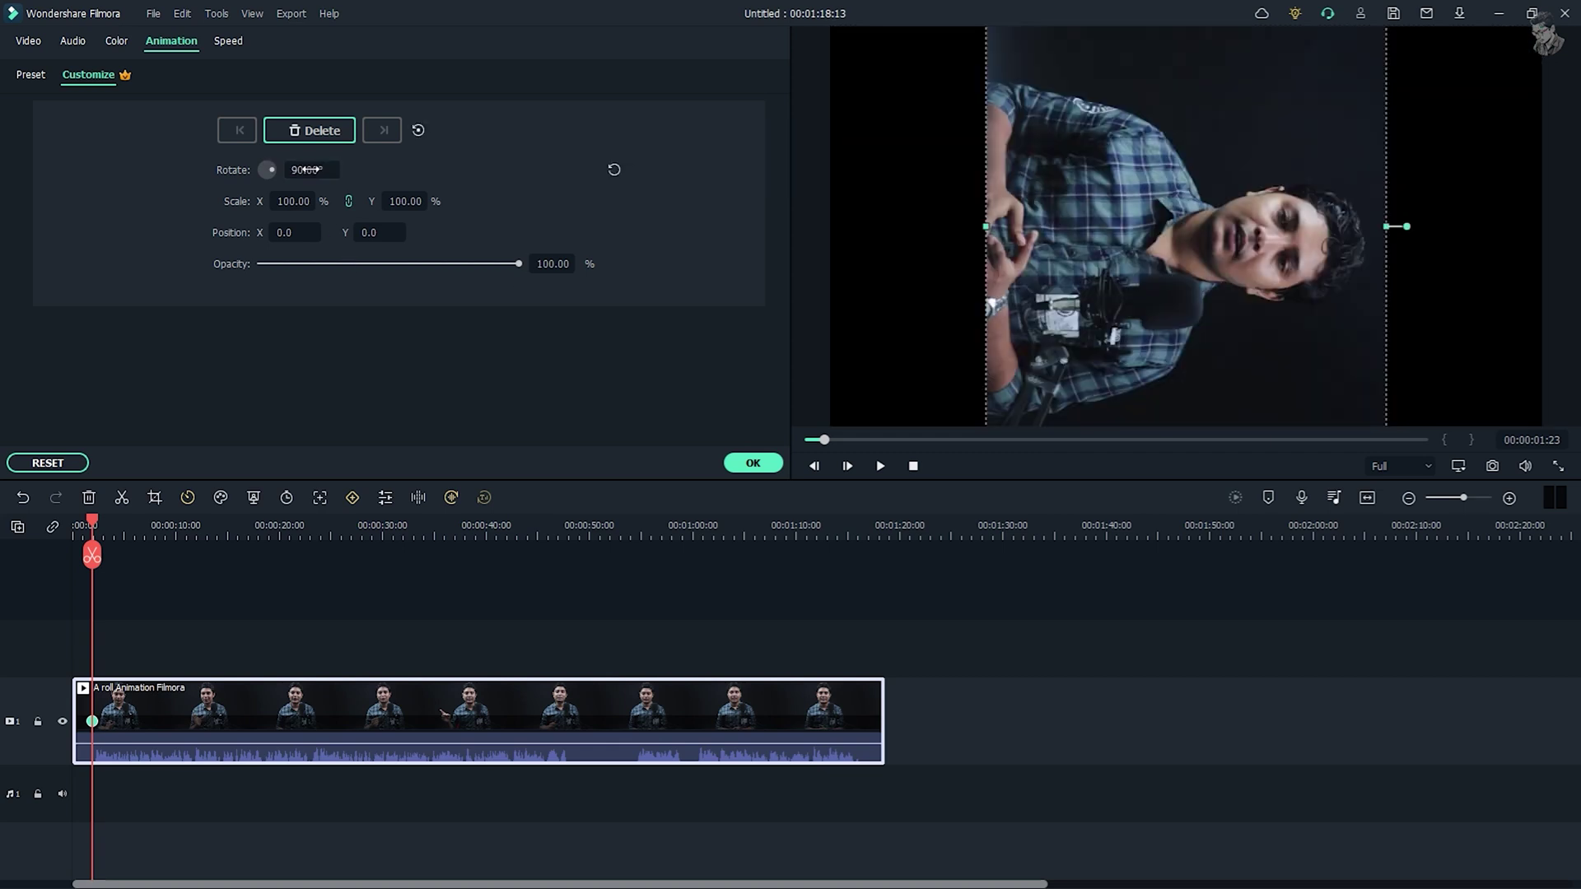
left_click(309, 170)
type("45")
key("Return")
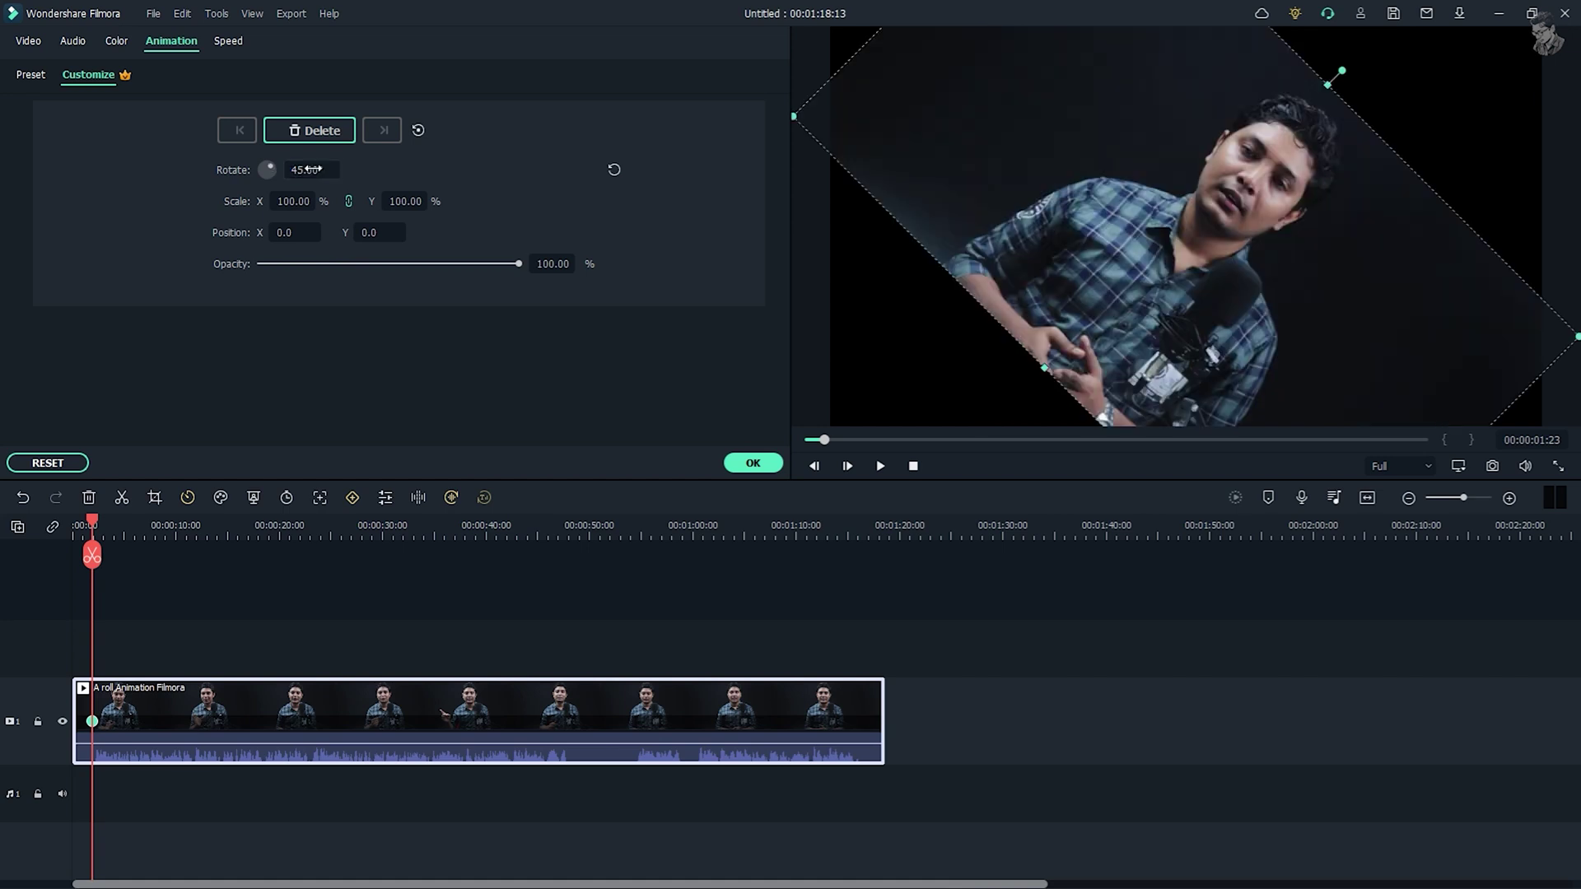
left_click(307, 170)
type("0")
key("Return")
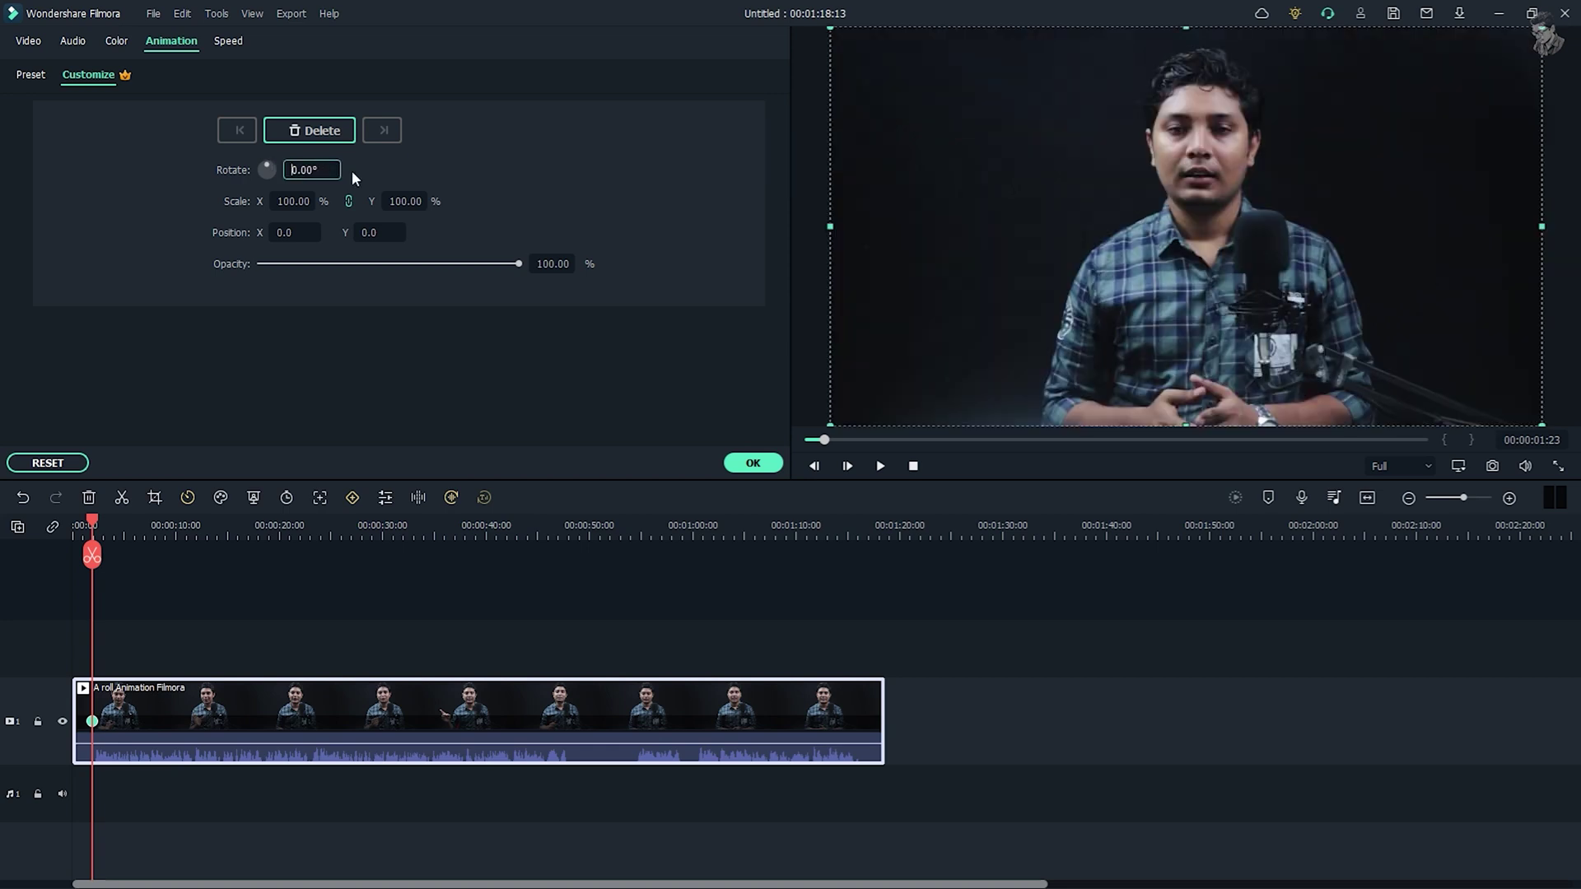
Step: Delete the animation keyframe near the start of the clip
left_click(93, 723)
left_click_drag(228, 529, 356, 529)
left_click(92, 725)
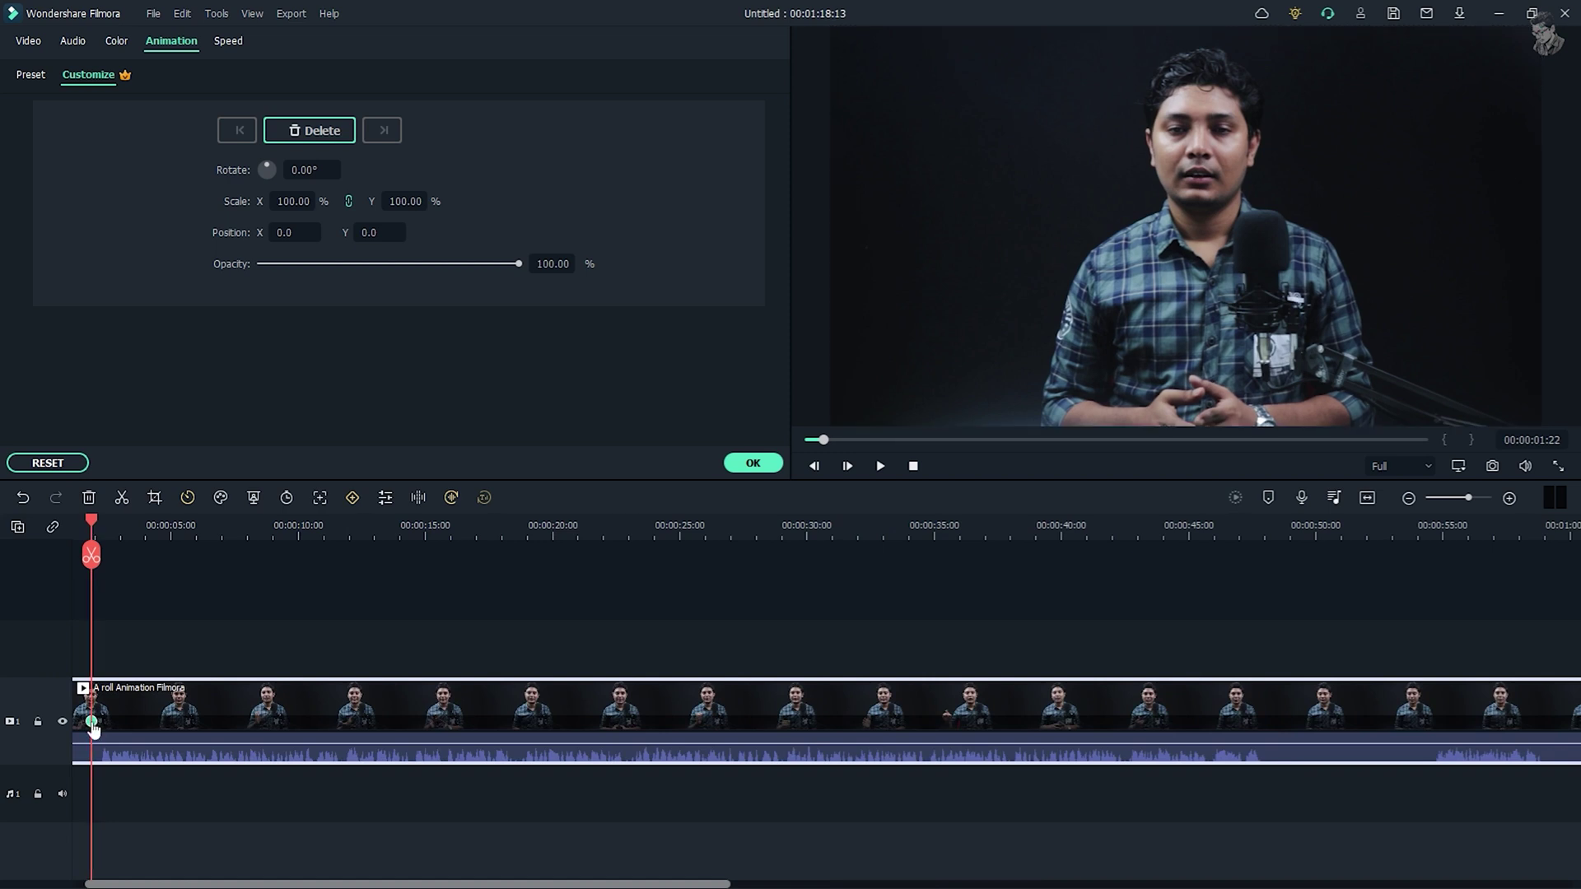
left_click(308, 131)
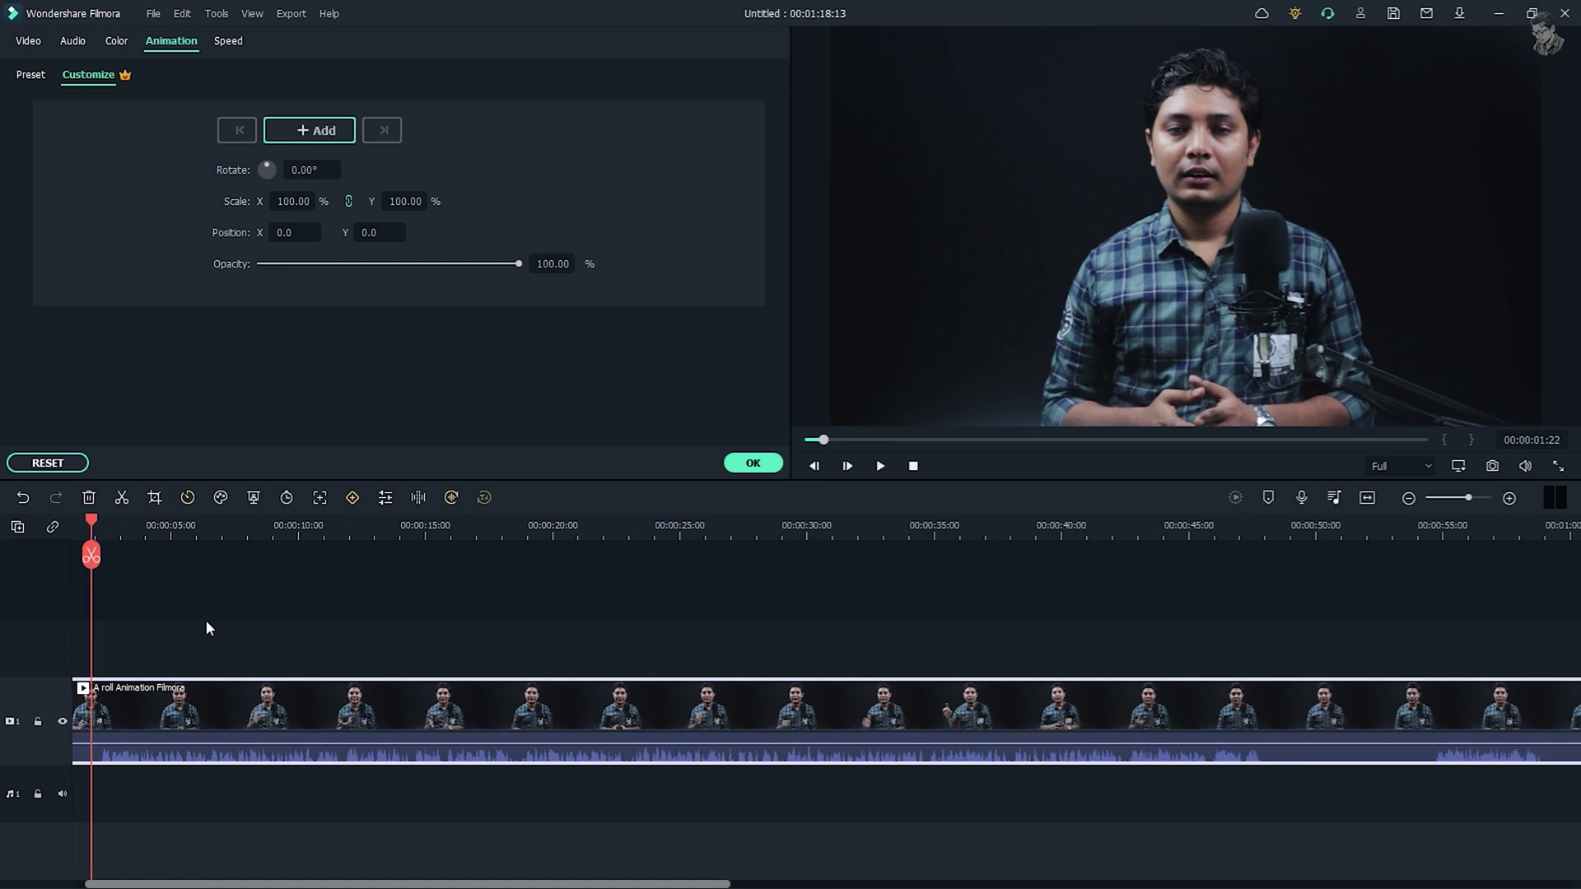
Step: Split the A roll clip at 00:00:02:06 and remove the part before the cut, closing the gap
left_click_drag(290, 534, 619, 530)
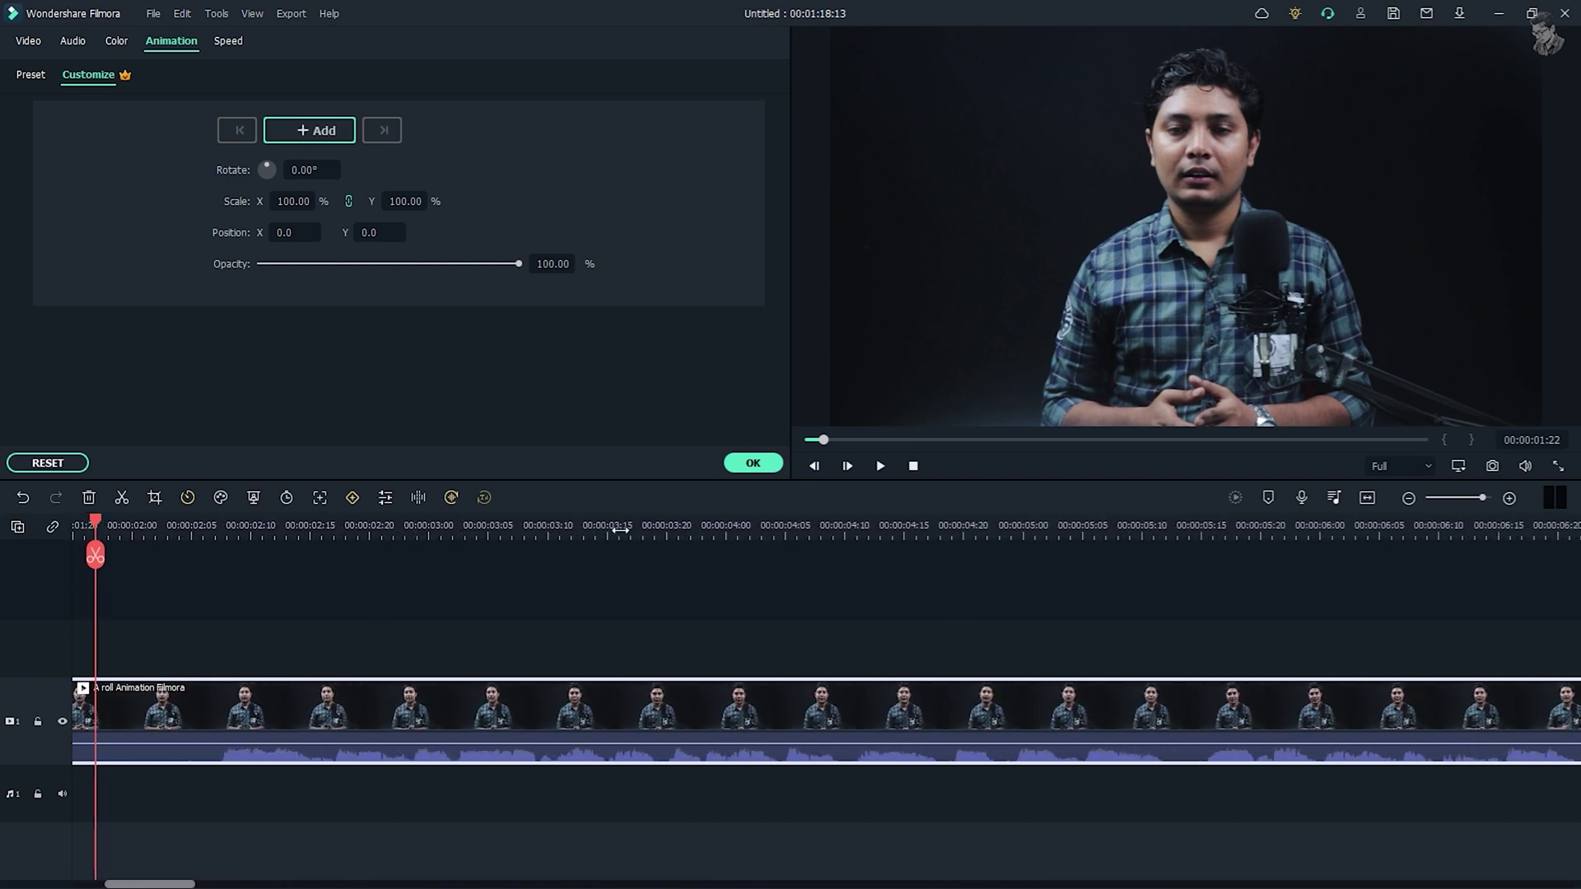
left_click_drag(96, 520, 207, 550)
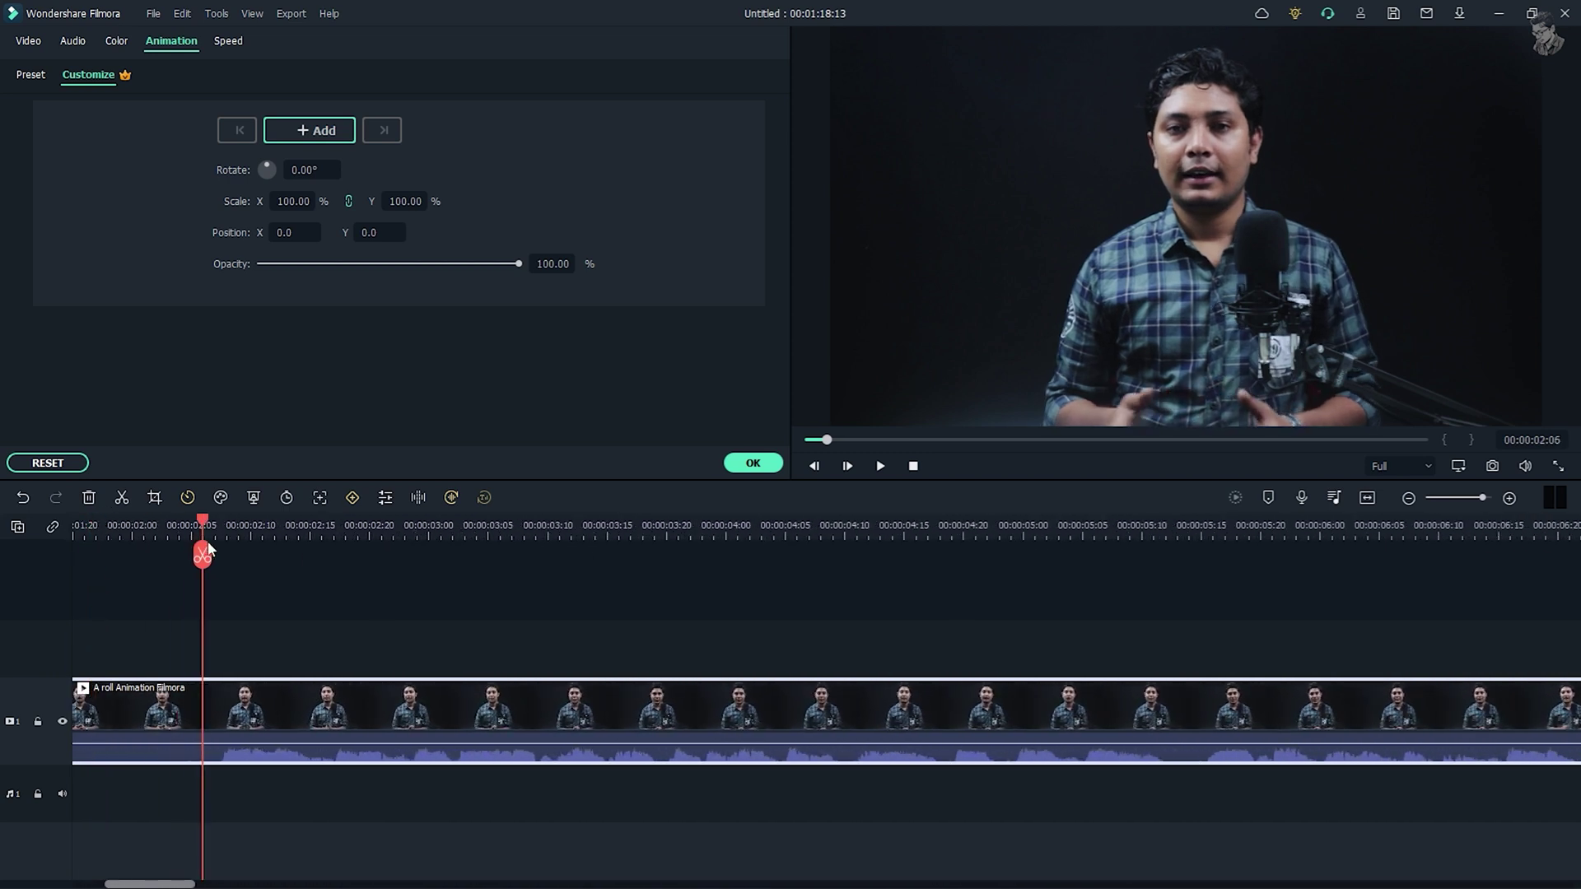
left_click(203, 554)
left_click(144, 744)
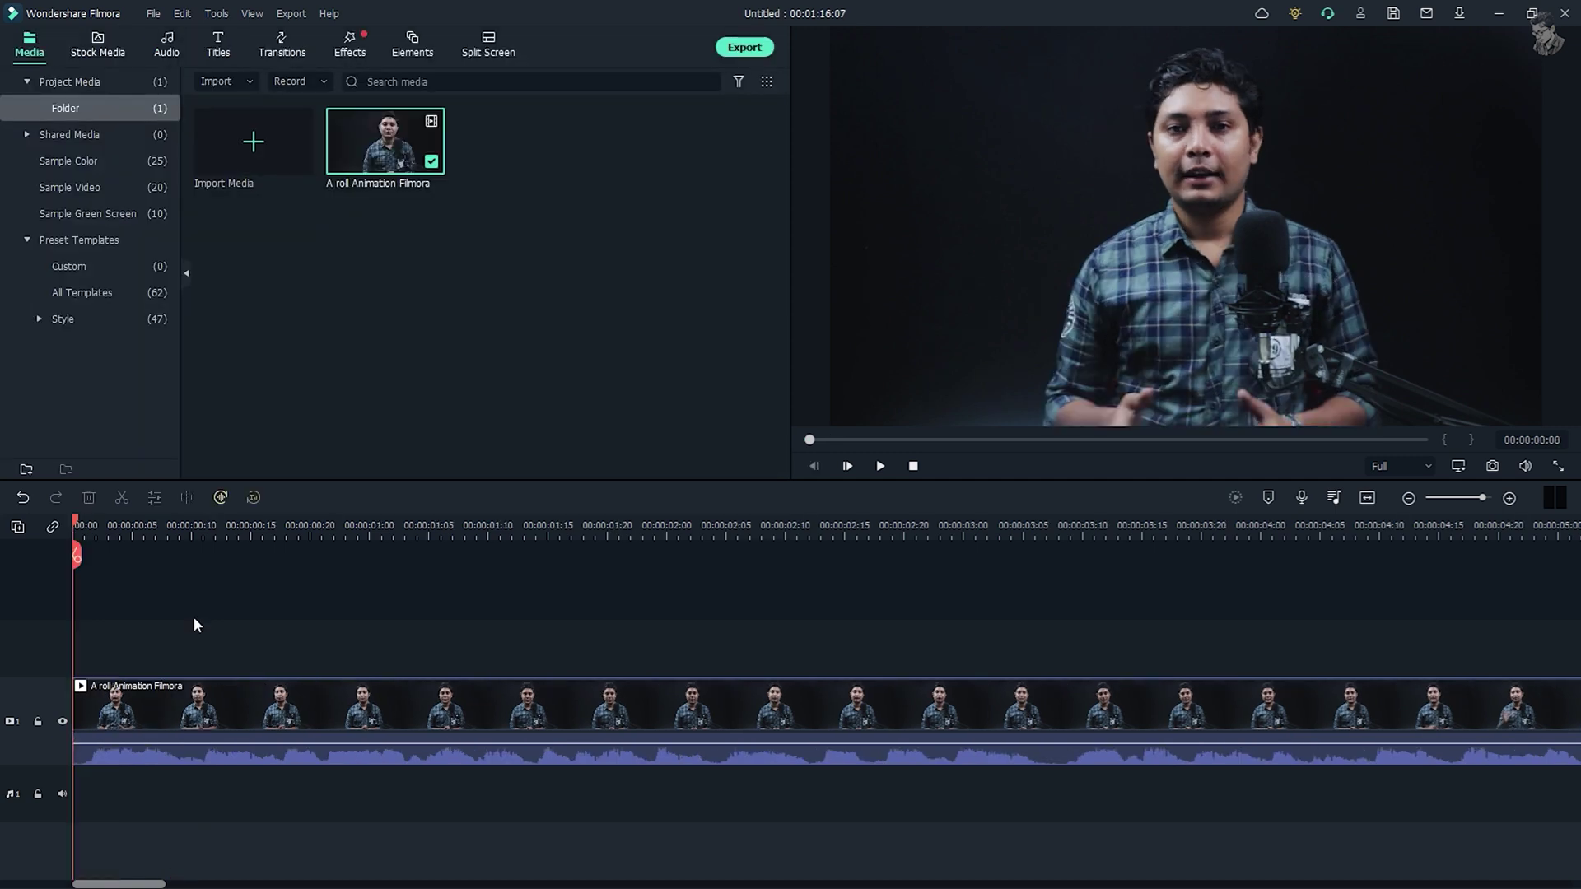
Step: Open the remaining clip's custom animation settings and shift its position to X -244 and Y -128
double_click(198, 753)
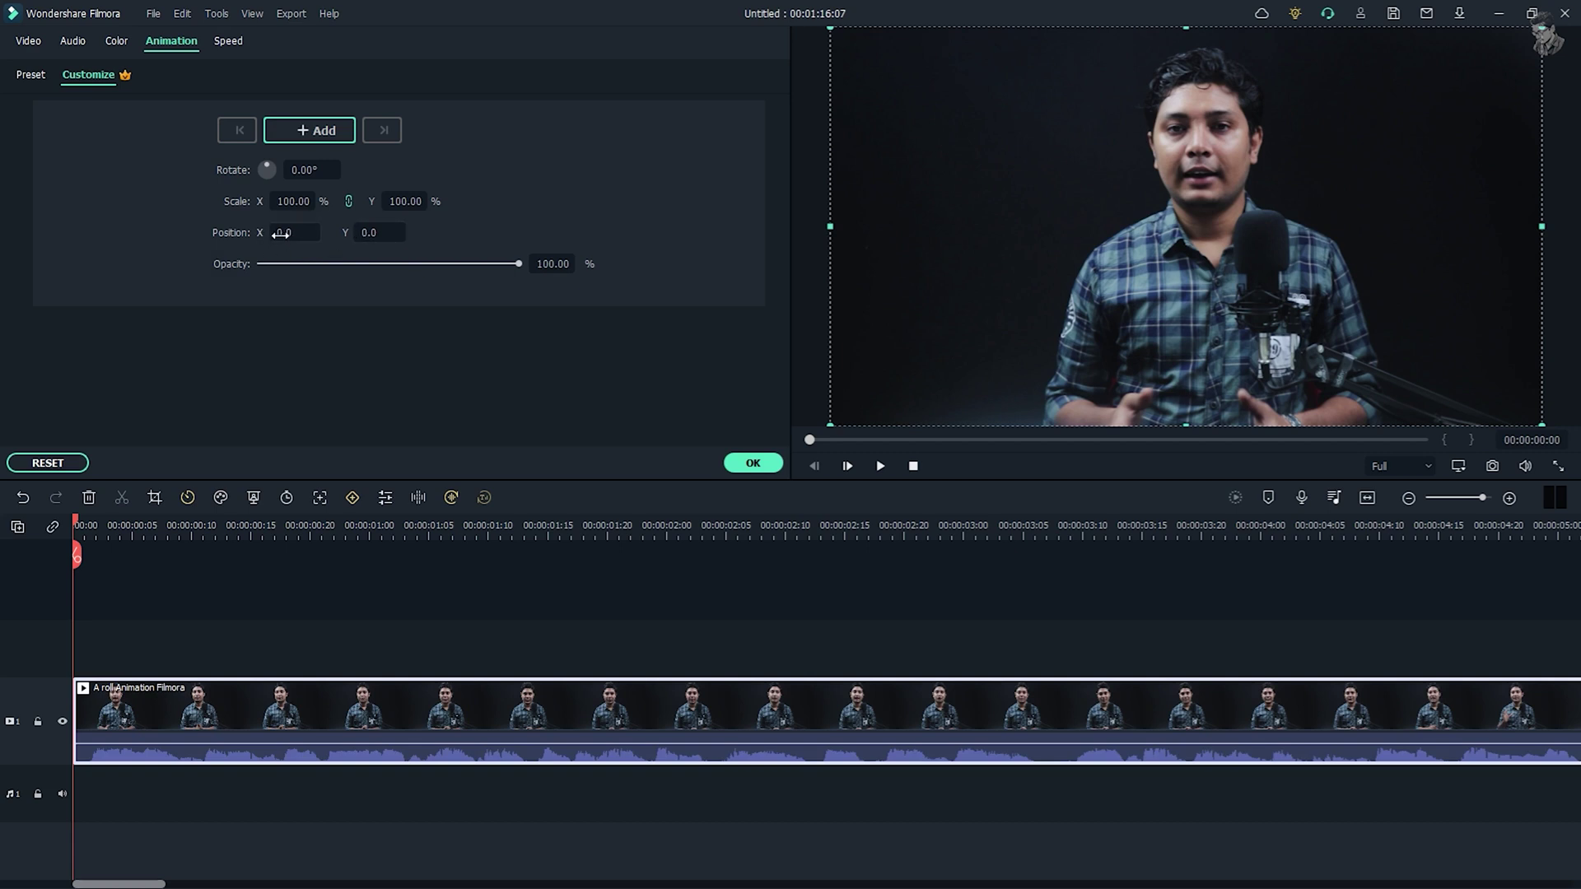
mouse_move(286, 235)
left_mouse_down()
mouse_move(315, 235)
mouse_move(260, 232)
left_mouse_up()
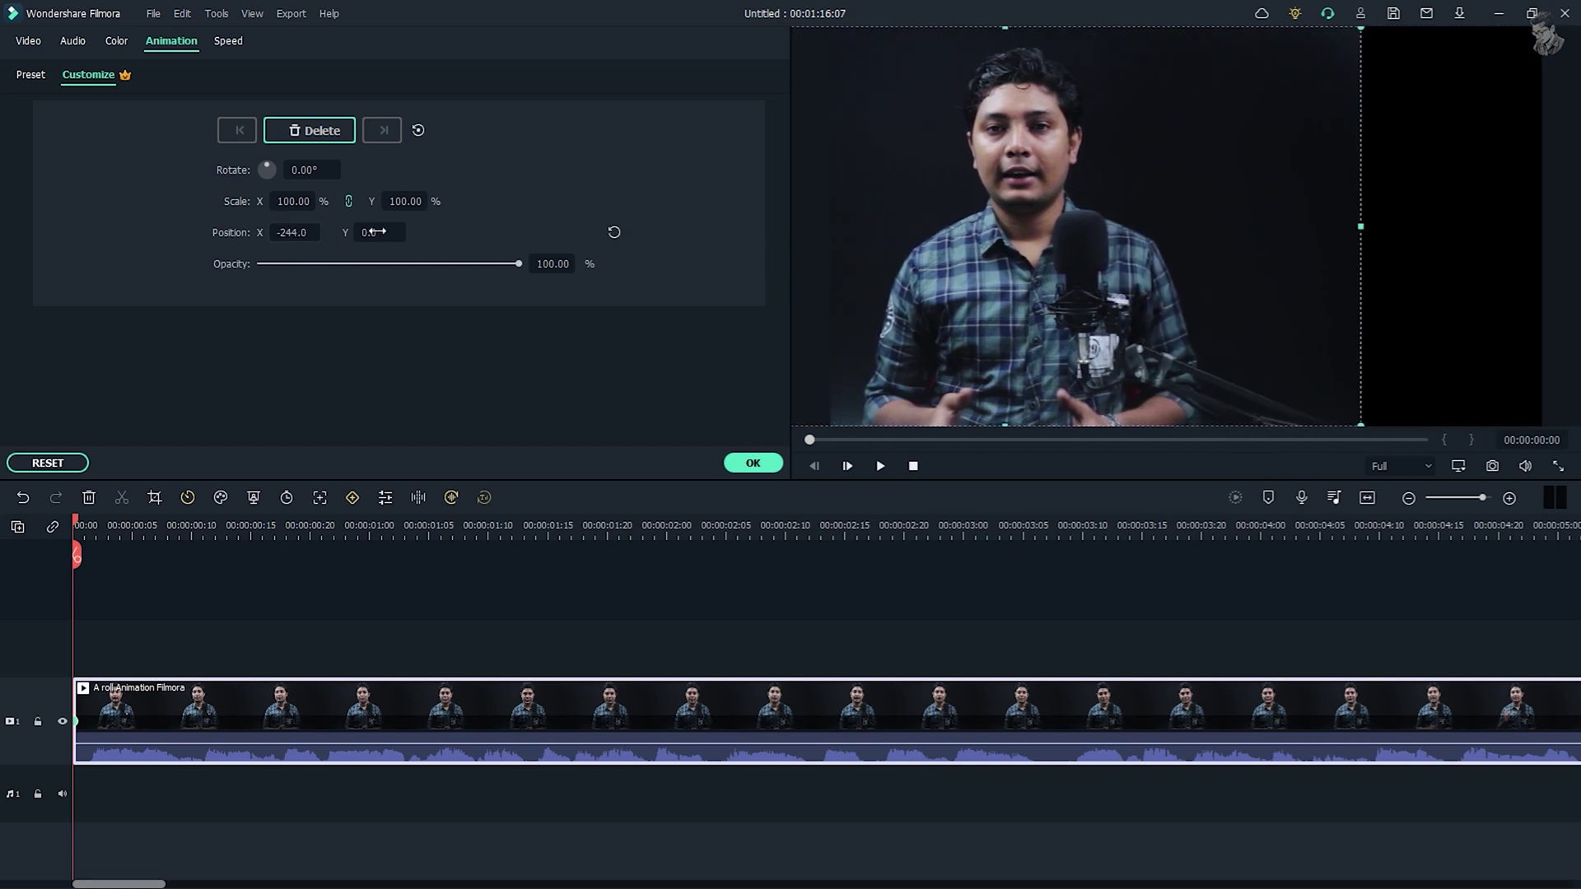
left_click_drag(368, 236, 358, 235)
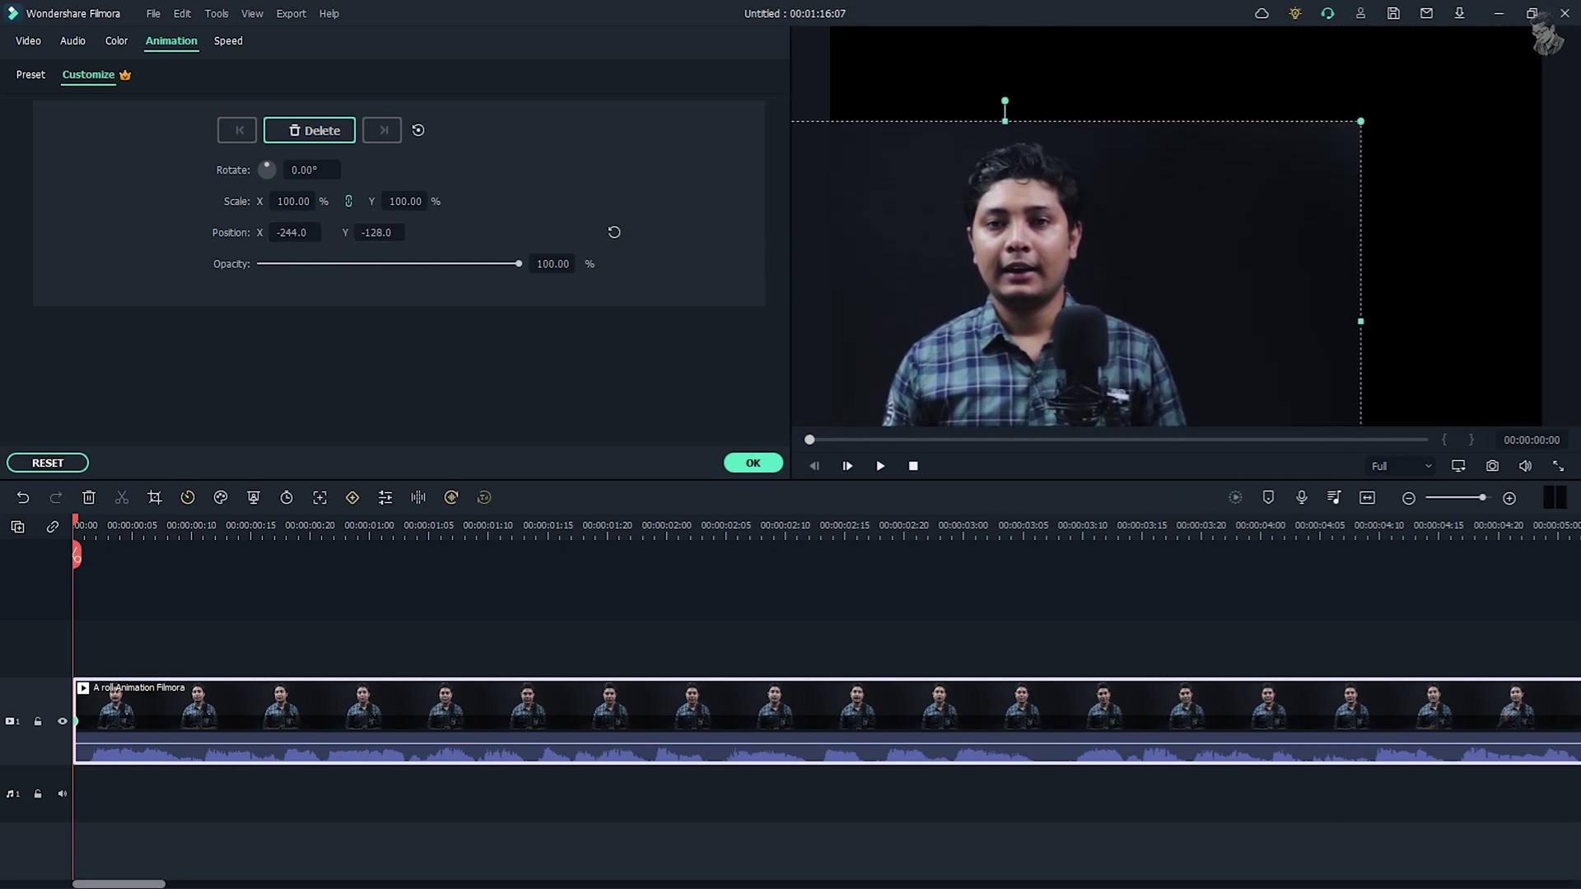
Step: Reset the clip's position to X 0 and Y 0
left_click(308, 232)
type("0")
key("Return")
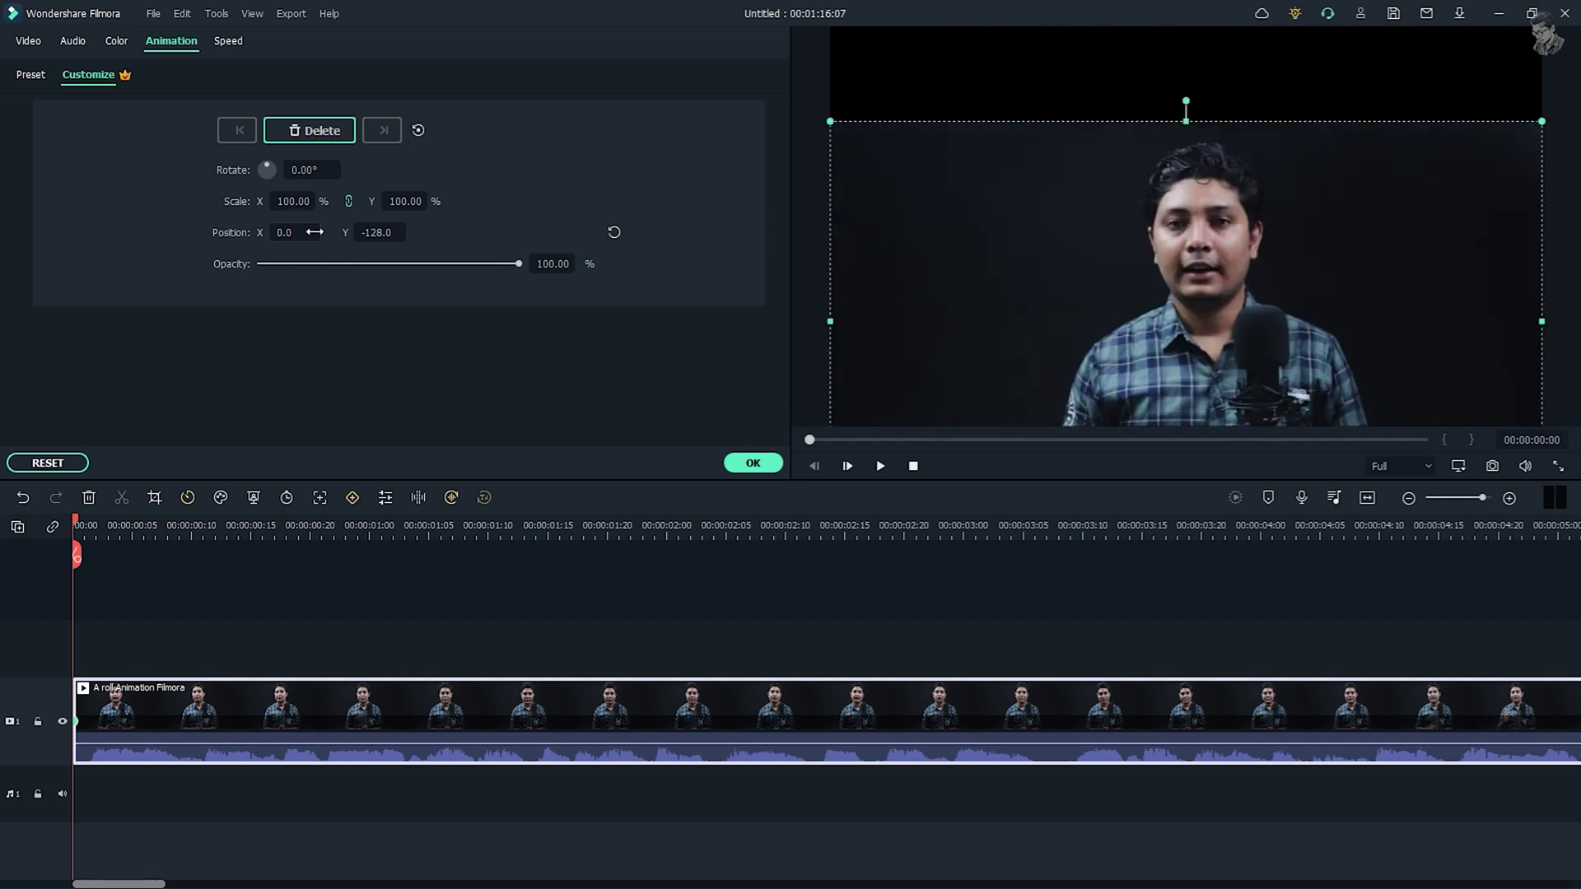
left_click(393, 231)
type("0")
key("Return")
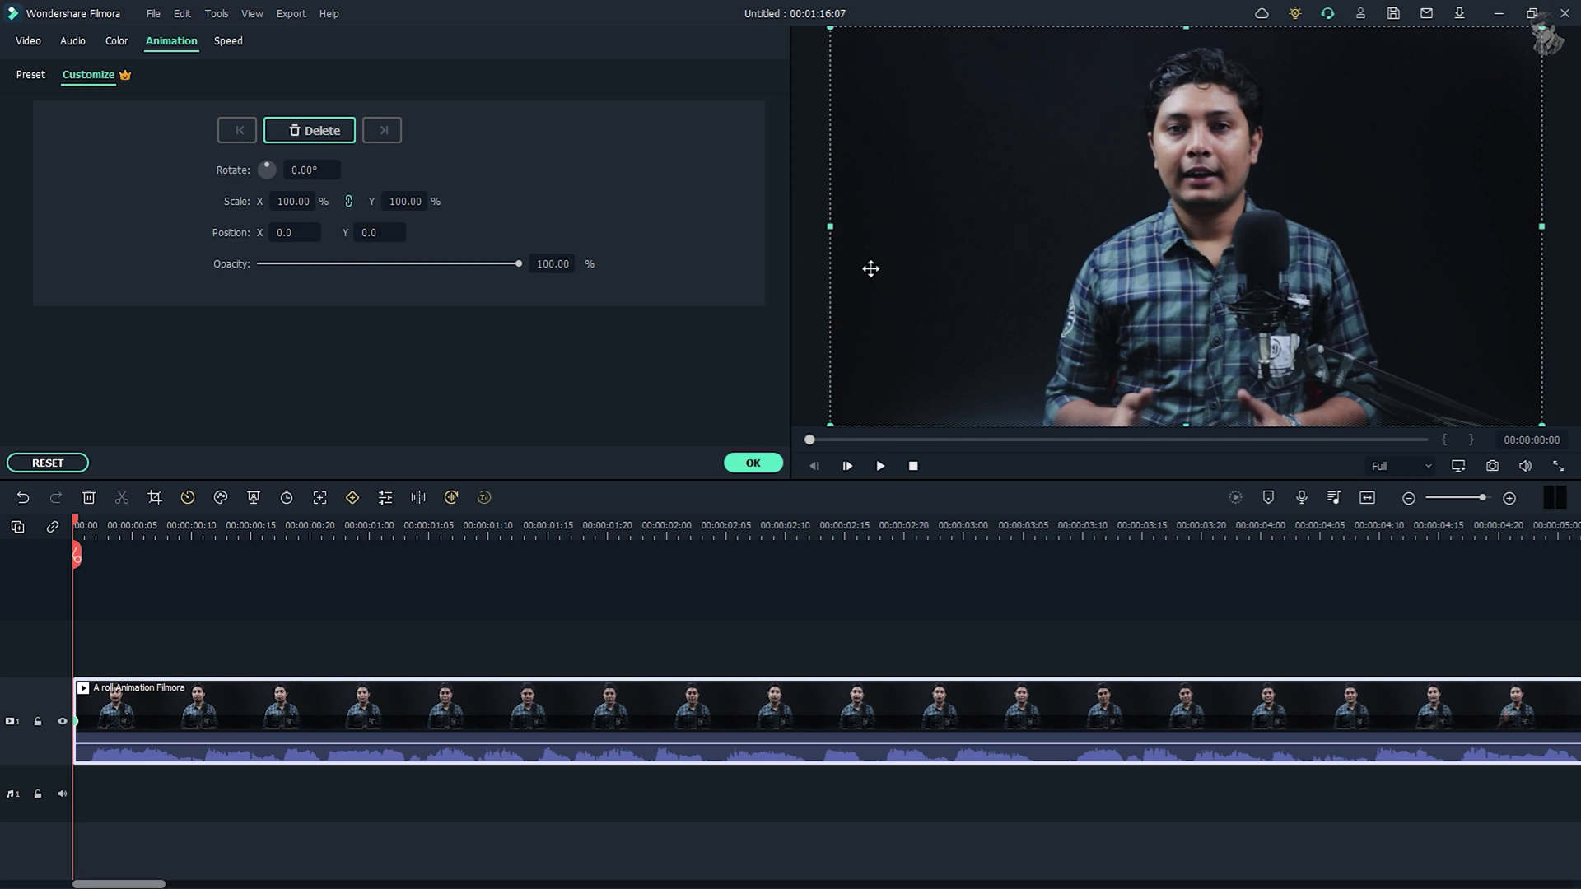
Step: Test the clip's opacity control, keep it at 100%, and accept the animation settings
left_click_drag(515, 265, 693, 297)
left_click(753, 463)
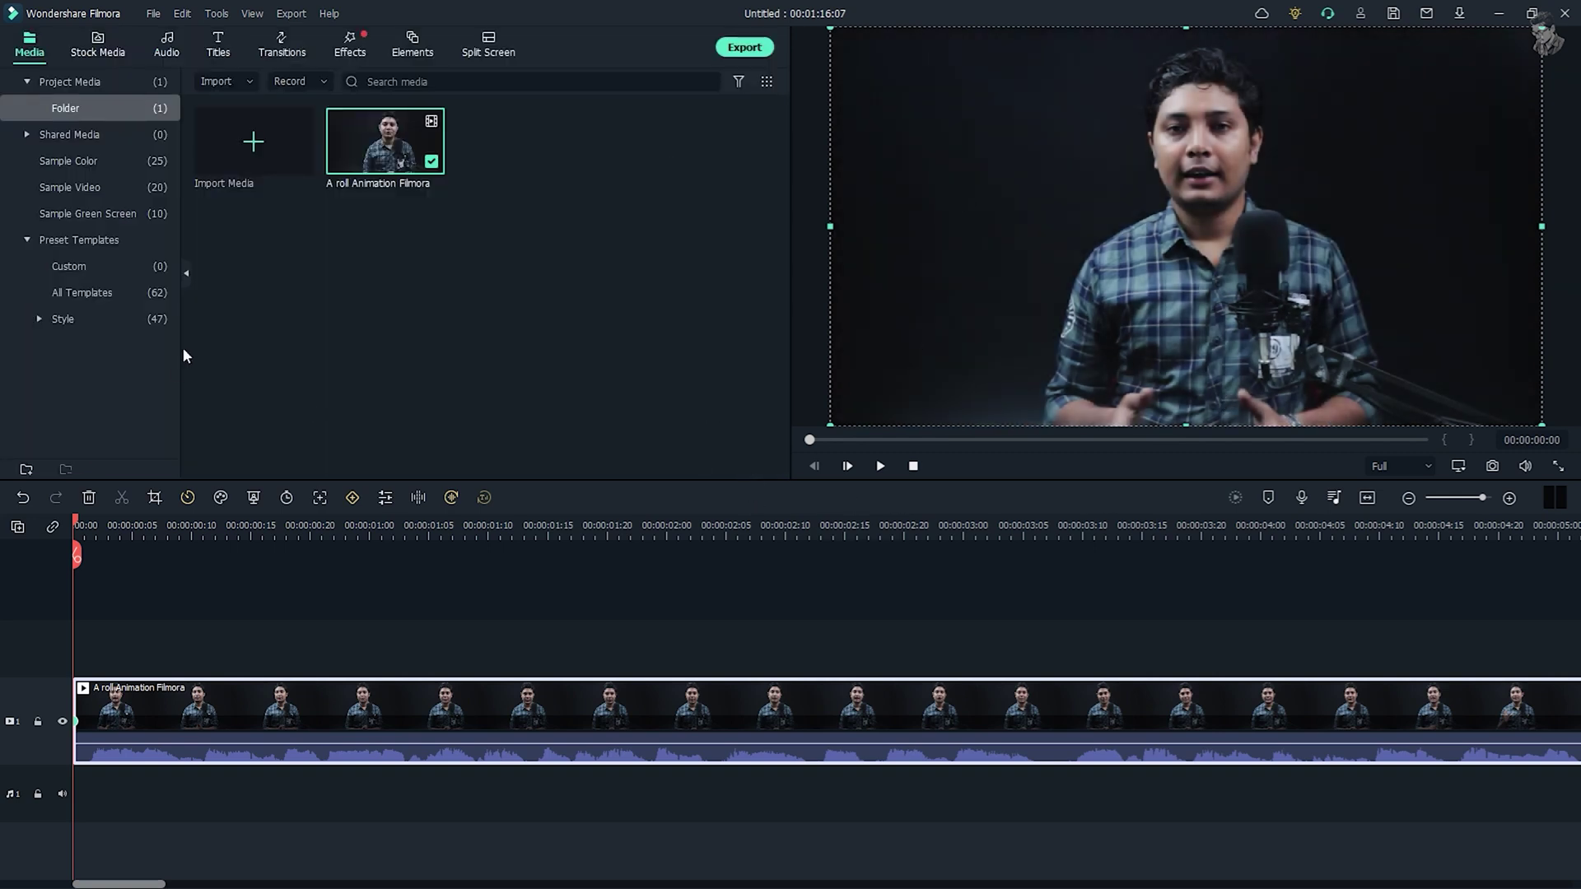
left_click(793, 611)
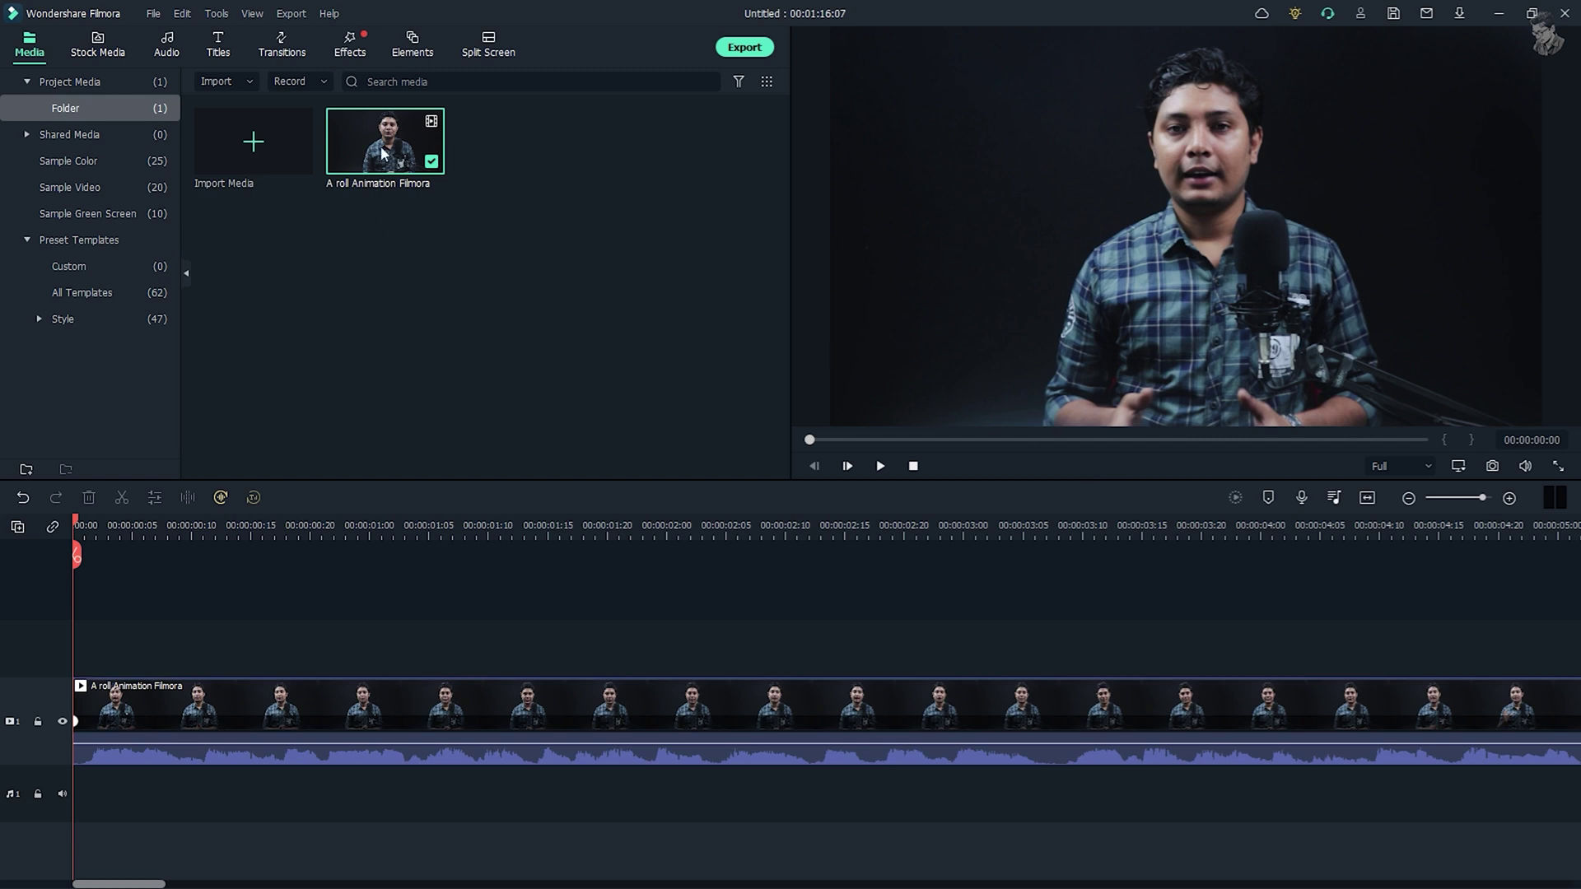
Step: Add the blue square Retro Shapes Pack element from the downloaded elements to track 2 at the start of the timeline
left_click(403, 54)
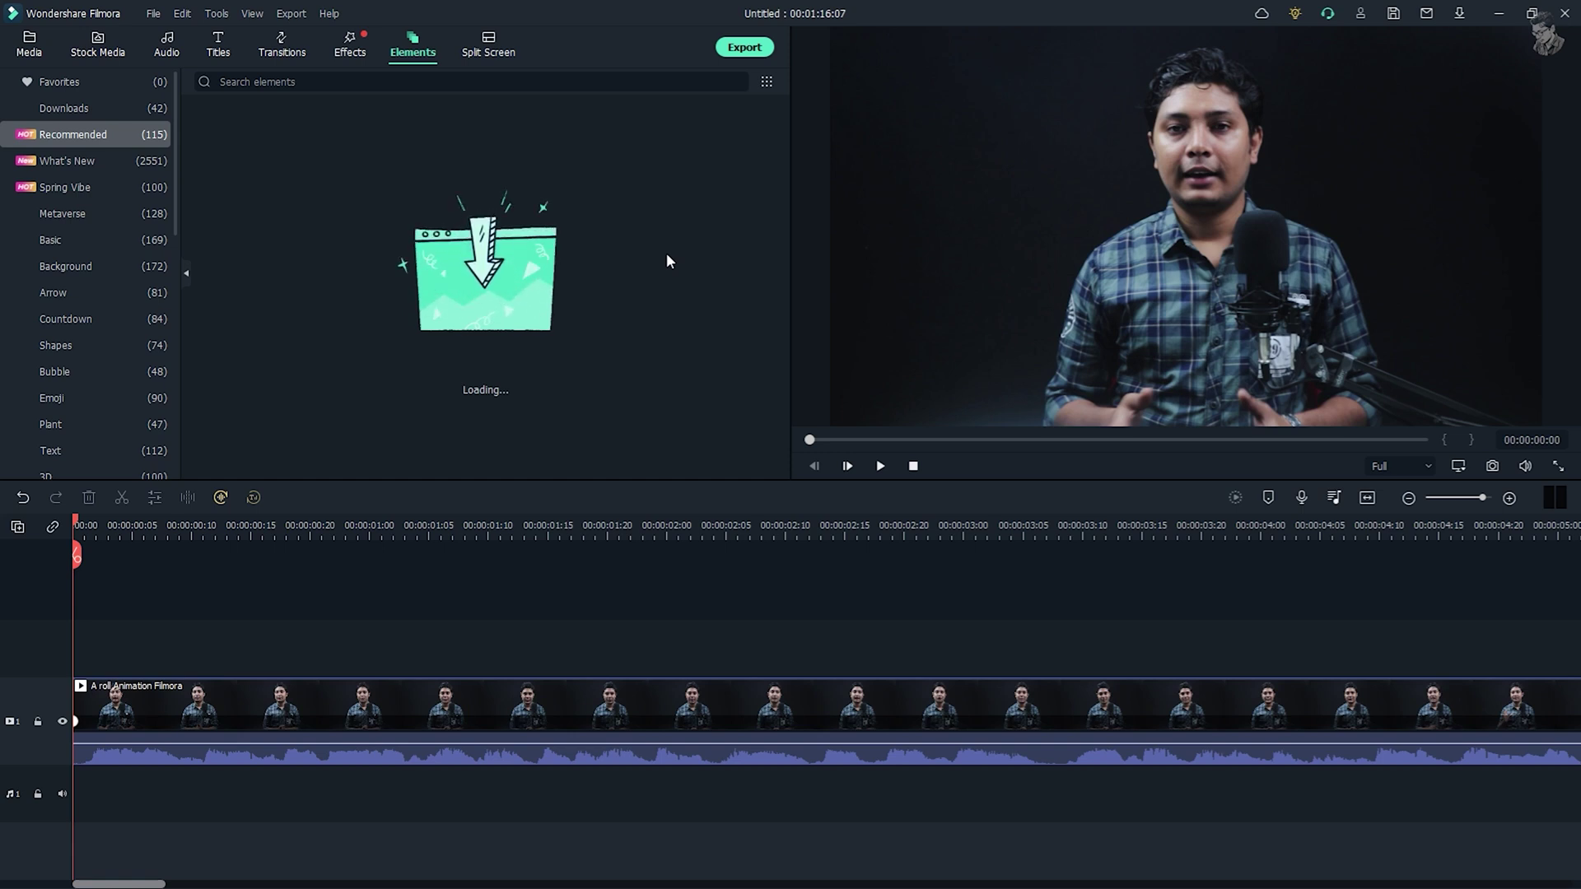
left_click(63, 108)
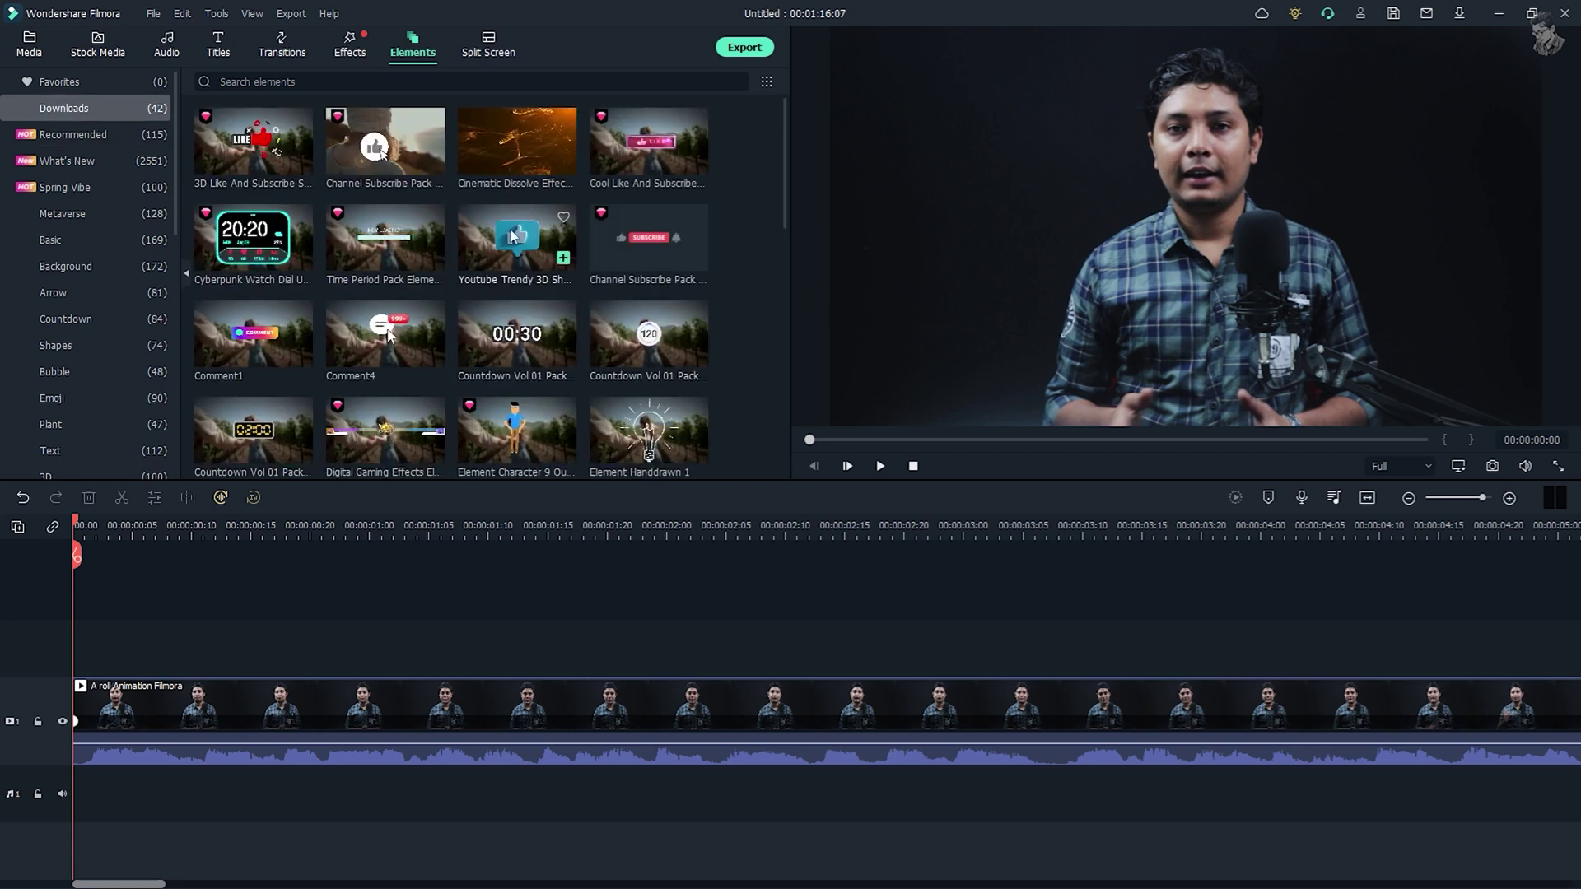
scroll(346, 296, "down", 3)
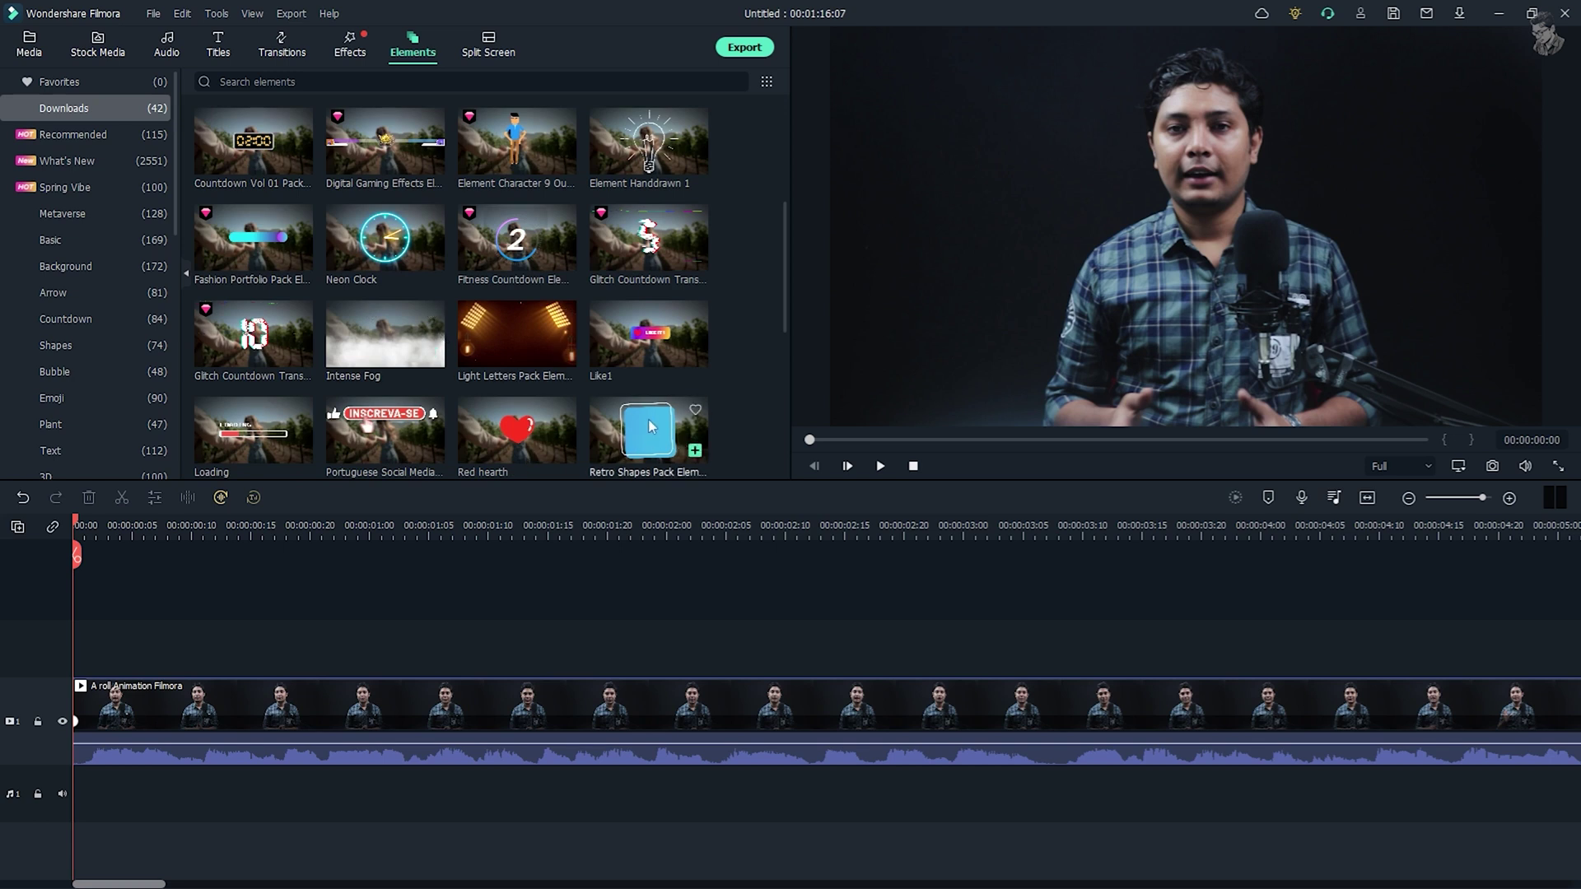
left_click_drag(649, 420, 8, 659)
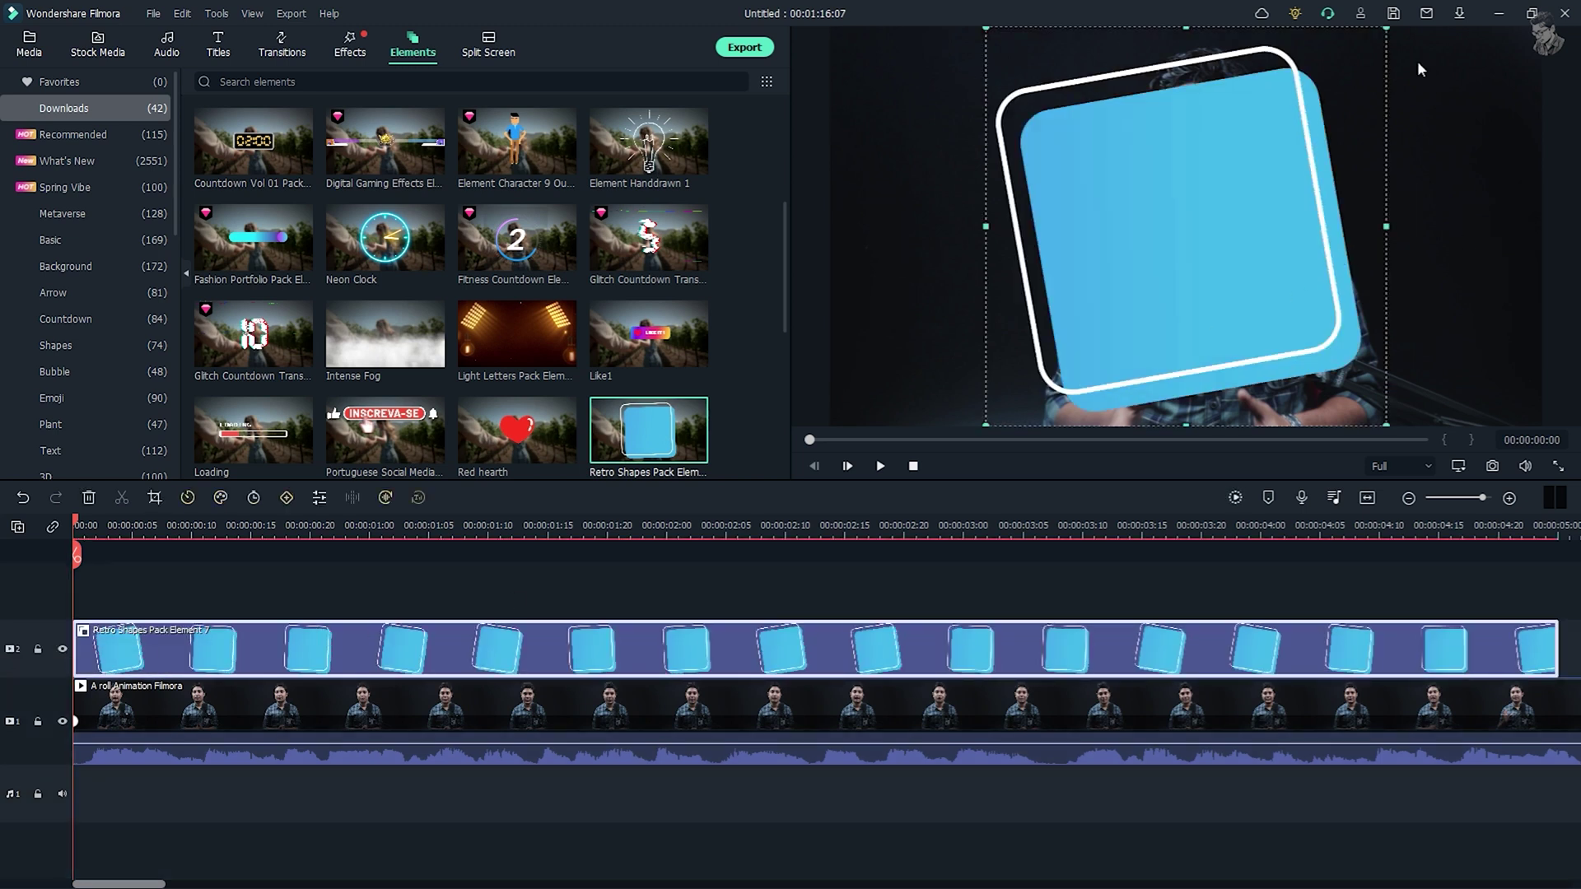
Step: Shrink the blue shape to about 22% and place it beside the presenter at about X -328, Y -141.5
left_click_drag(1387, 30, 1098, 315)
left_click_drag(1048, 375, 944, 338)
left_click_drag(993, 278, 952, 334)
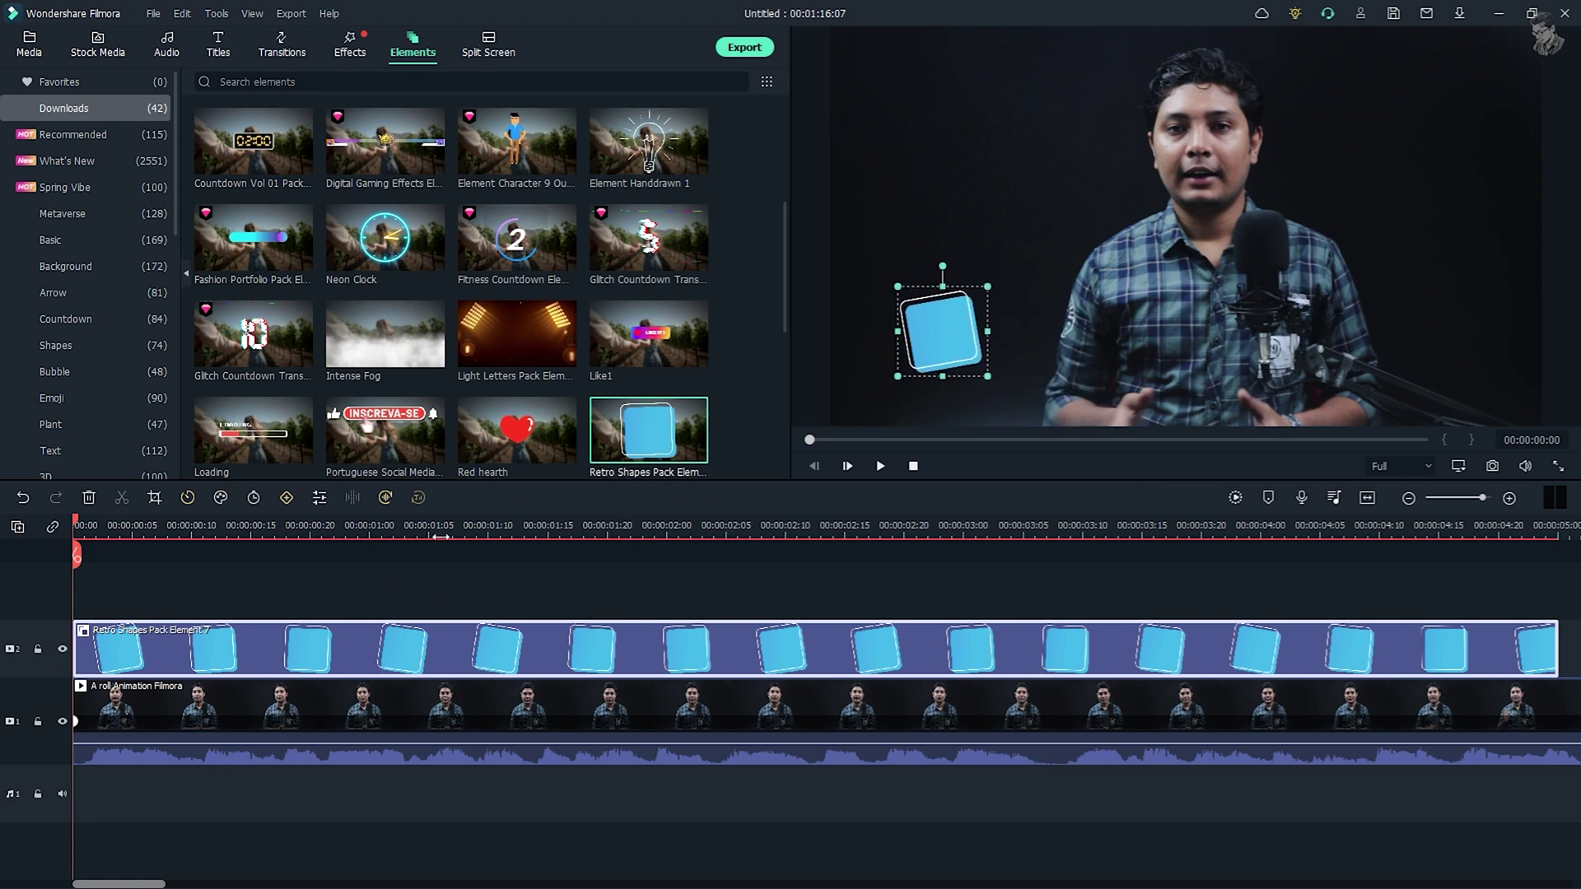
Step: Preview the shape over the clip at several points along the timeline, up to 00:00:04:08
left_click_drag(474, 518, 356, 525)
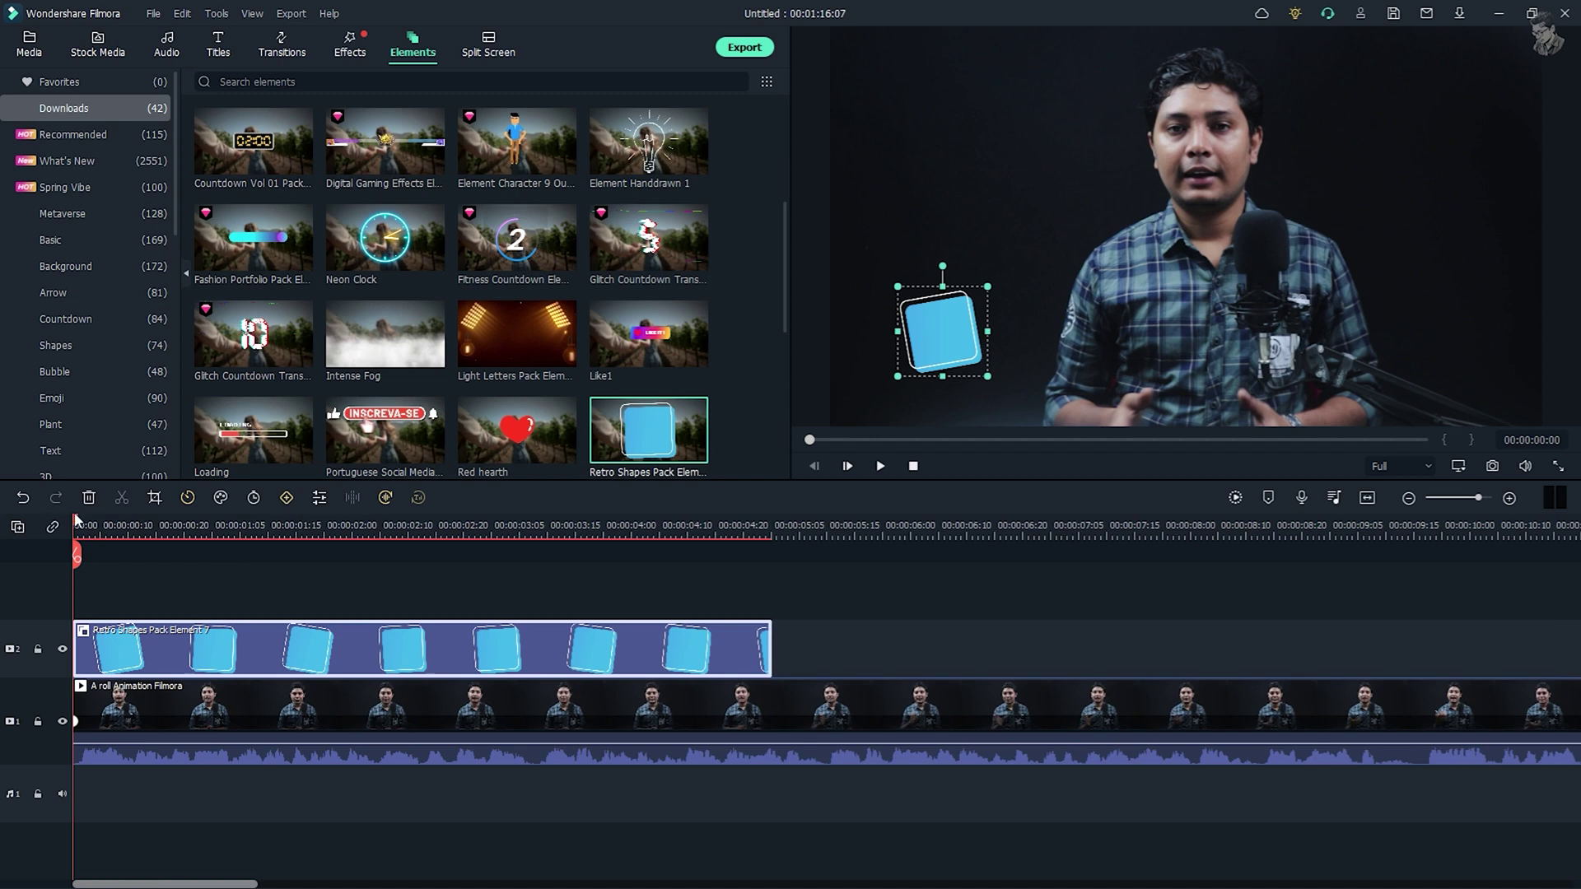
left_click(205, 523)
left_click(305, 530)
left_click(486, 526)
left_click(574, 525)
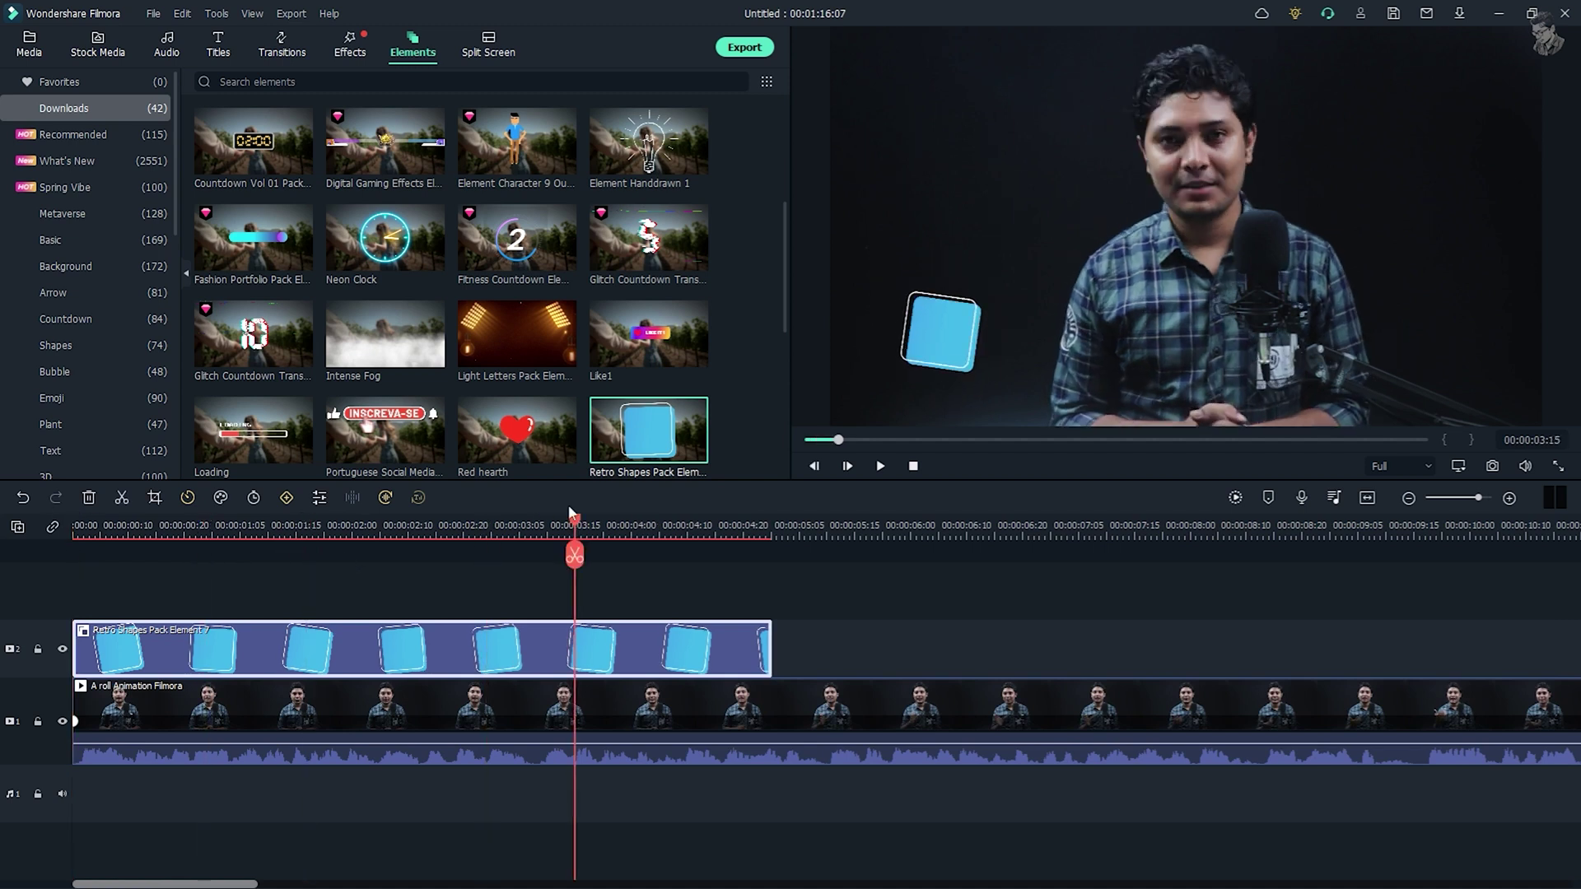
left_click_drag(575, 521, 679, 575)
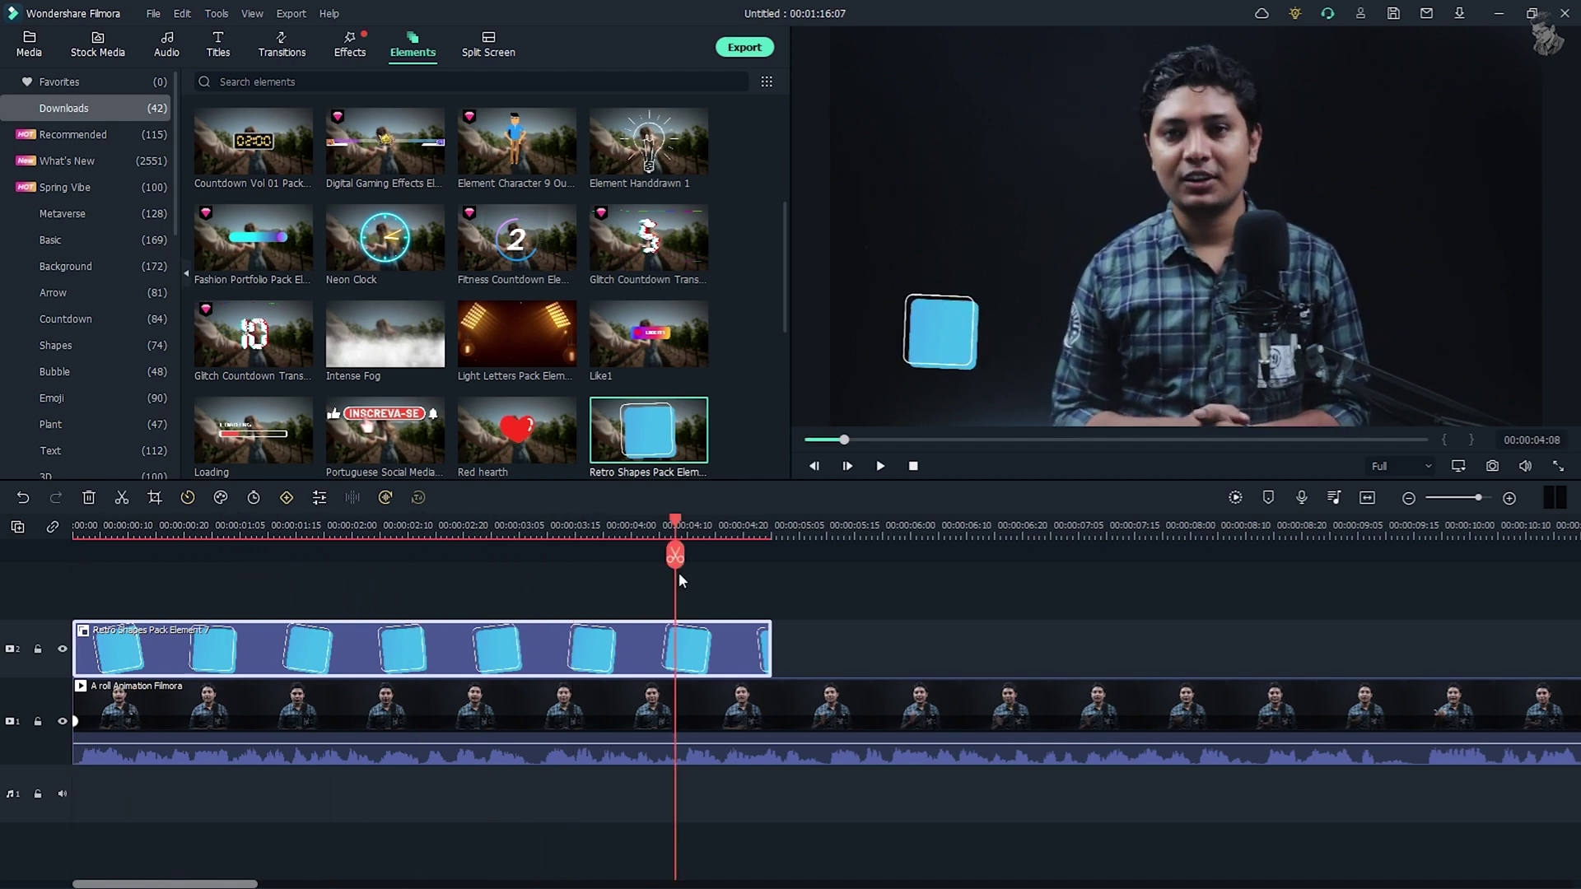
Step: Open the custom animation controls of the blue shape clip and add a starting keyframe at 00:00:00:17
double_click(600, 644)
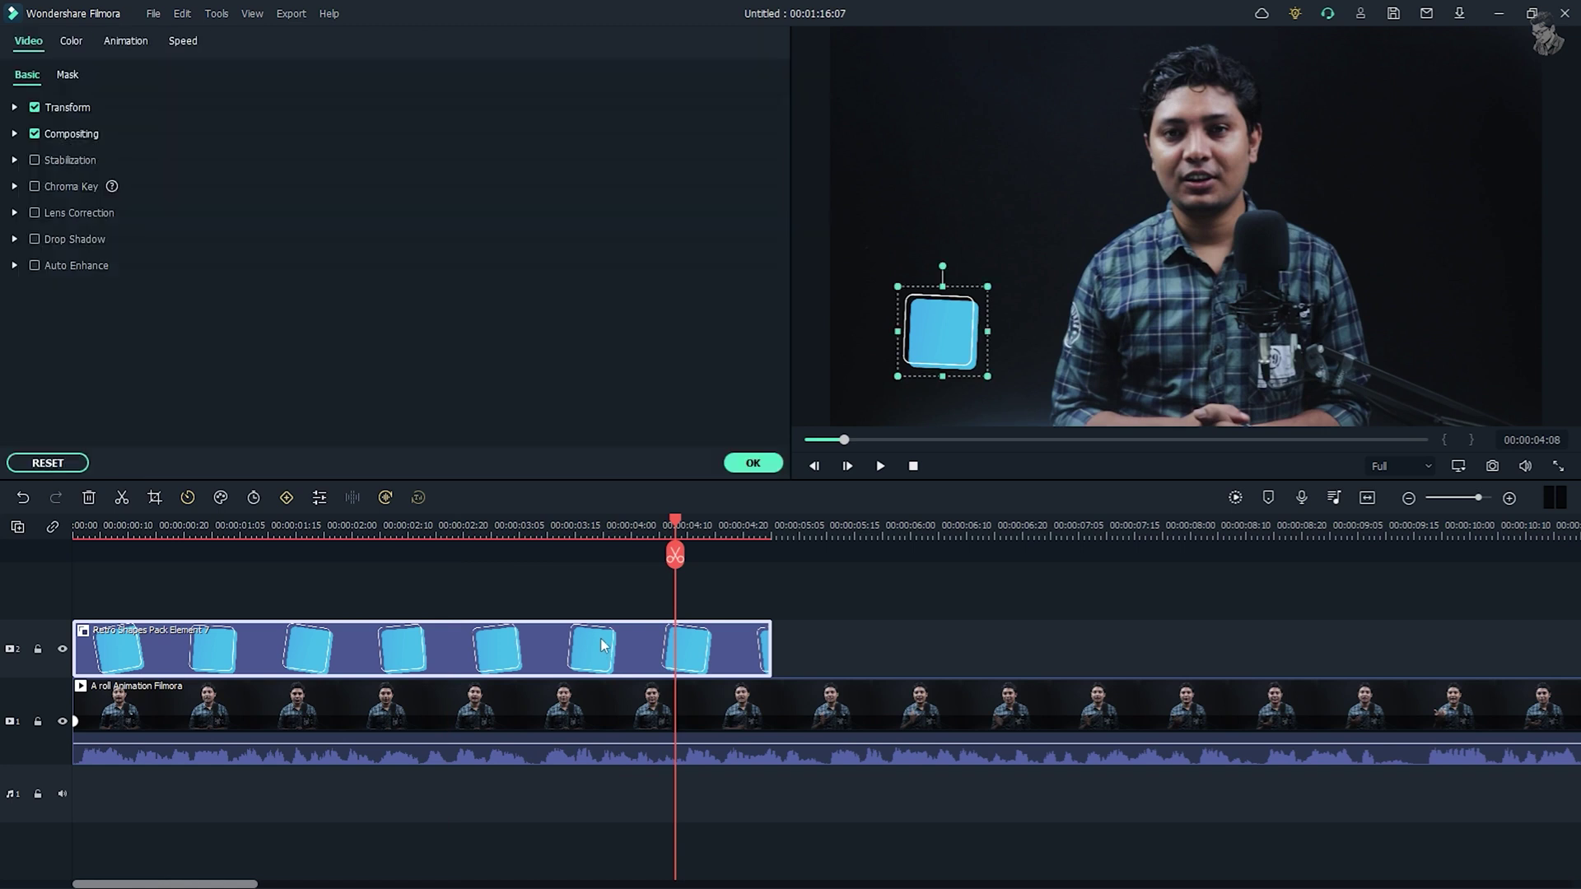
left_click(125, 41)
left_click(88, 74)
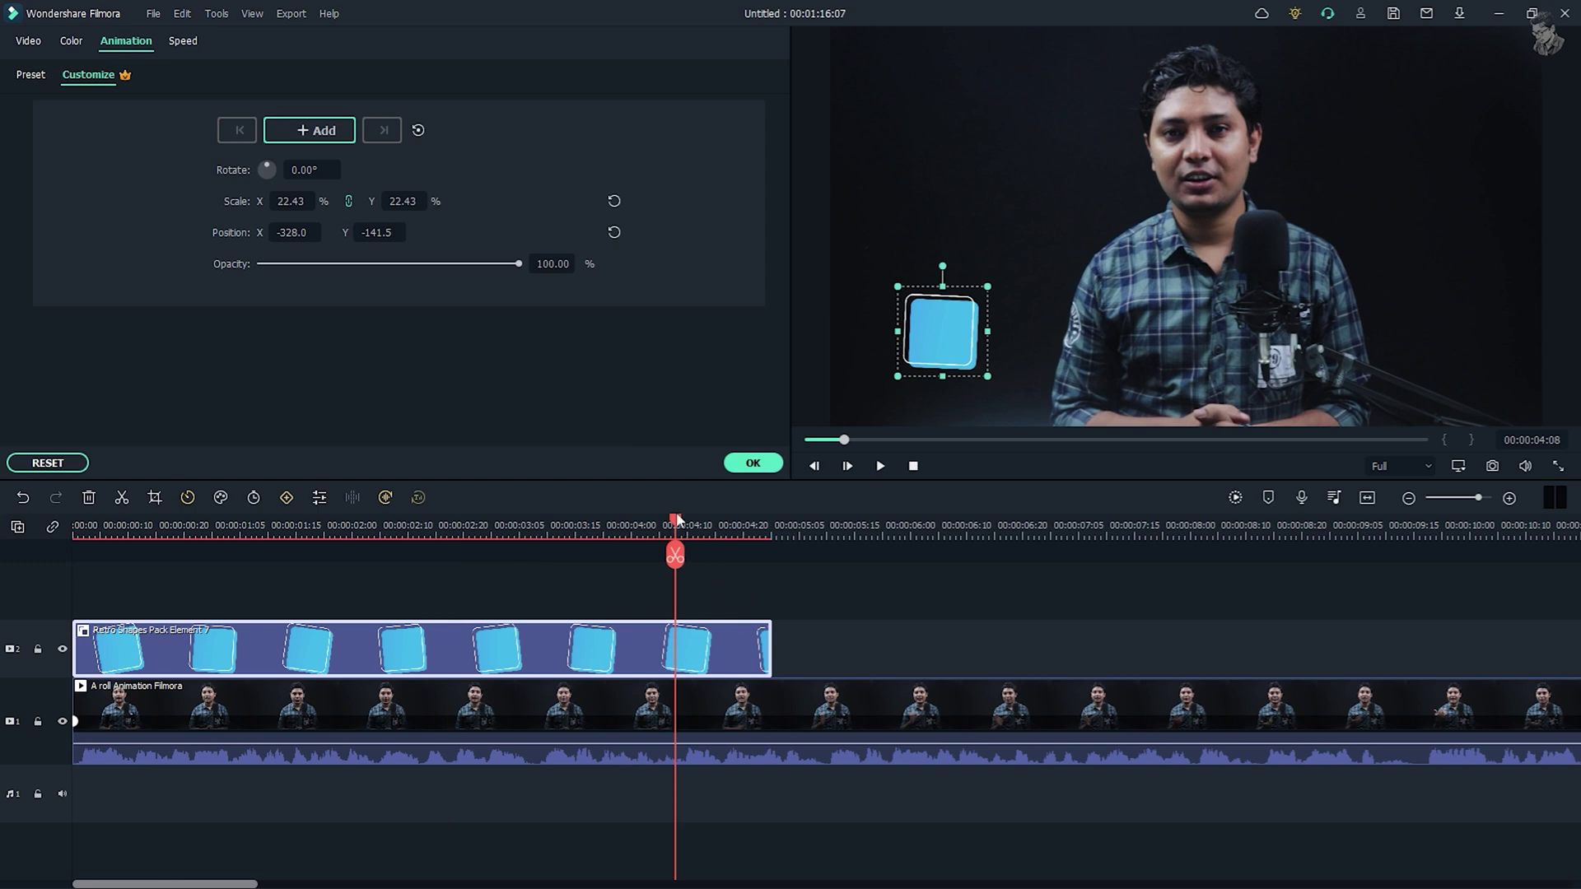
left_click_drag(675, 521, 74, 533)
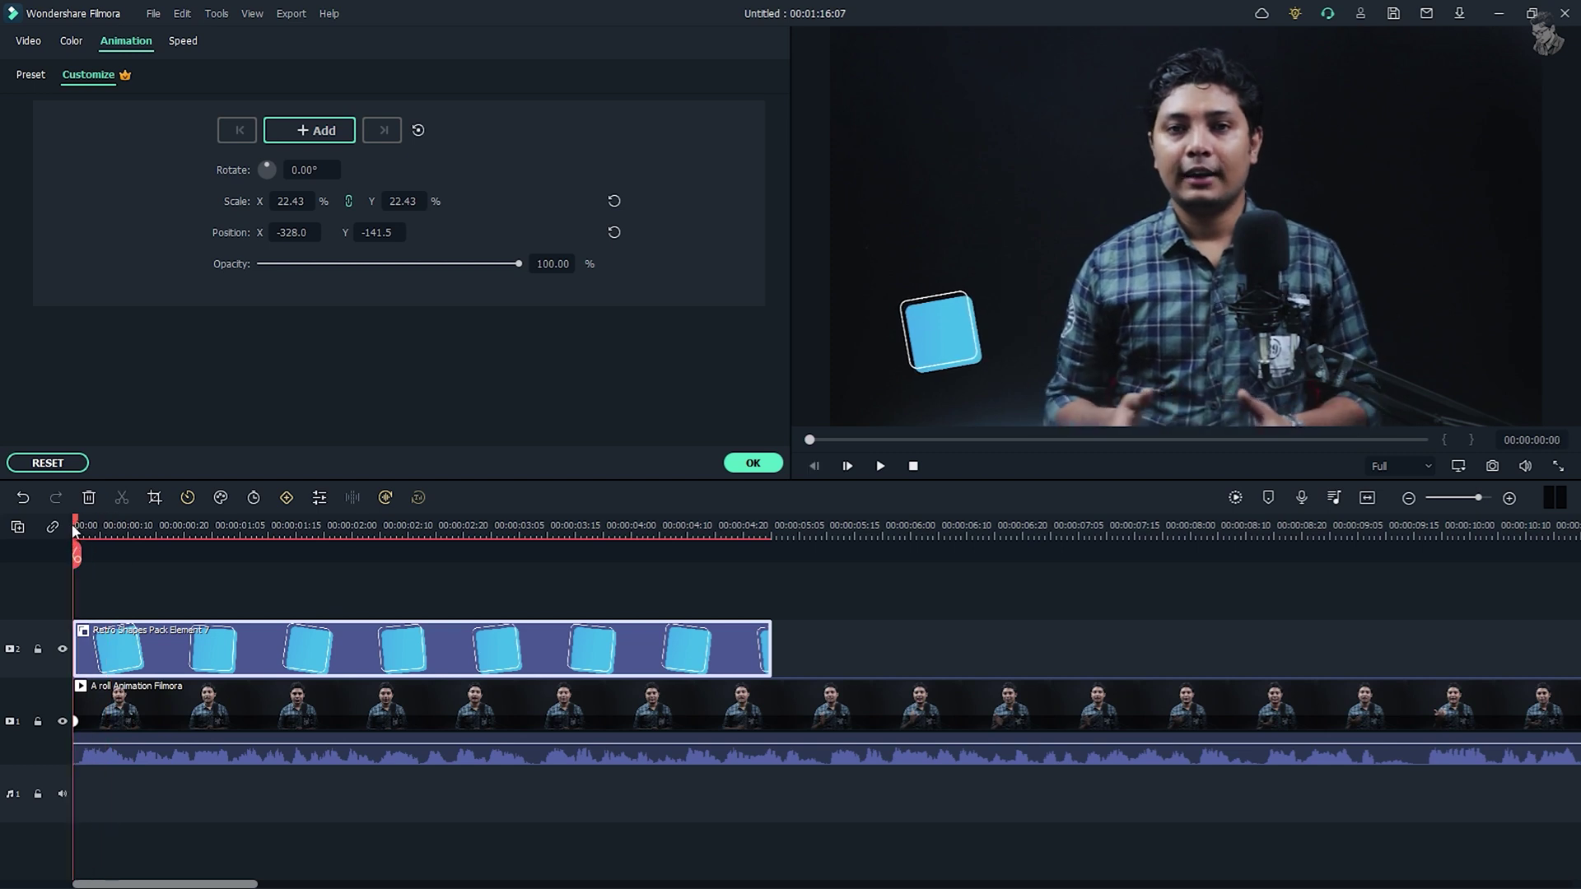
left_click_drag(72, 527, 290, 565)
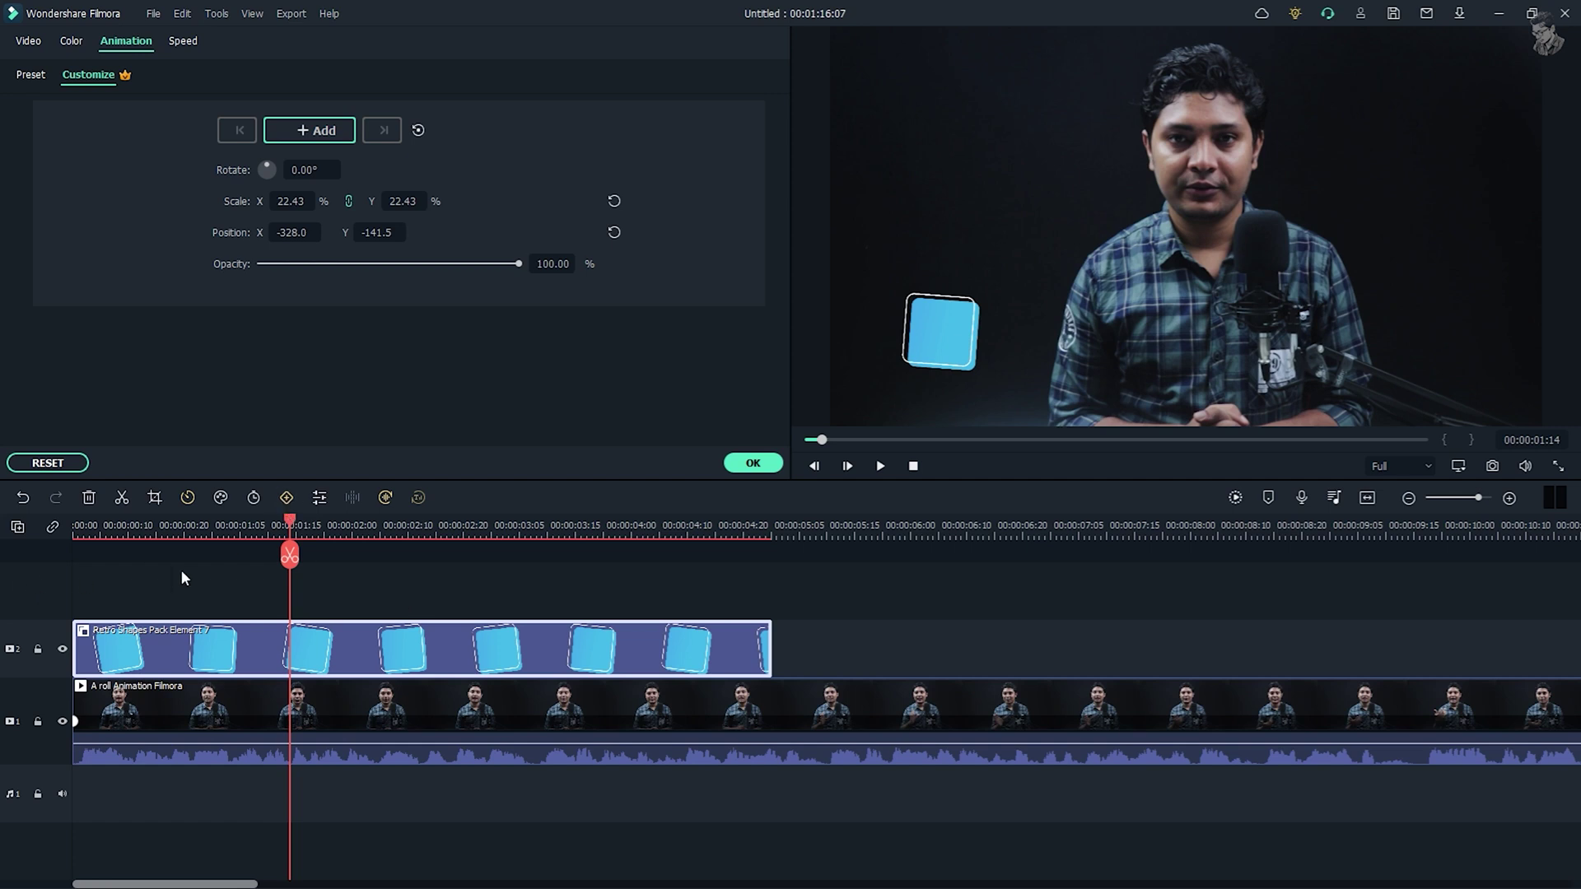
left_click_drag(297, 518, 77, 522)
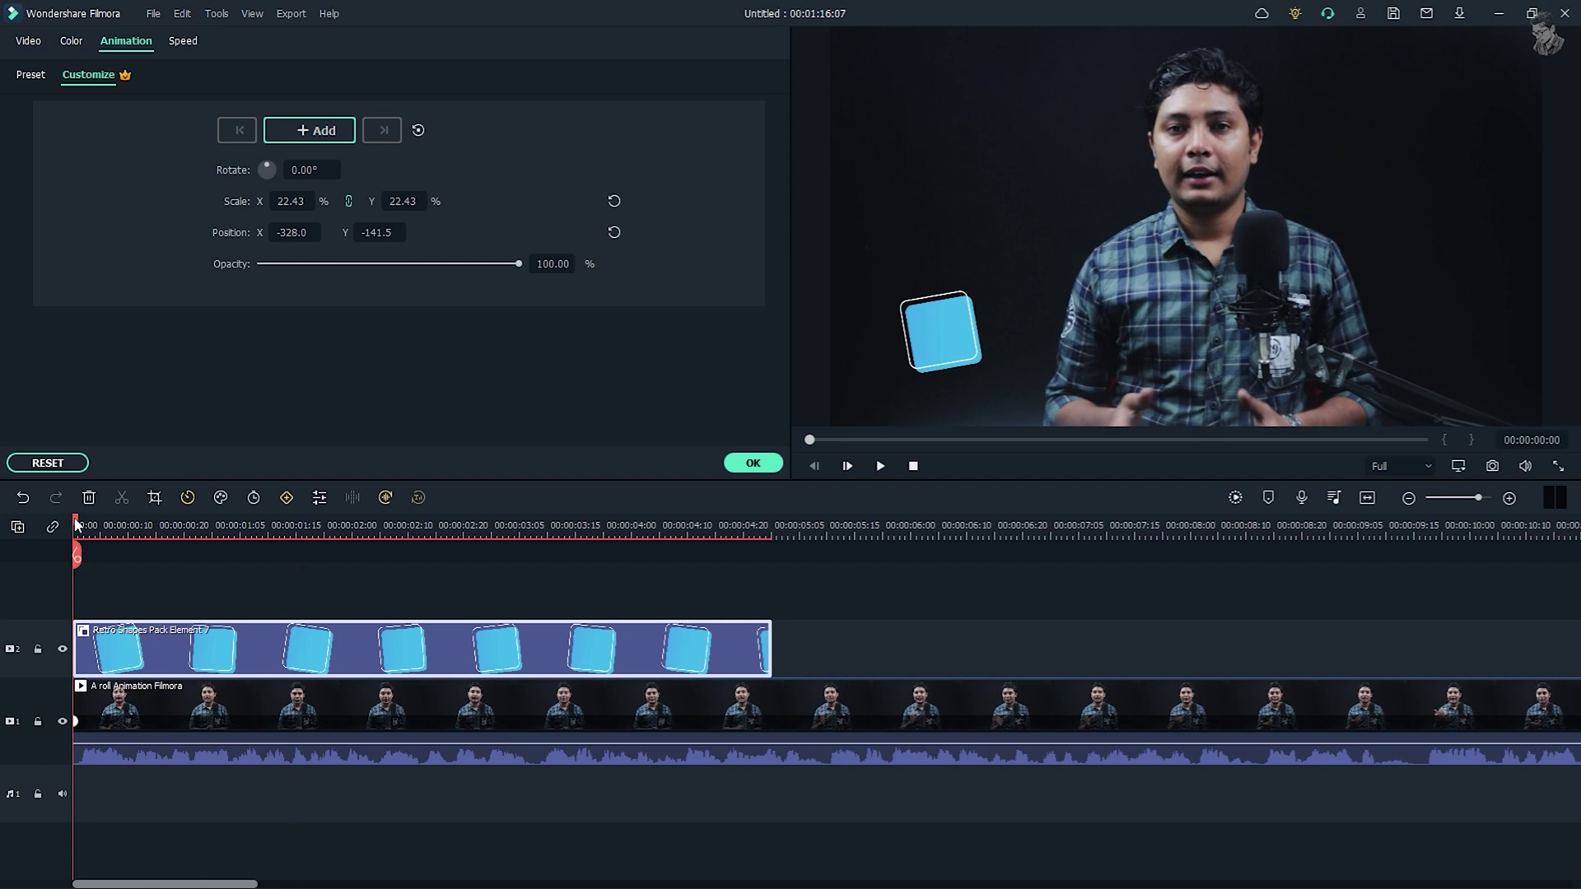
left_click_drag(77, 522, 167, 526)
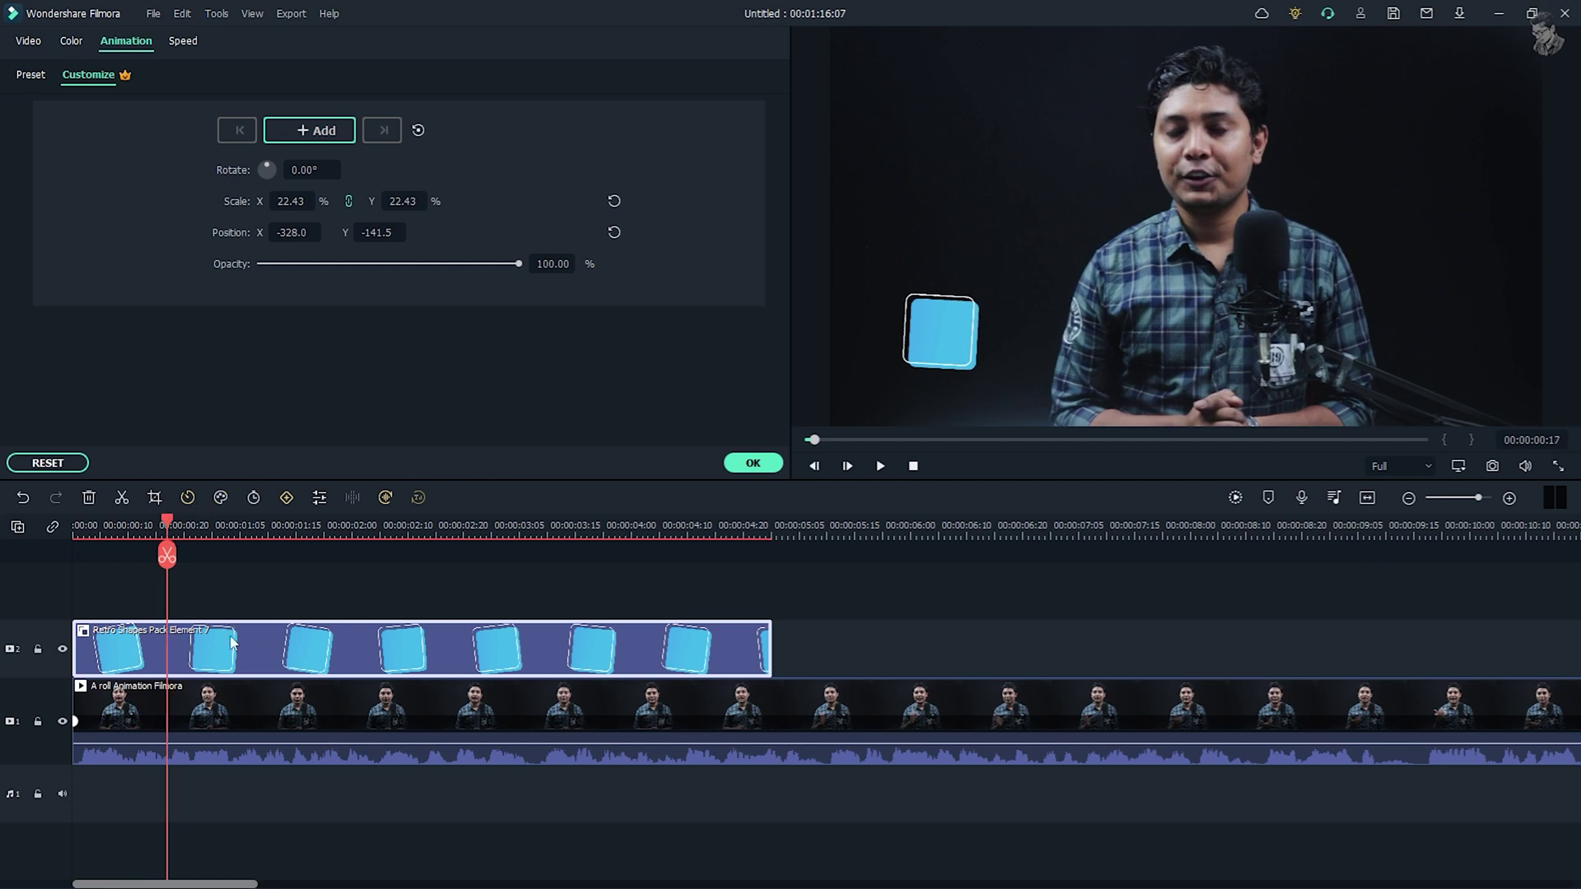
left_click(317, 131)
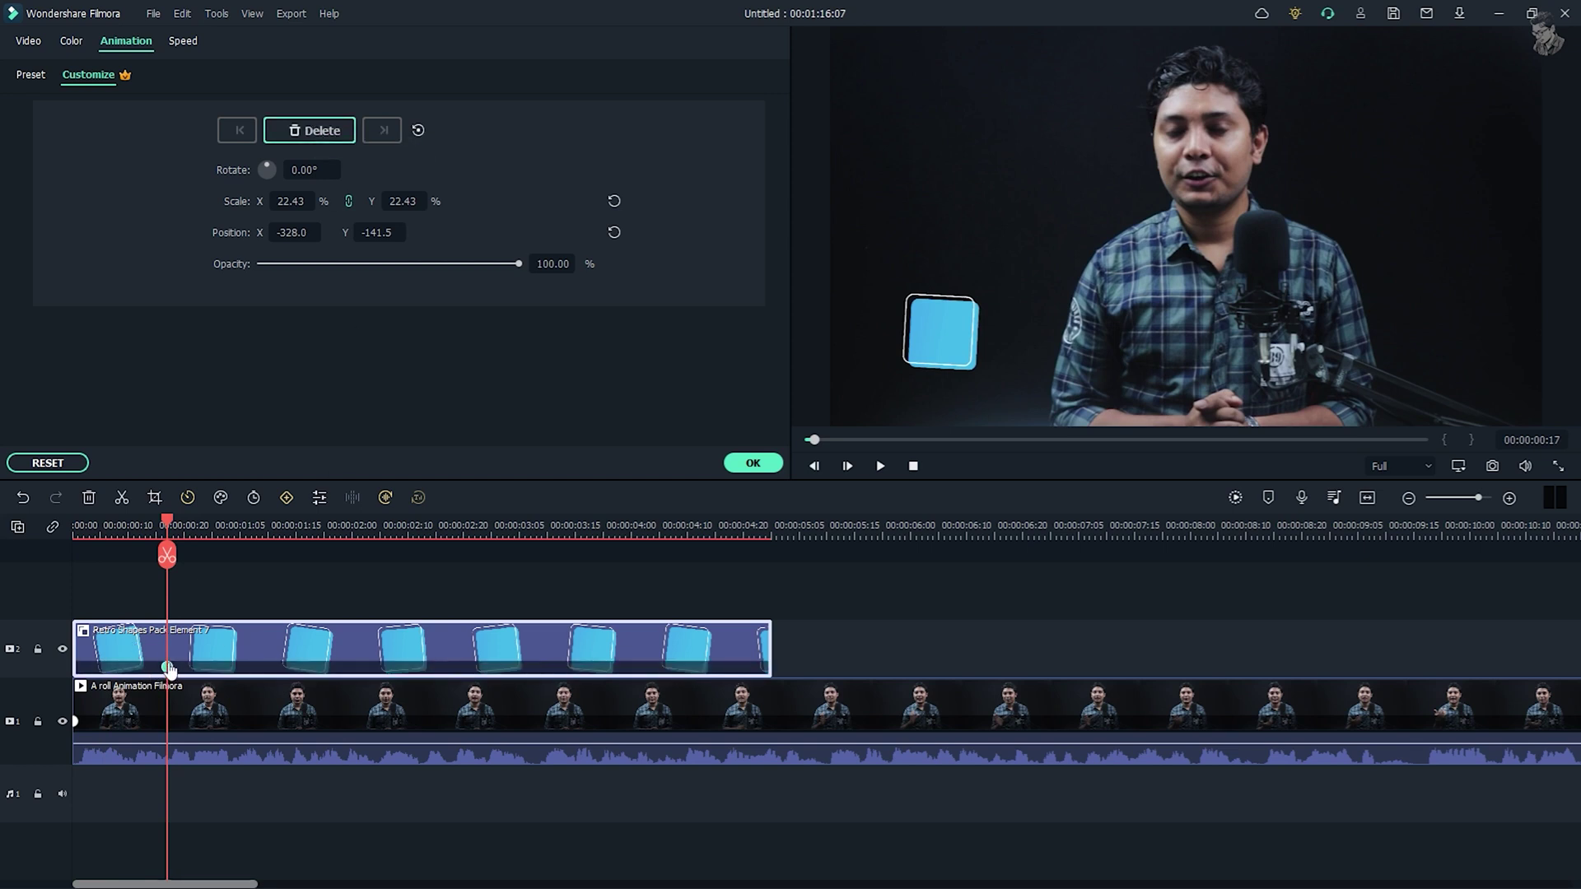
Step: Animate the blue shape's size with keyframes, scaling it to 34.43% at 00:00:01:15 and to 18.43% at 00:00:02:08
left_click(268, 527)
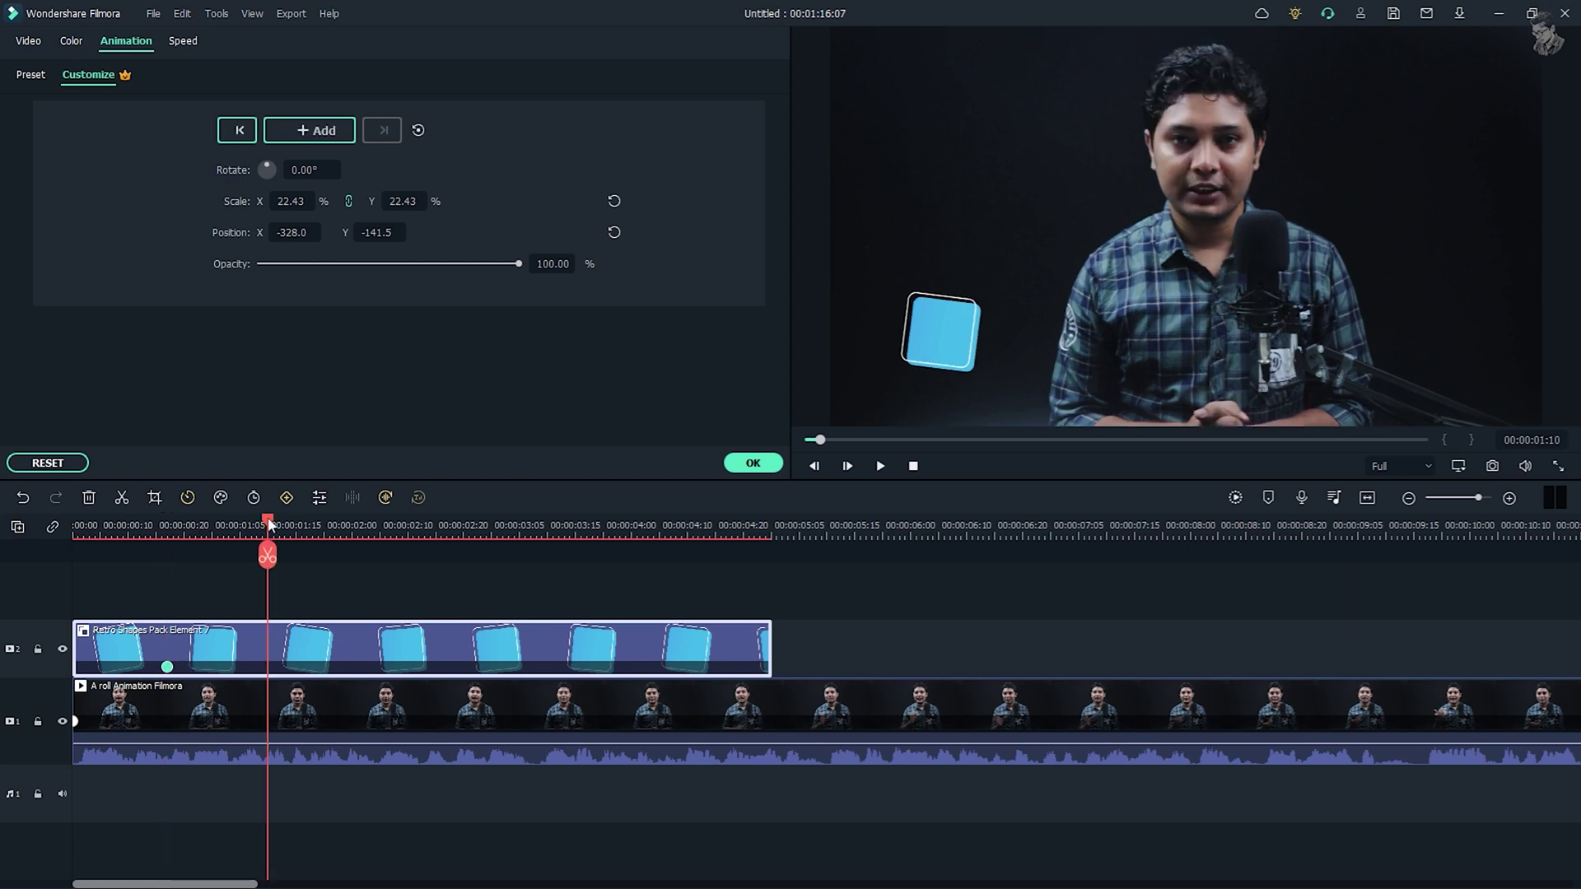
left_click(172, 527)
left_click_drag(171, 527, 272, 529)
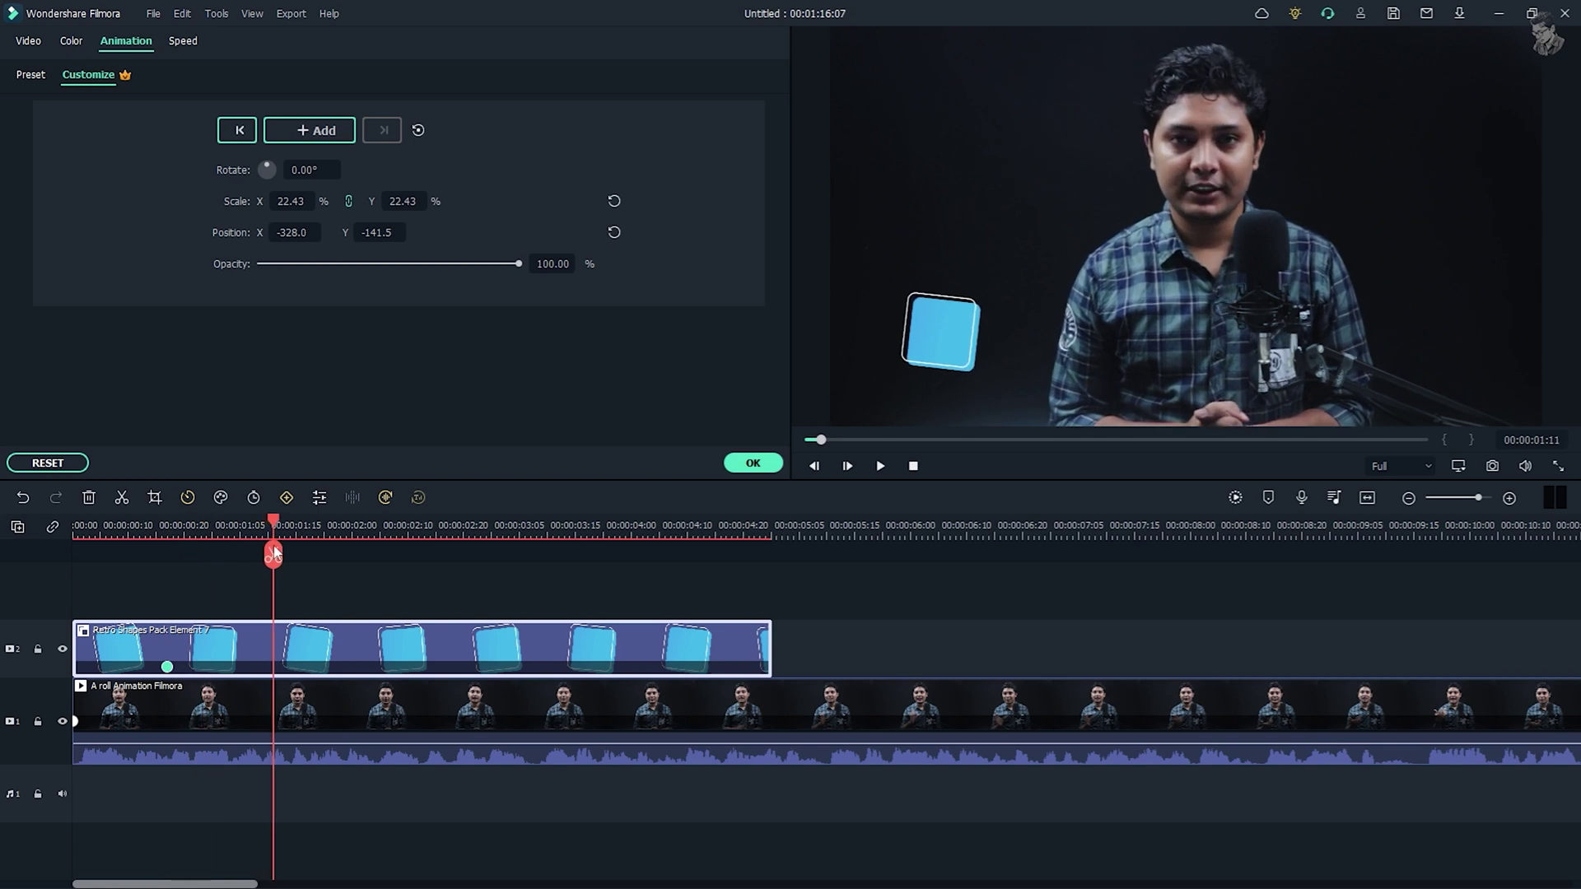
mouse_move(274, 548)
left_mouse_down()
mouse_move(226, 548)
mouse_move(298, 557)
left_mouse_up()
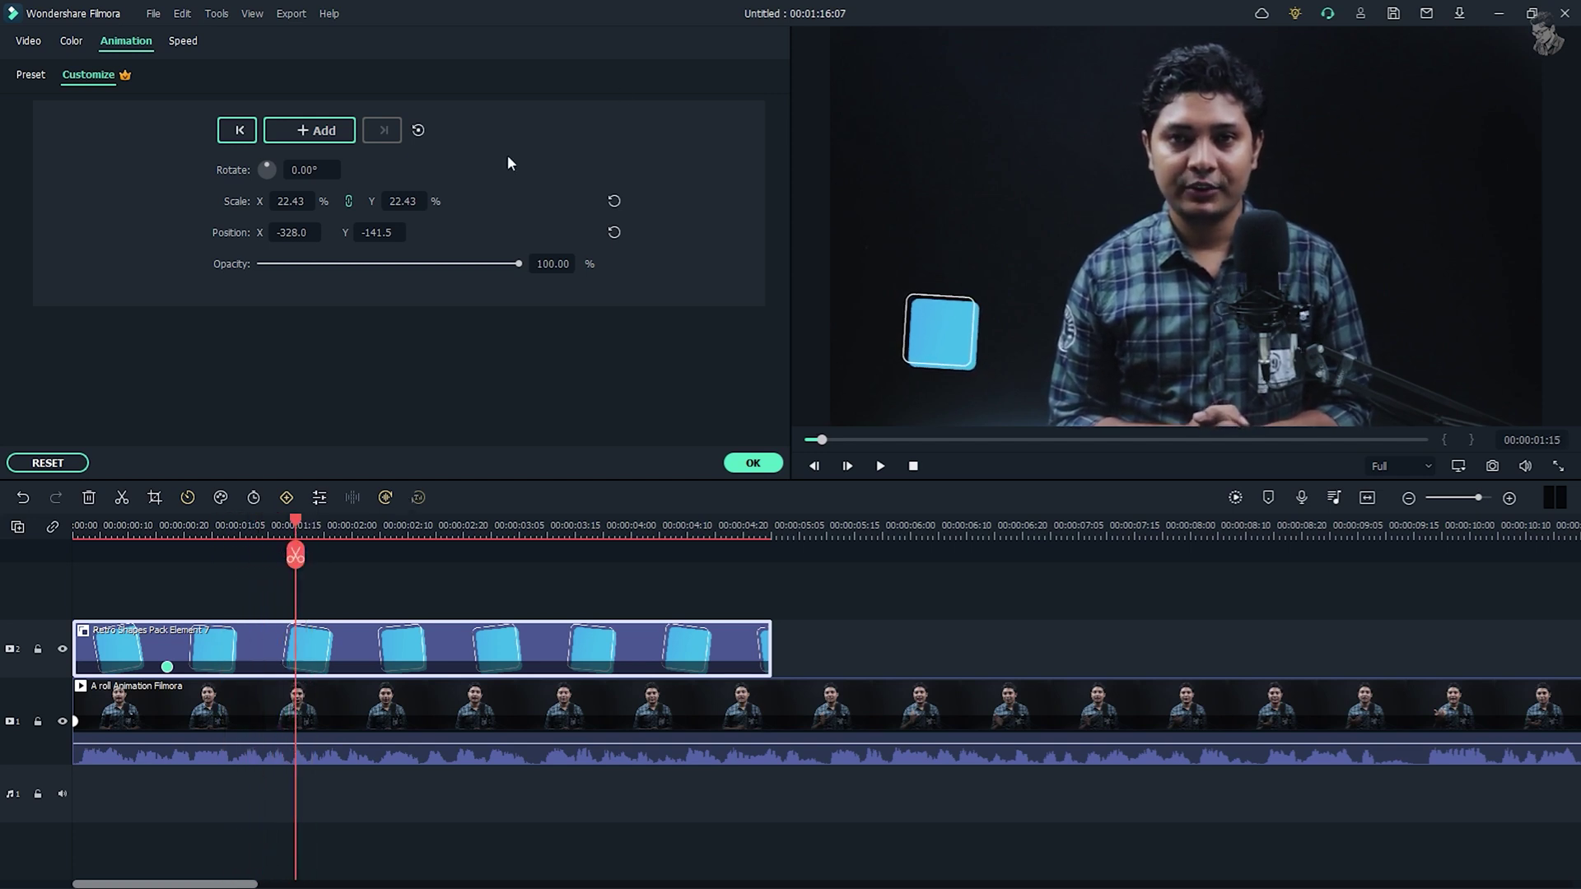
left_click_drag(287, 206, 298, 206)
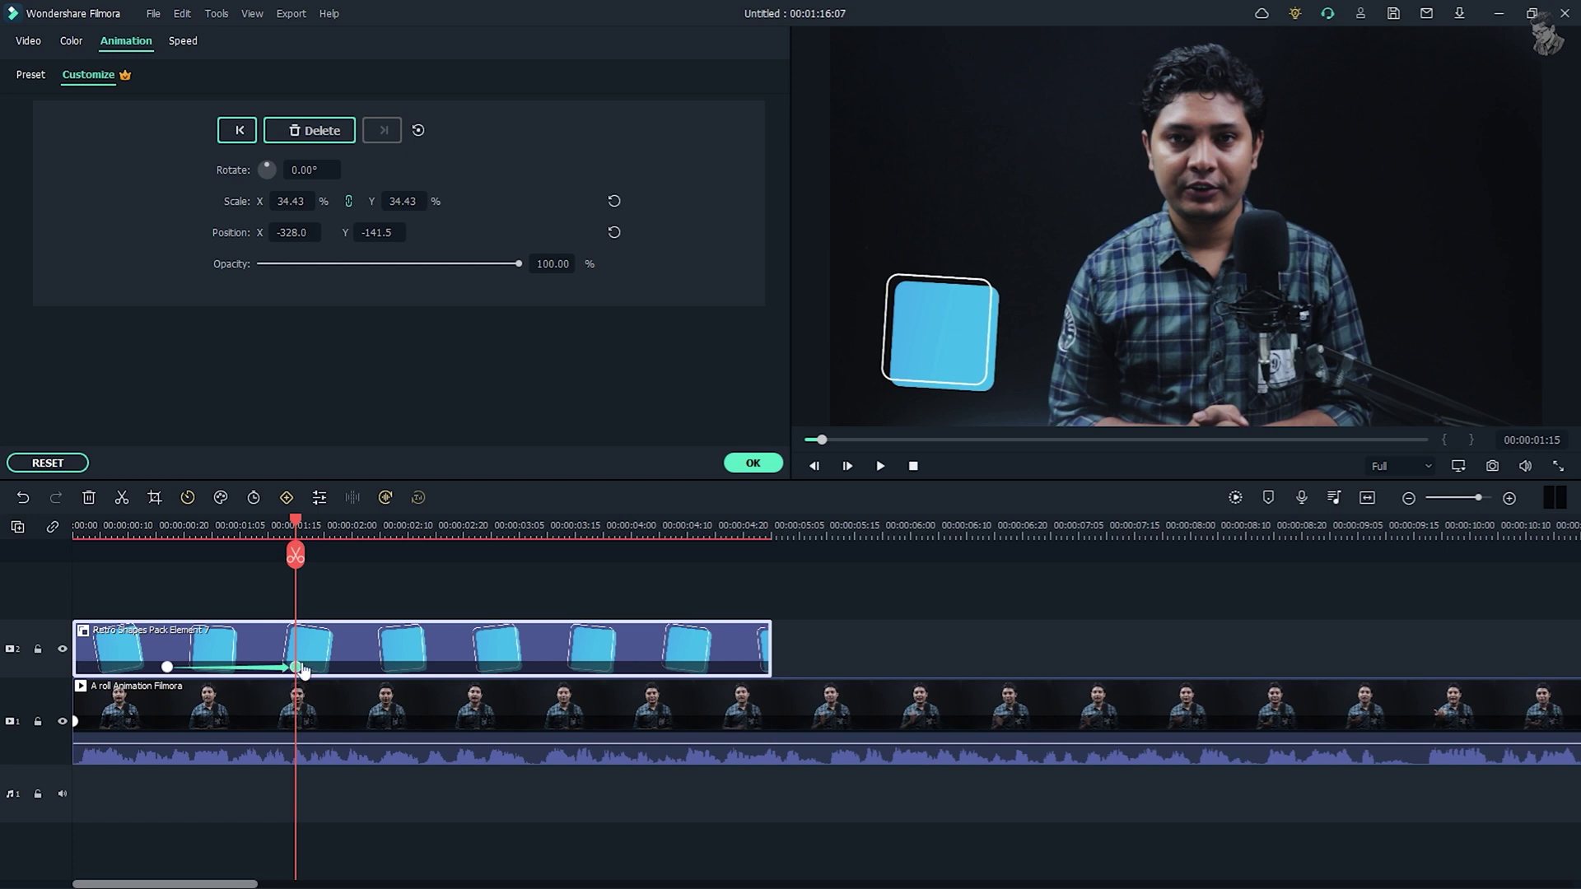
left_click_drag(301, 520, 400, 527)
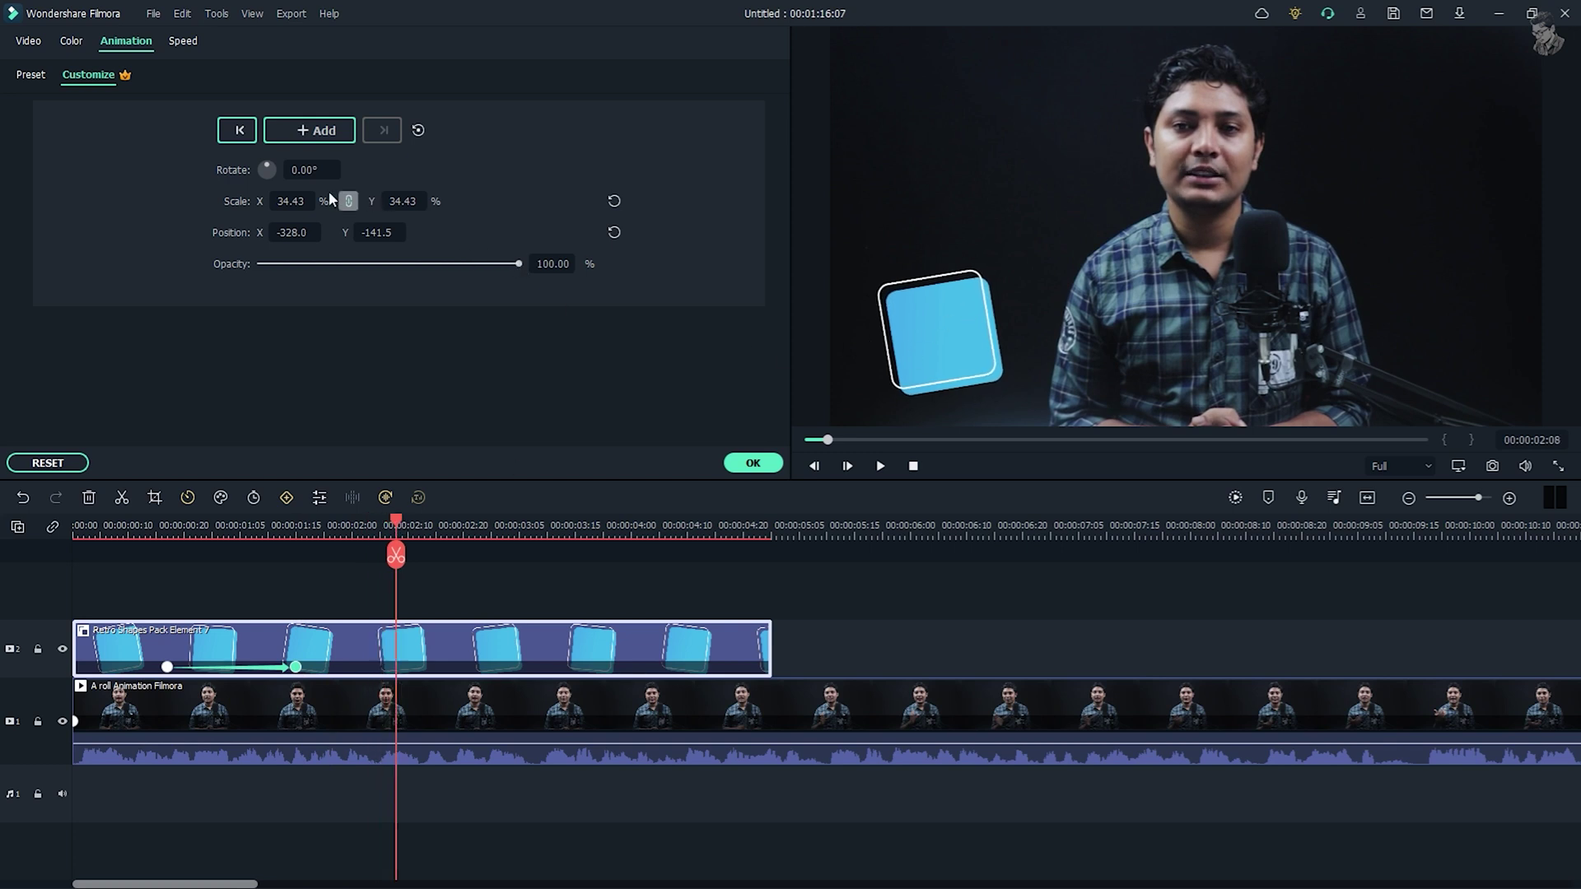
left_click_drag(291, 202, 279, 201)
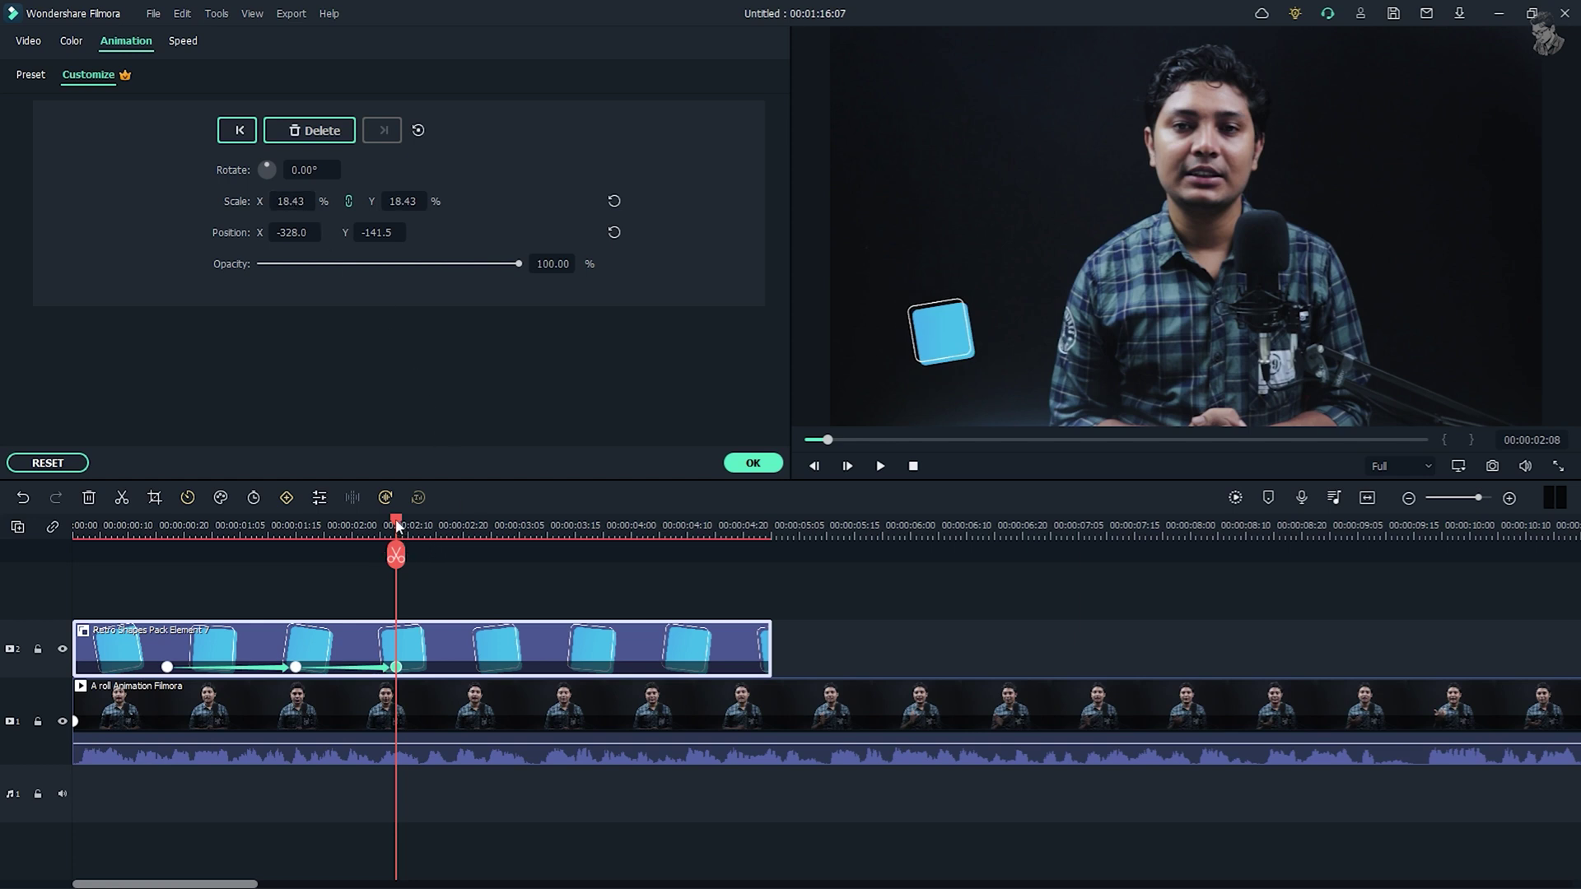
Step: Add horizontal position keyframes to the blue shape, with X 911.0 at 00:00:03:08 and X -293.0 at 00:00:04:03
left_click_drag(399, 522, 536, 522)
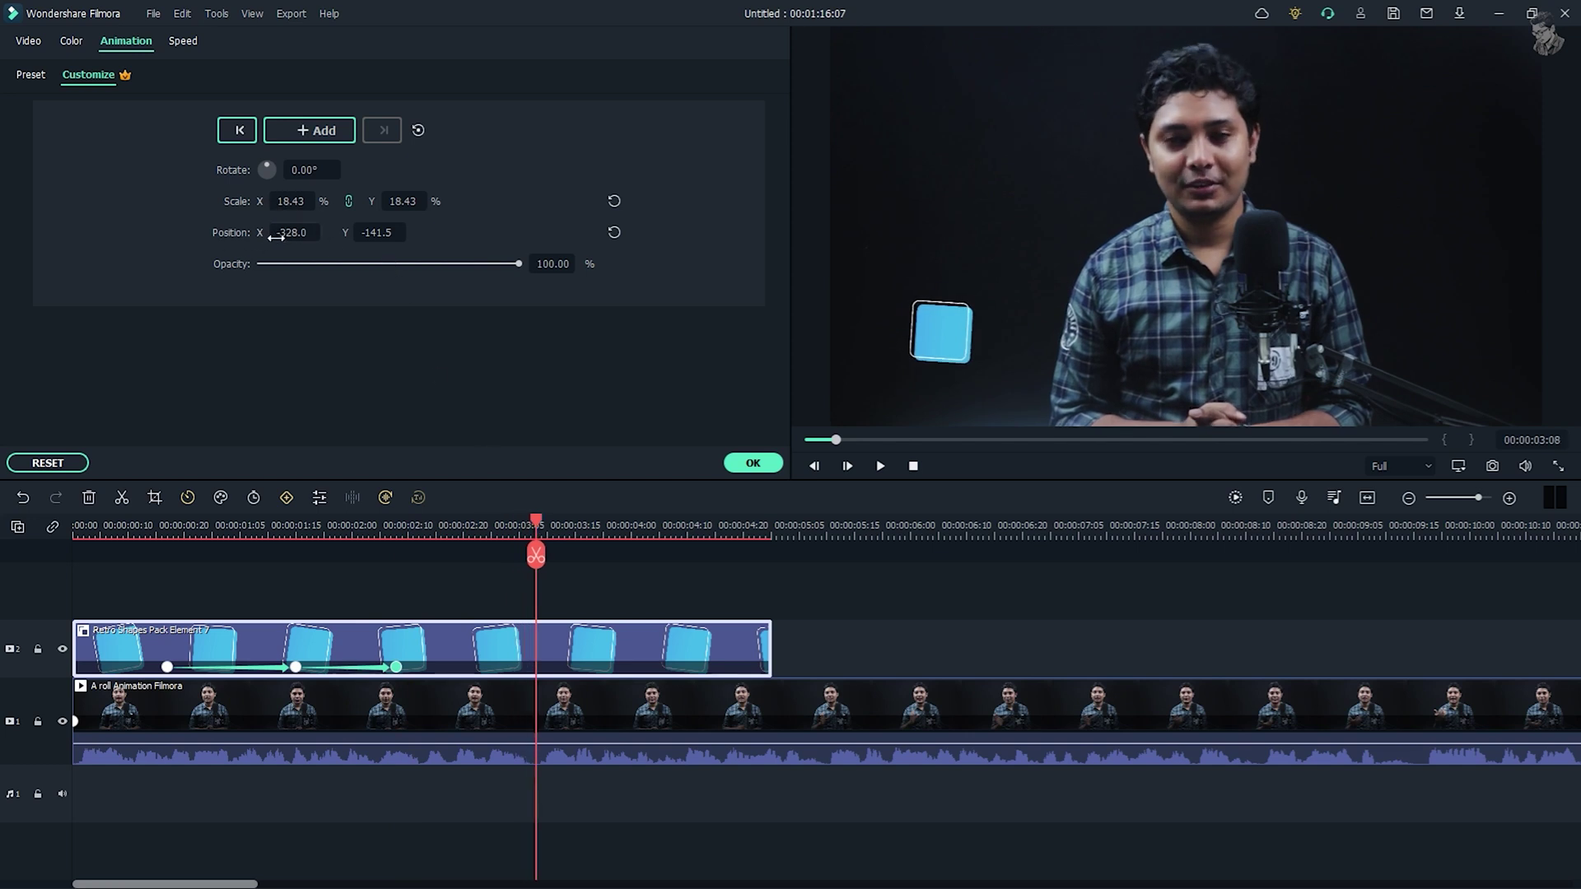
left_click_drag(284, 237, 1304, 237)
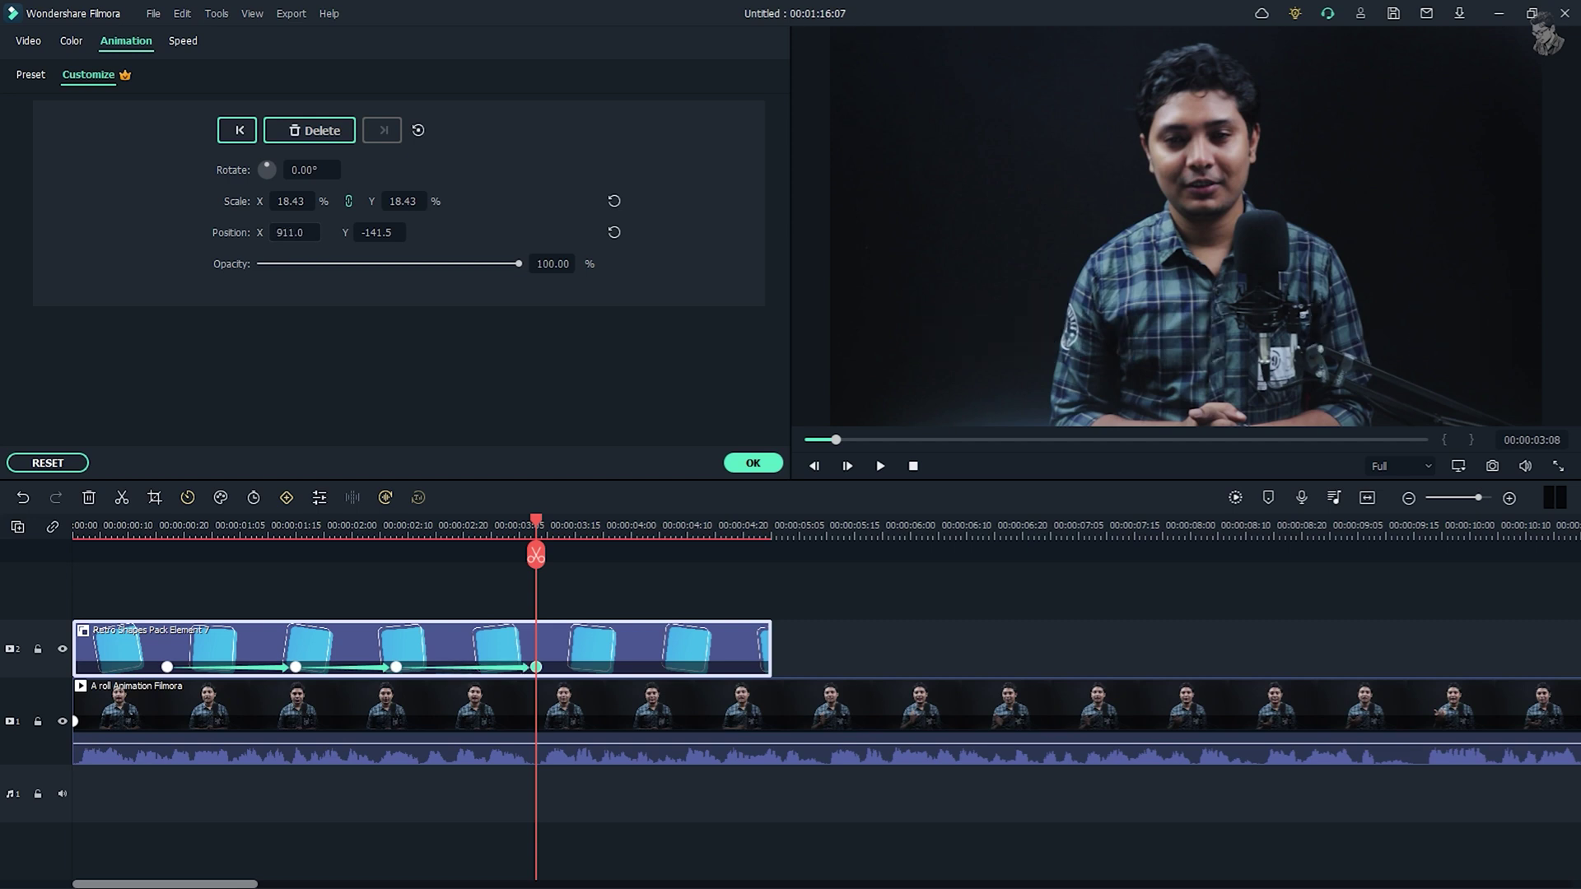
left_click_drag(542, 522, 648, 537)
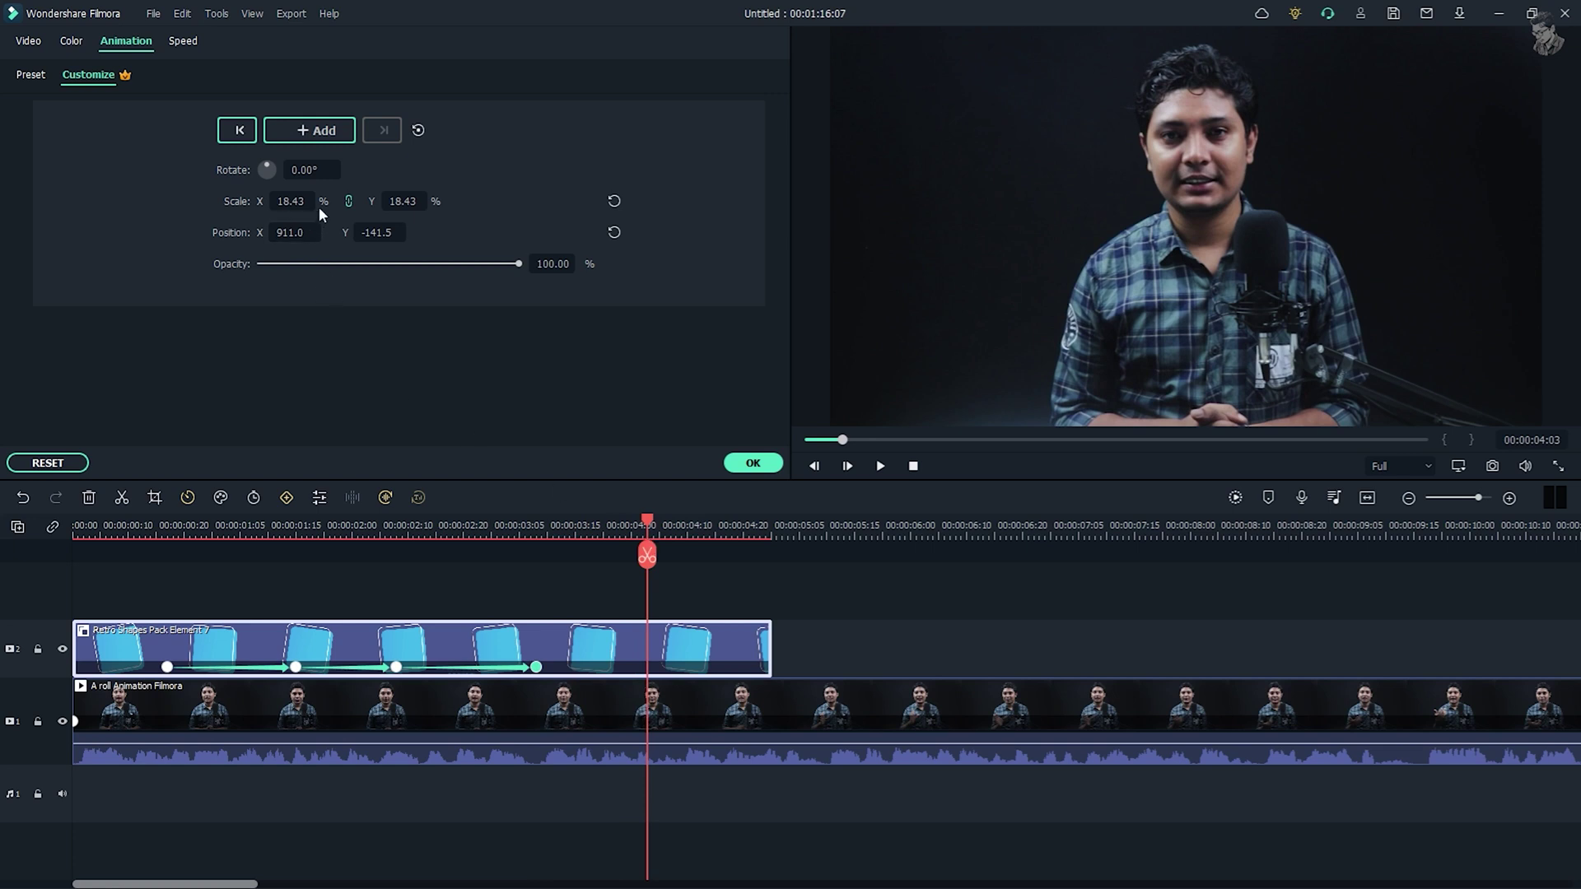
left_click_drag(288, 235, 0, 234)
Step: Add a keyframe at 00:00:04:19 that moves the blue shape to Y 419.5, and accept the animation settings
left_click_drag(649, 521, 737, 520)
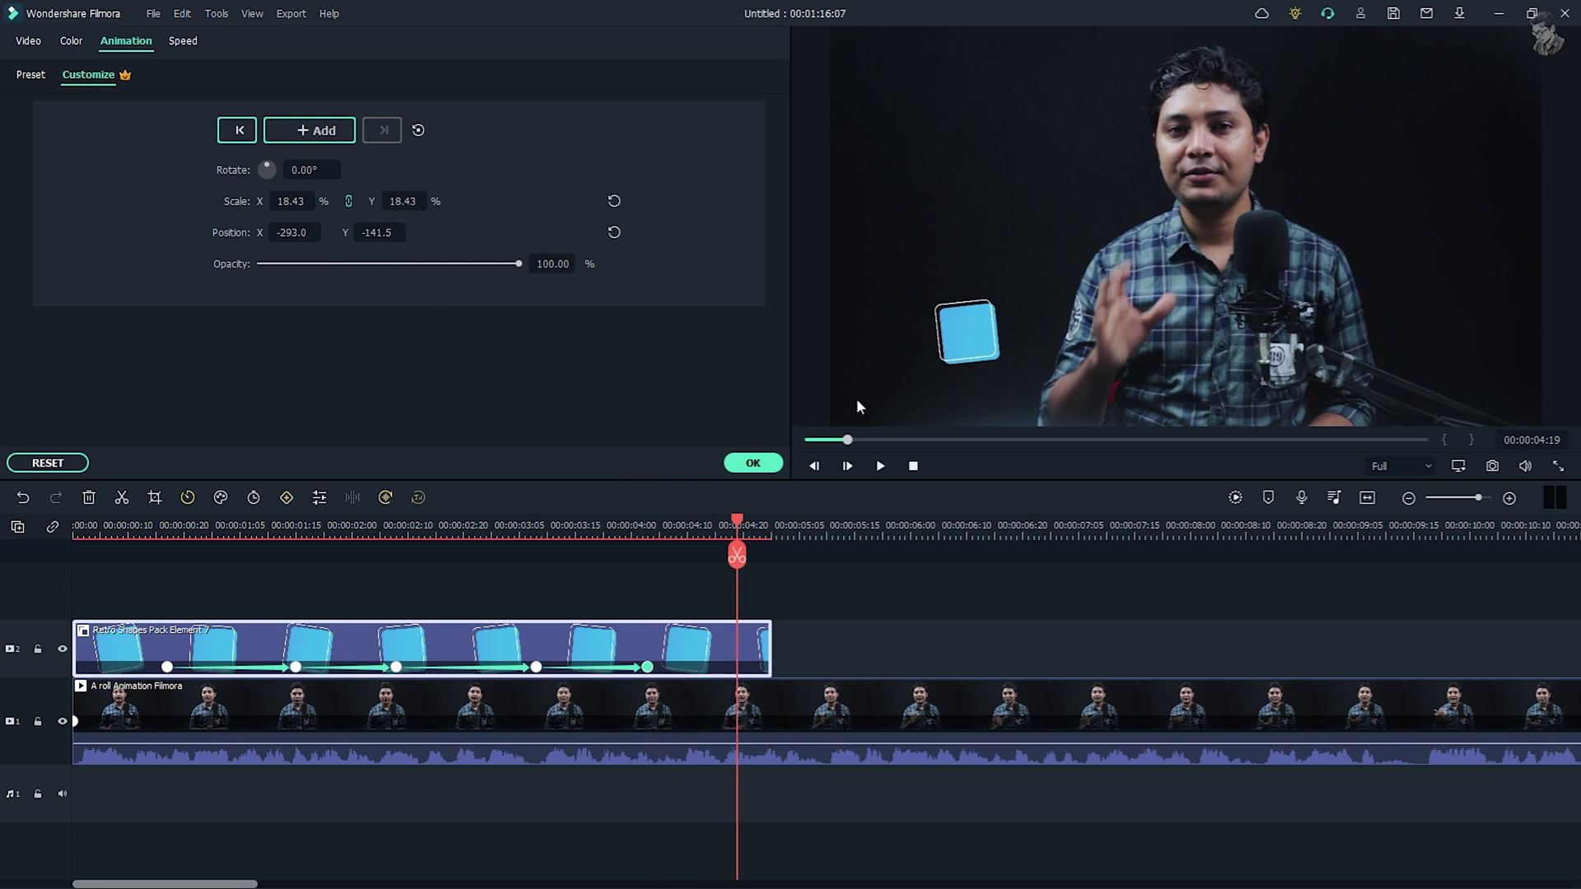
left_click_drag(384, 238, 846, 238)
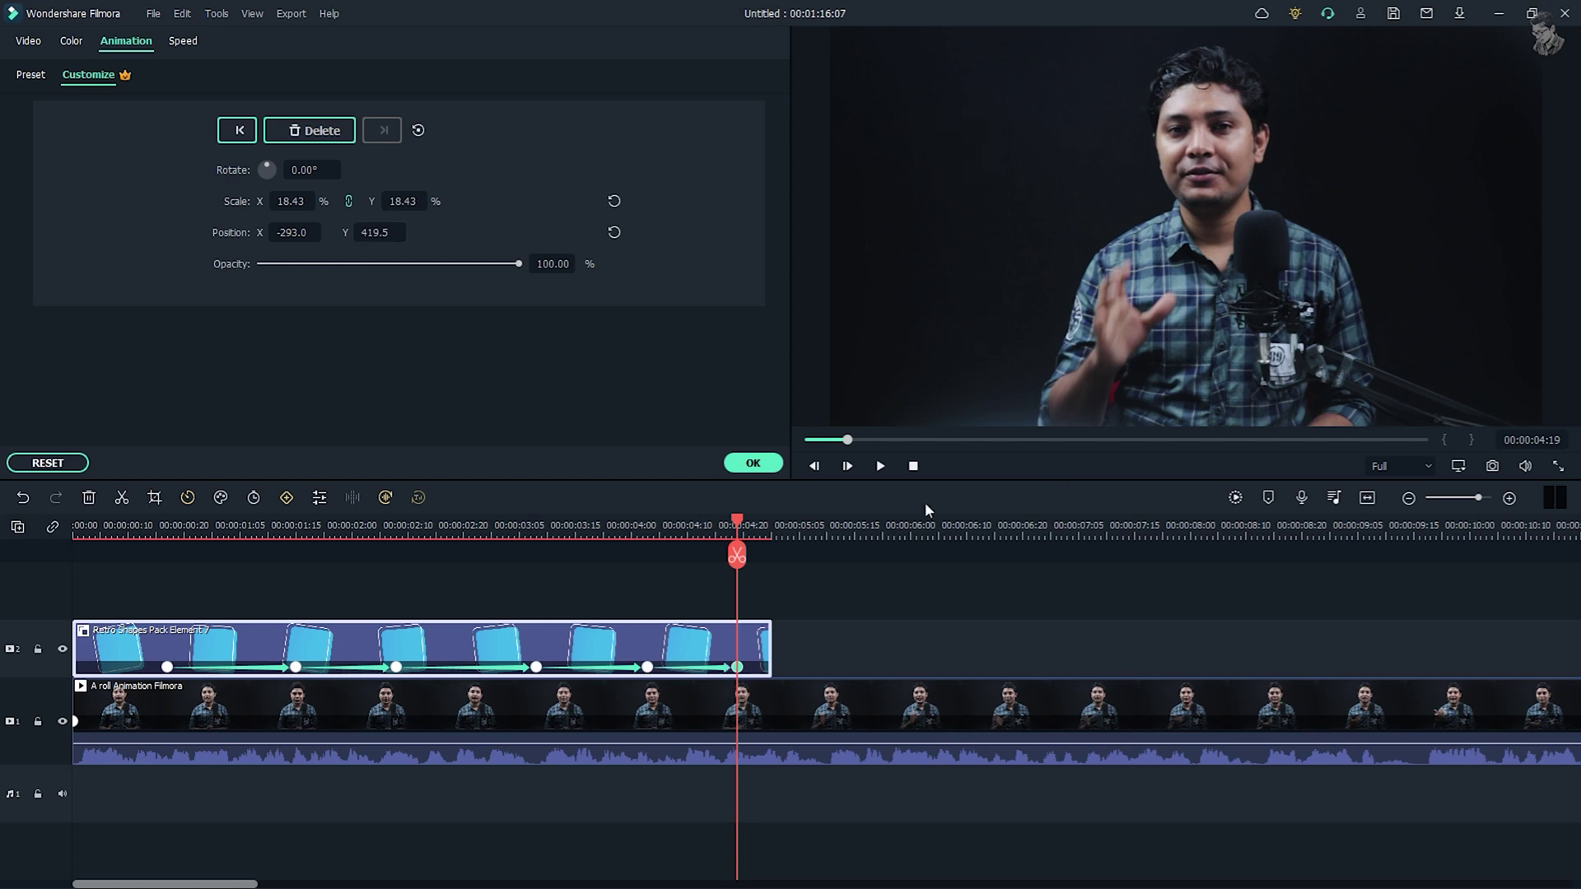
left_click(753, 464)
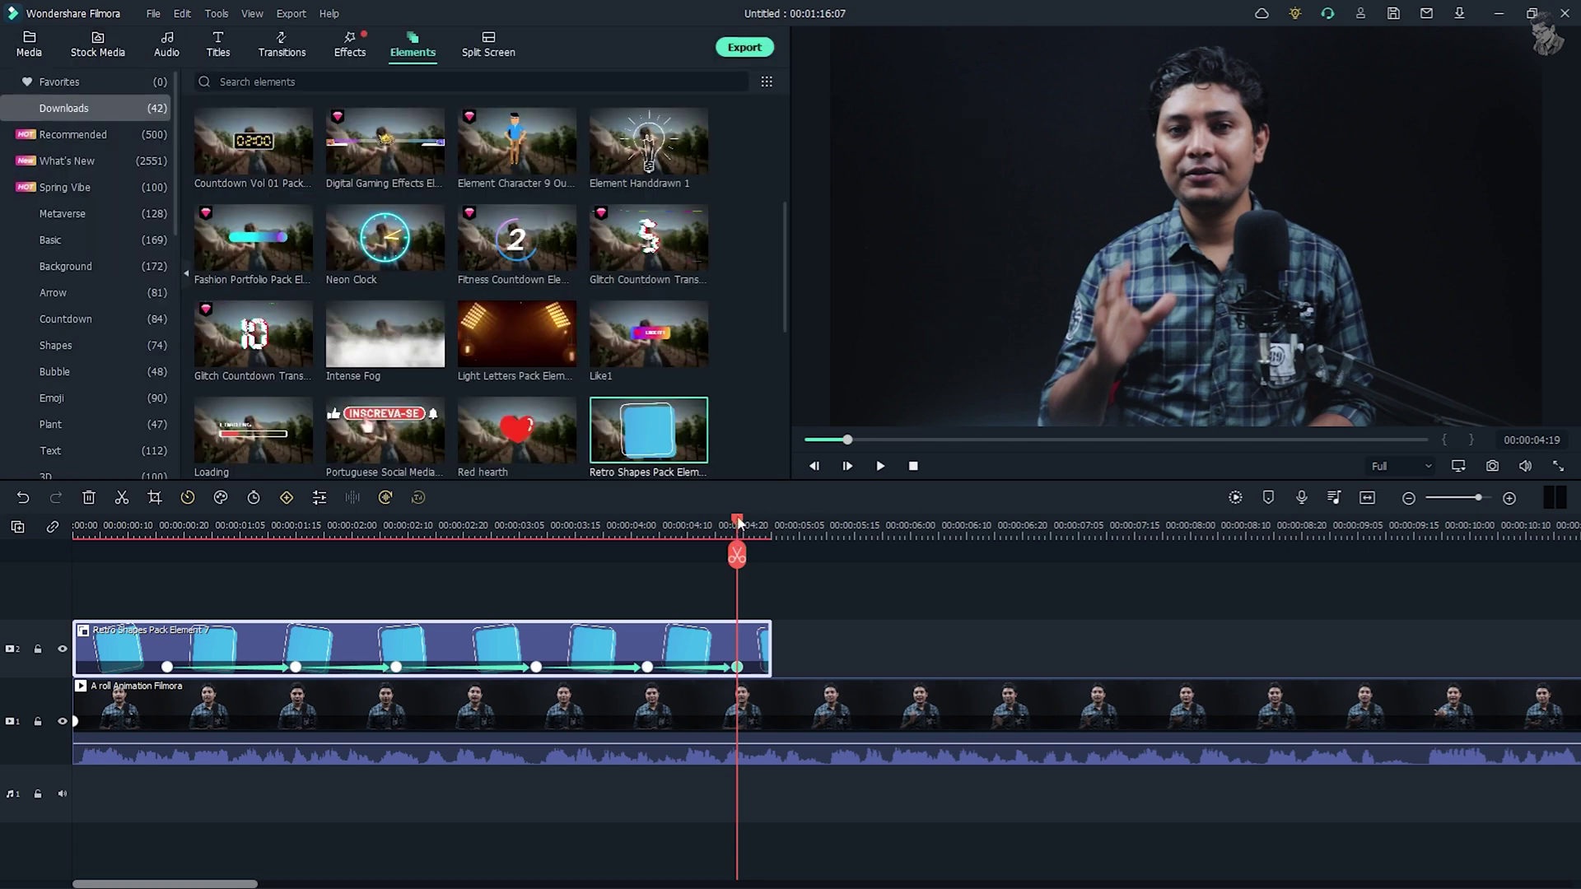
Step: Play the blue shape's keyframe animation over the clip from the start of the timeline
left_click_drag(739, 522, 52, 509)
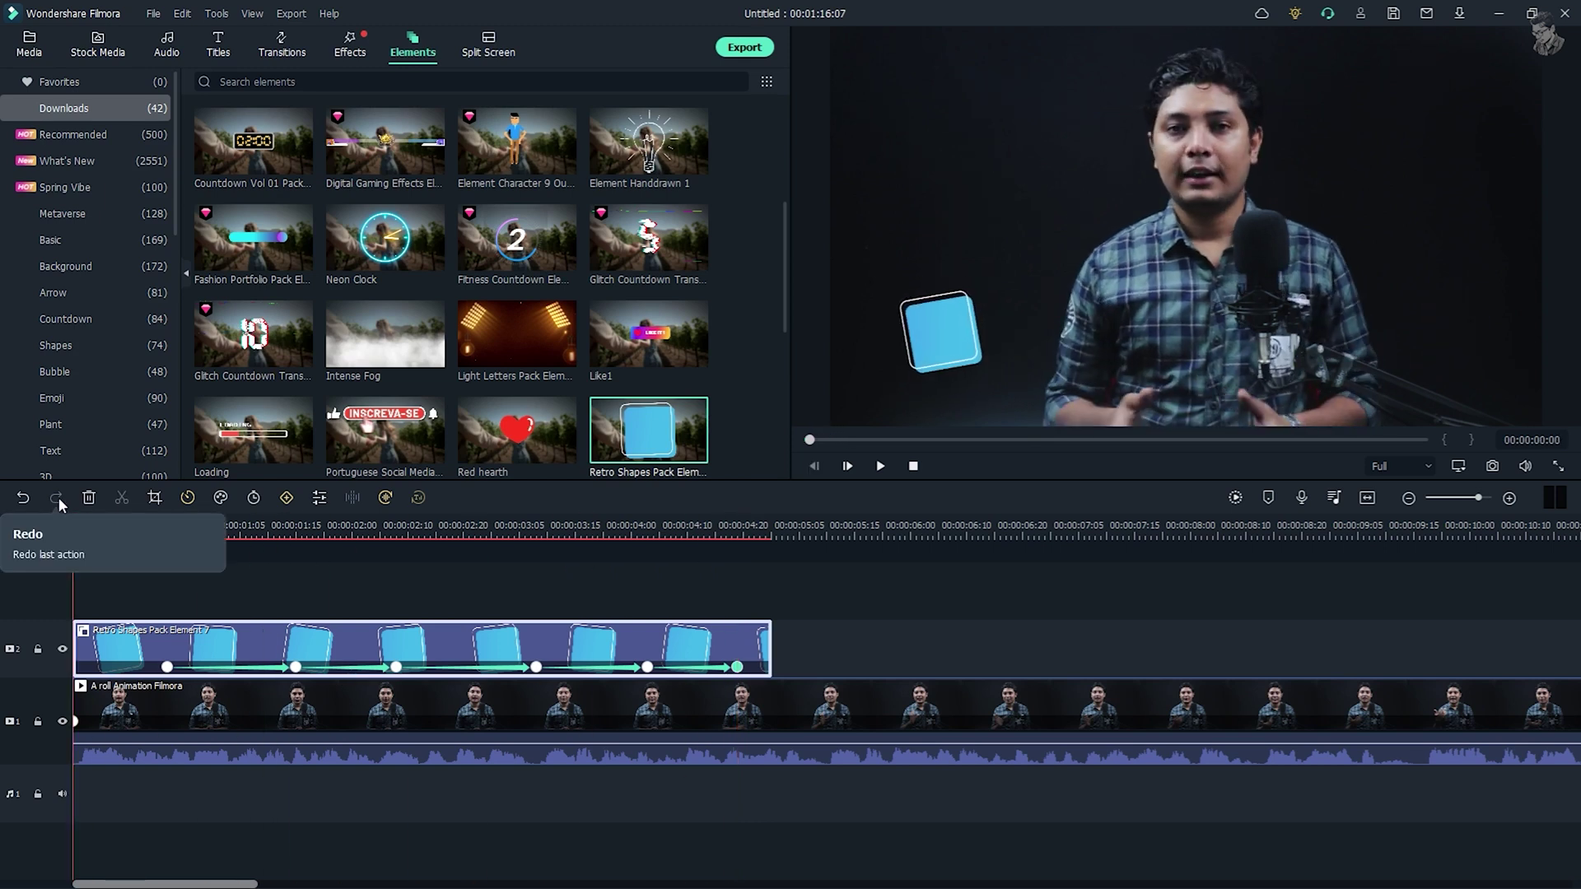
key("space")
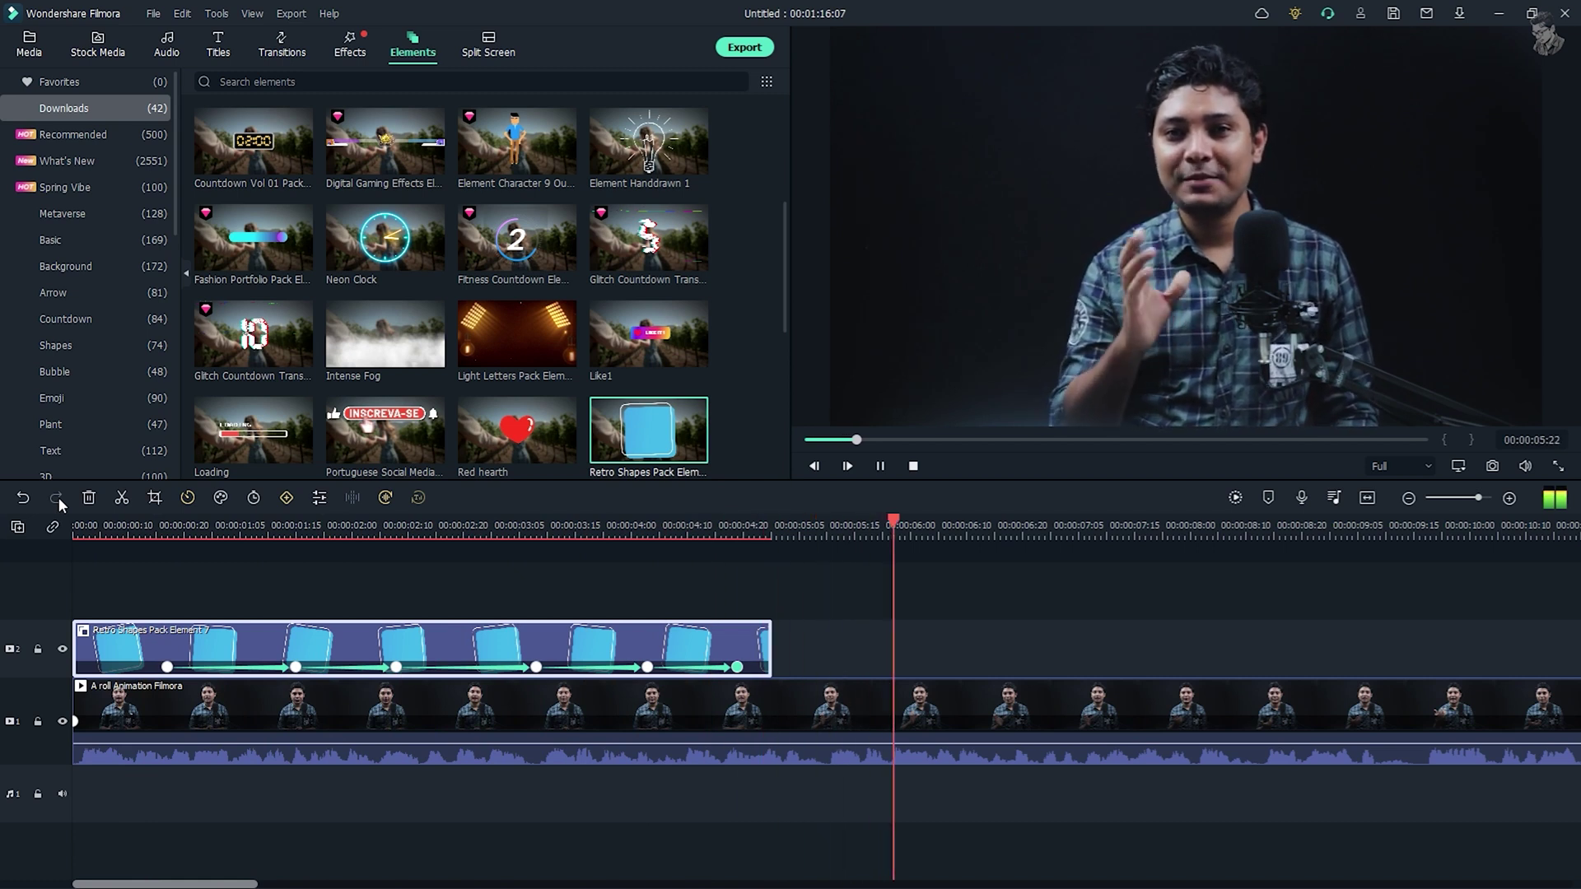
key("space")
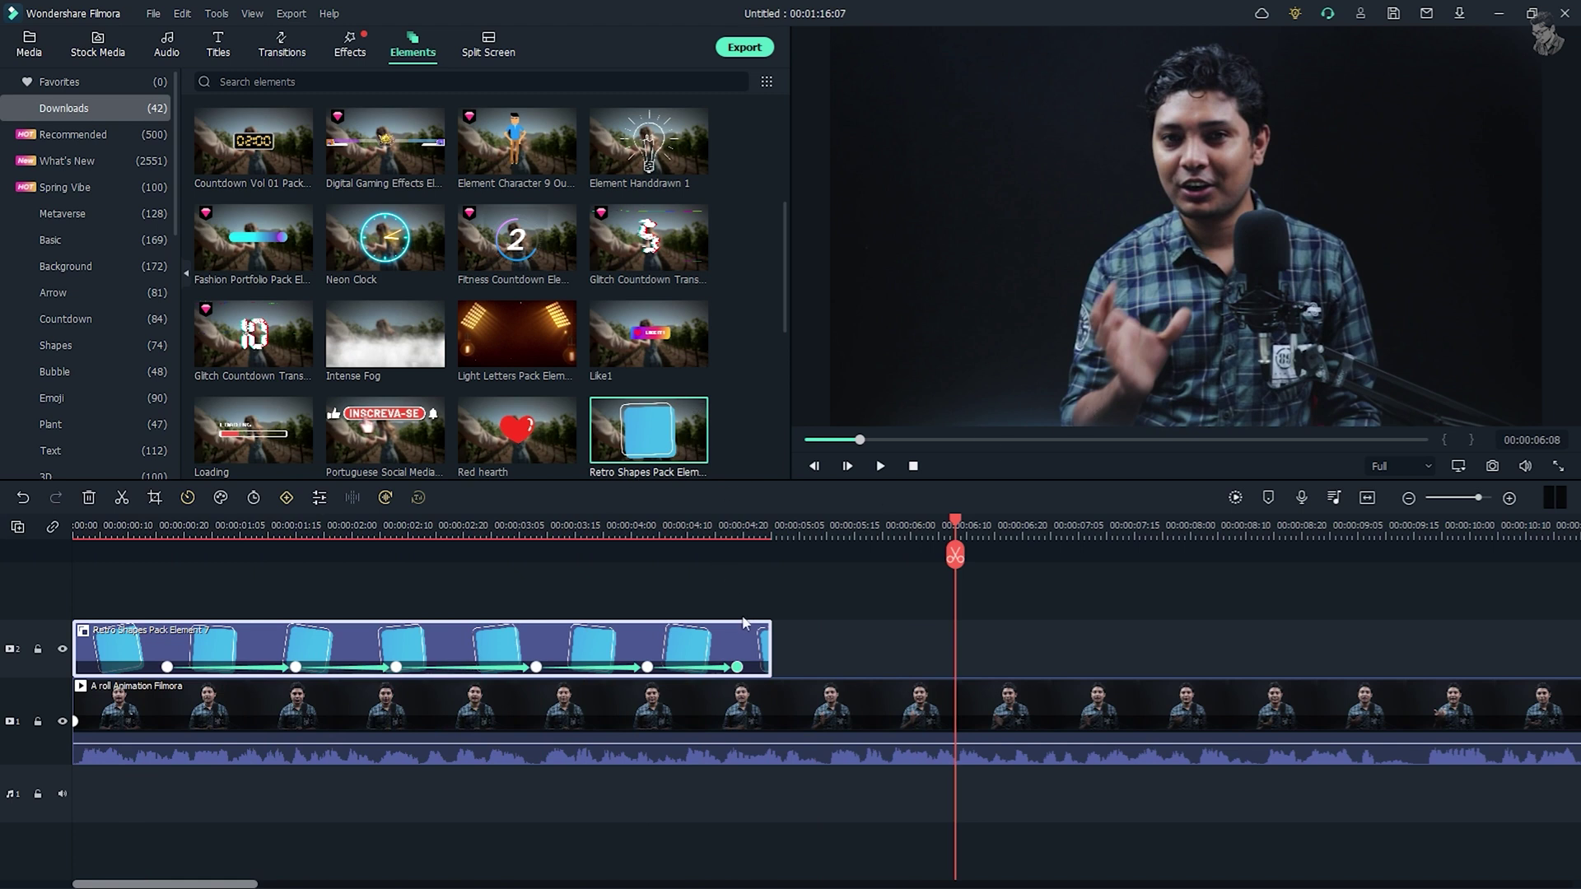
Step: Delete the shape's last keyframe at 00:00:04:19 and move the one at 00:00:04:03 to the end of the shape clip
left_click_drag(772, 637, 855, 648)
left_click(737, 667)
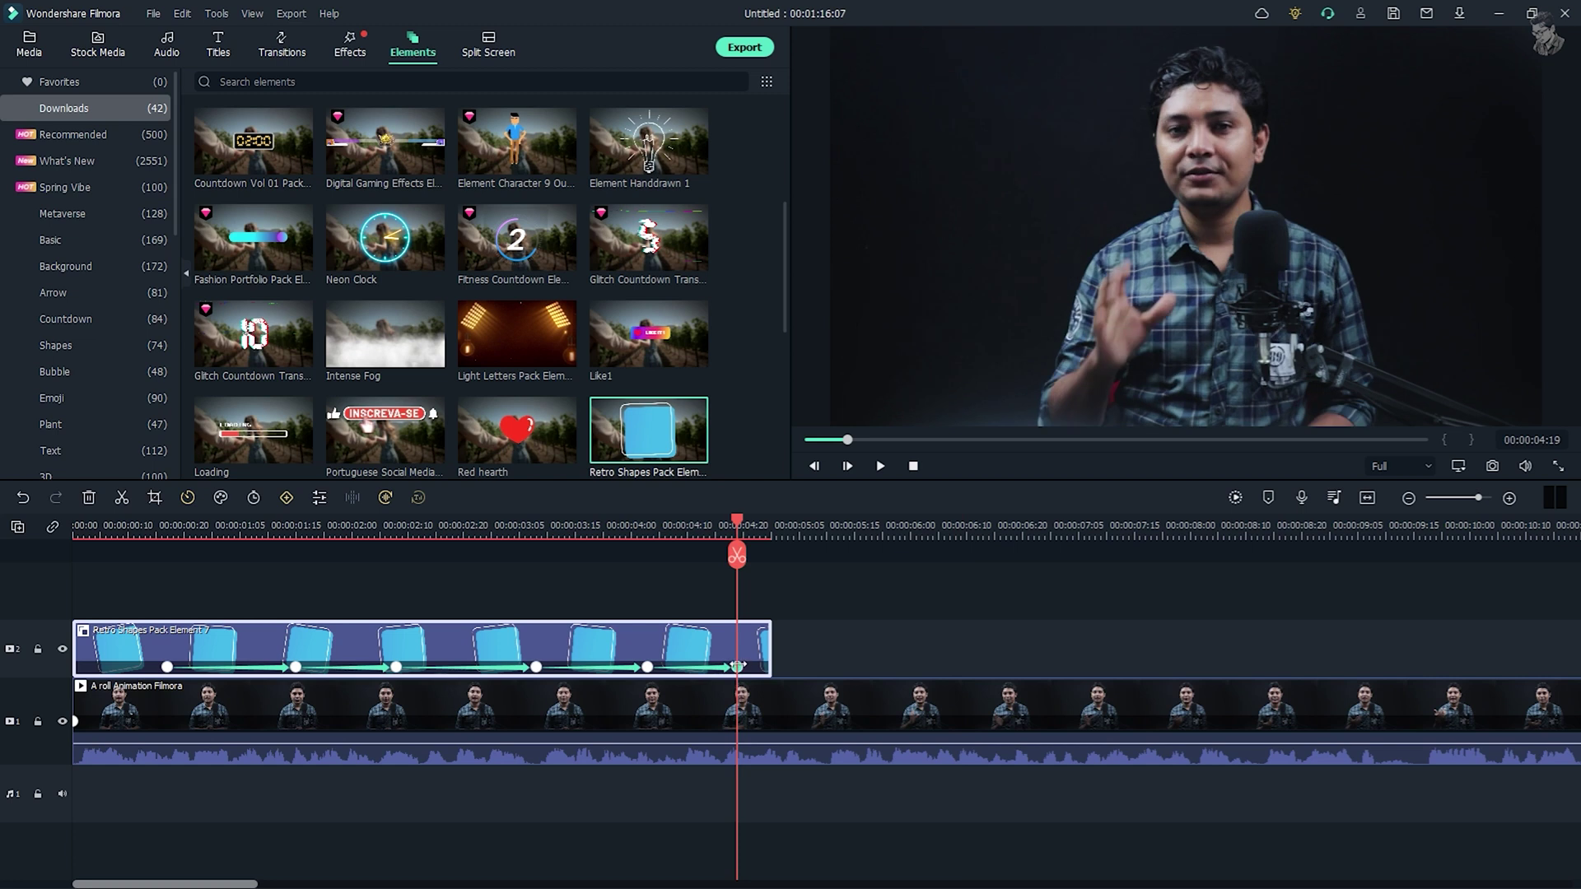
key("Delete")
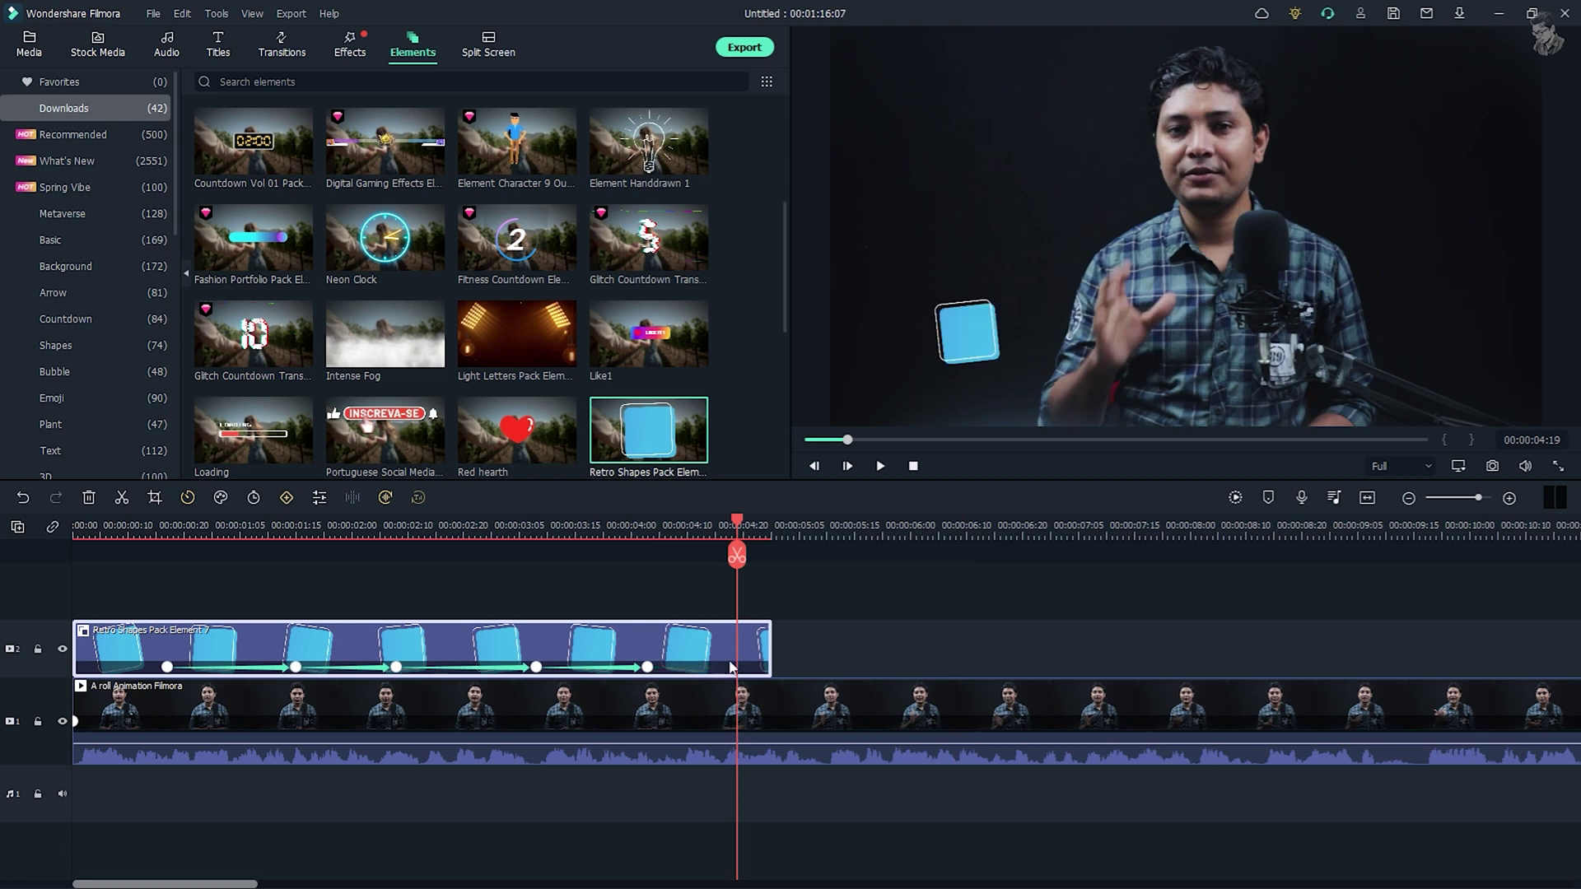
left_click(647, 668)
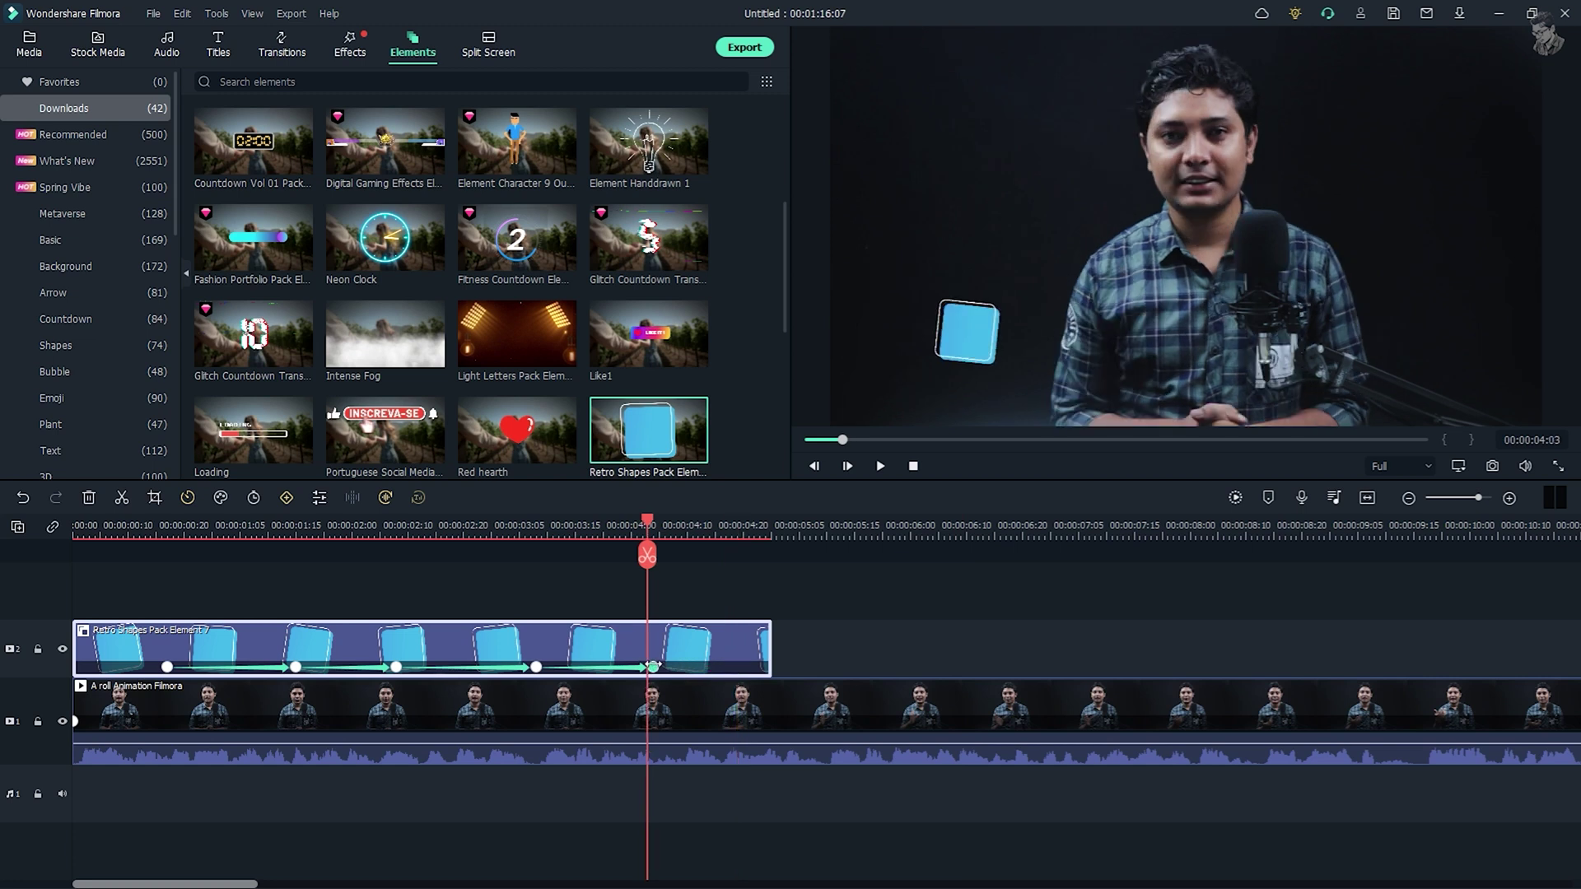
left_click_drag(647, 667, 768, 667)
Step: Play the last part of the shape's animation from 00:00:03:03 to the end of the shape clip
left_click(766, 512)
left_click_drag(768, 515, 510, 545)
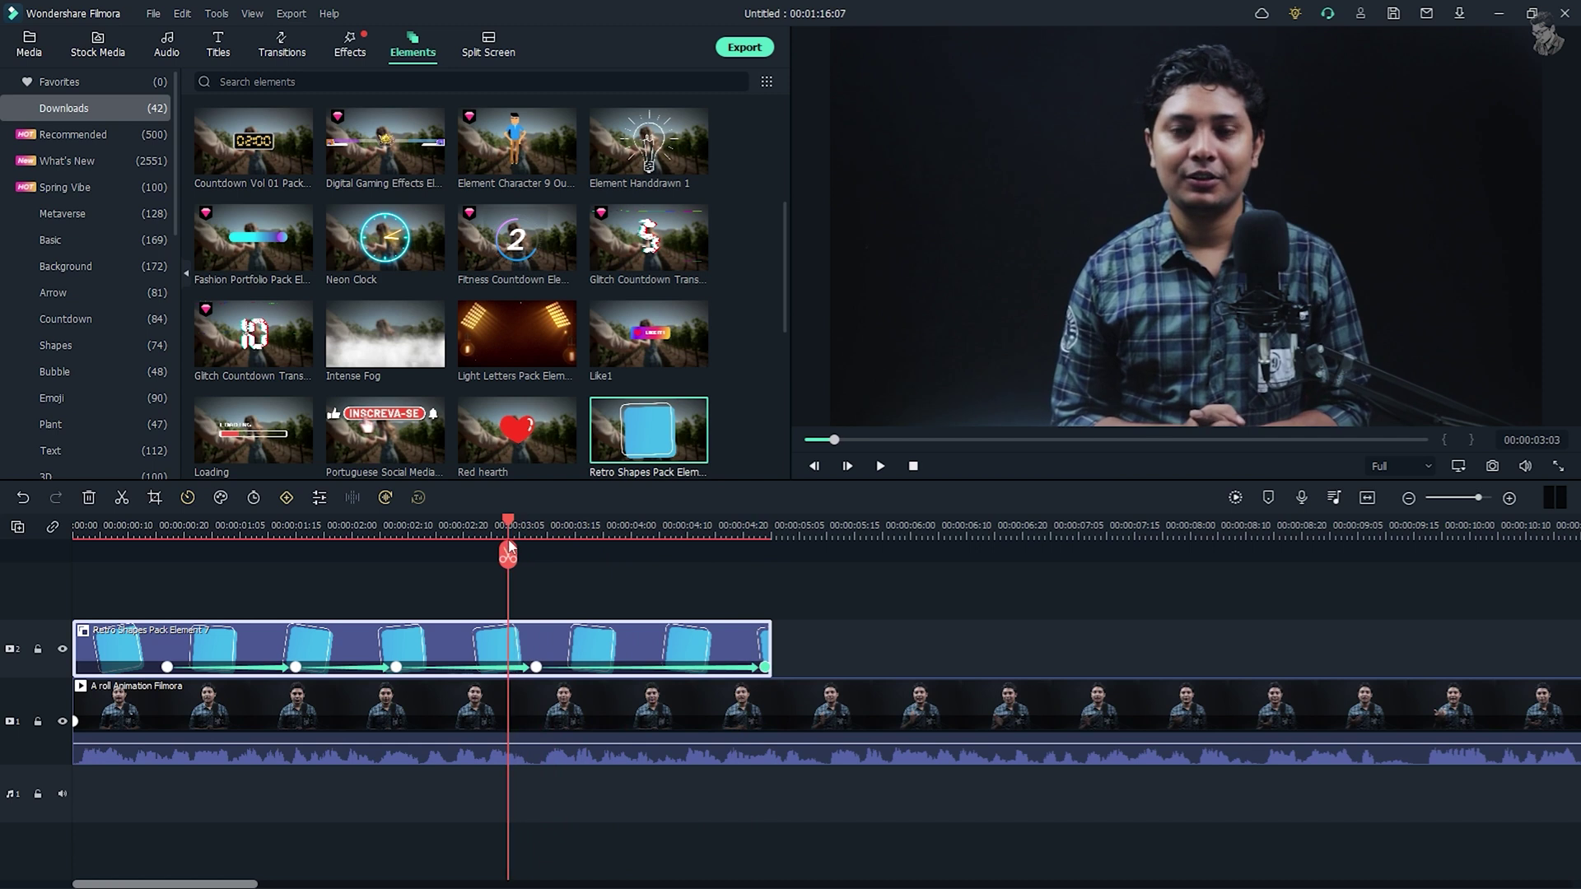
key("space")
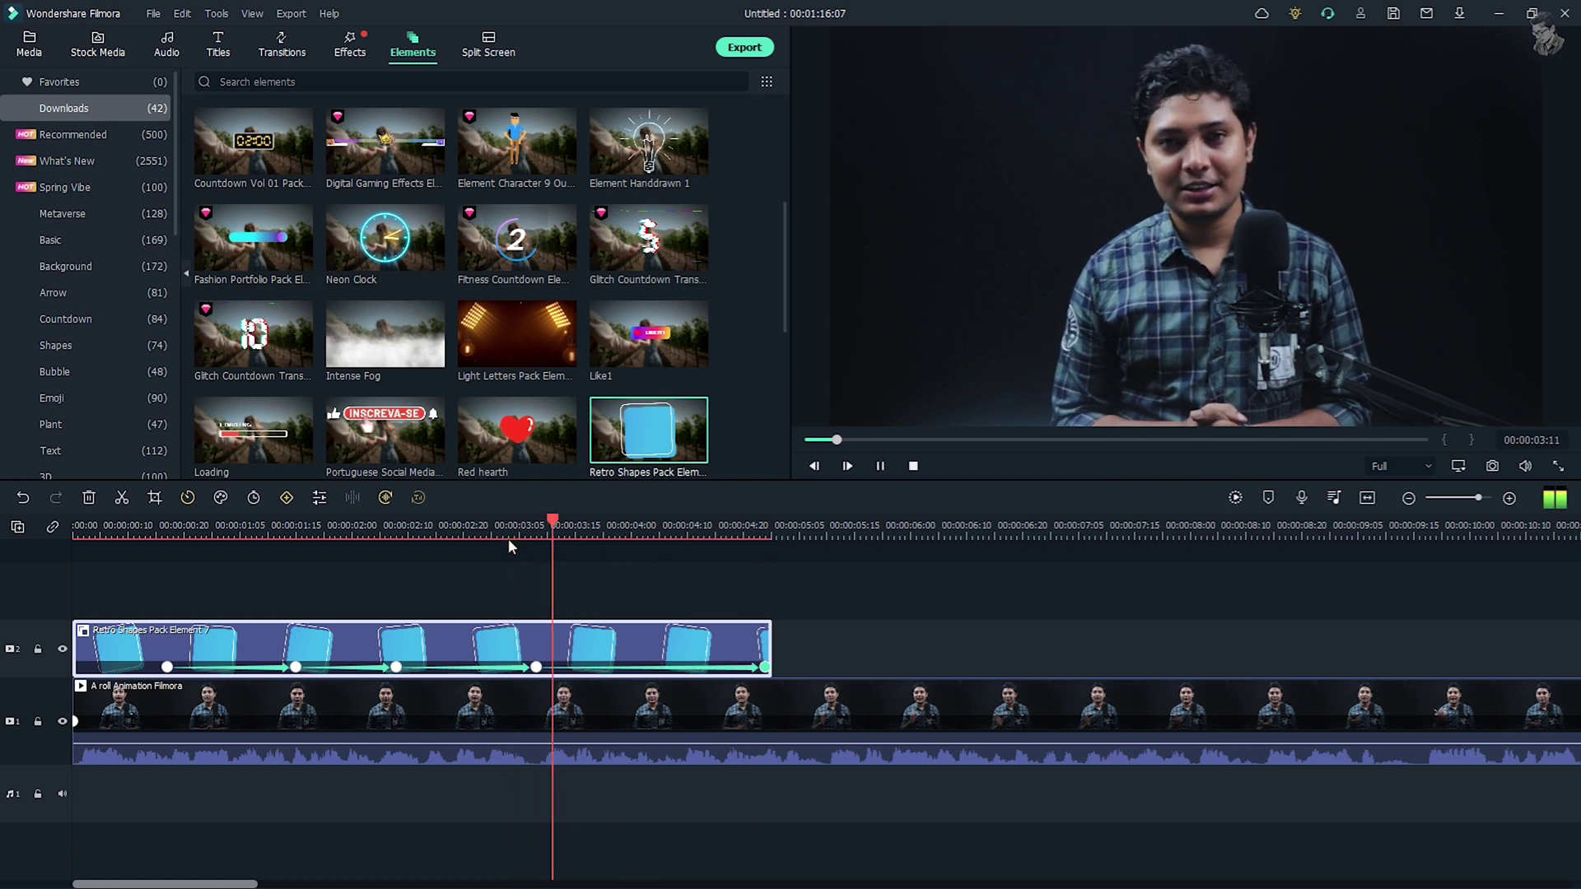
key("space")
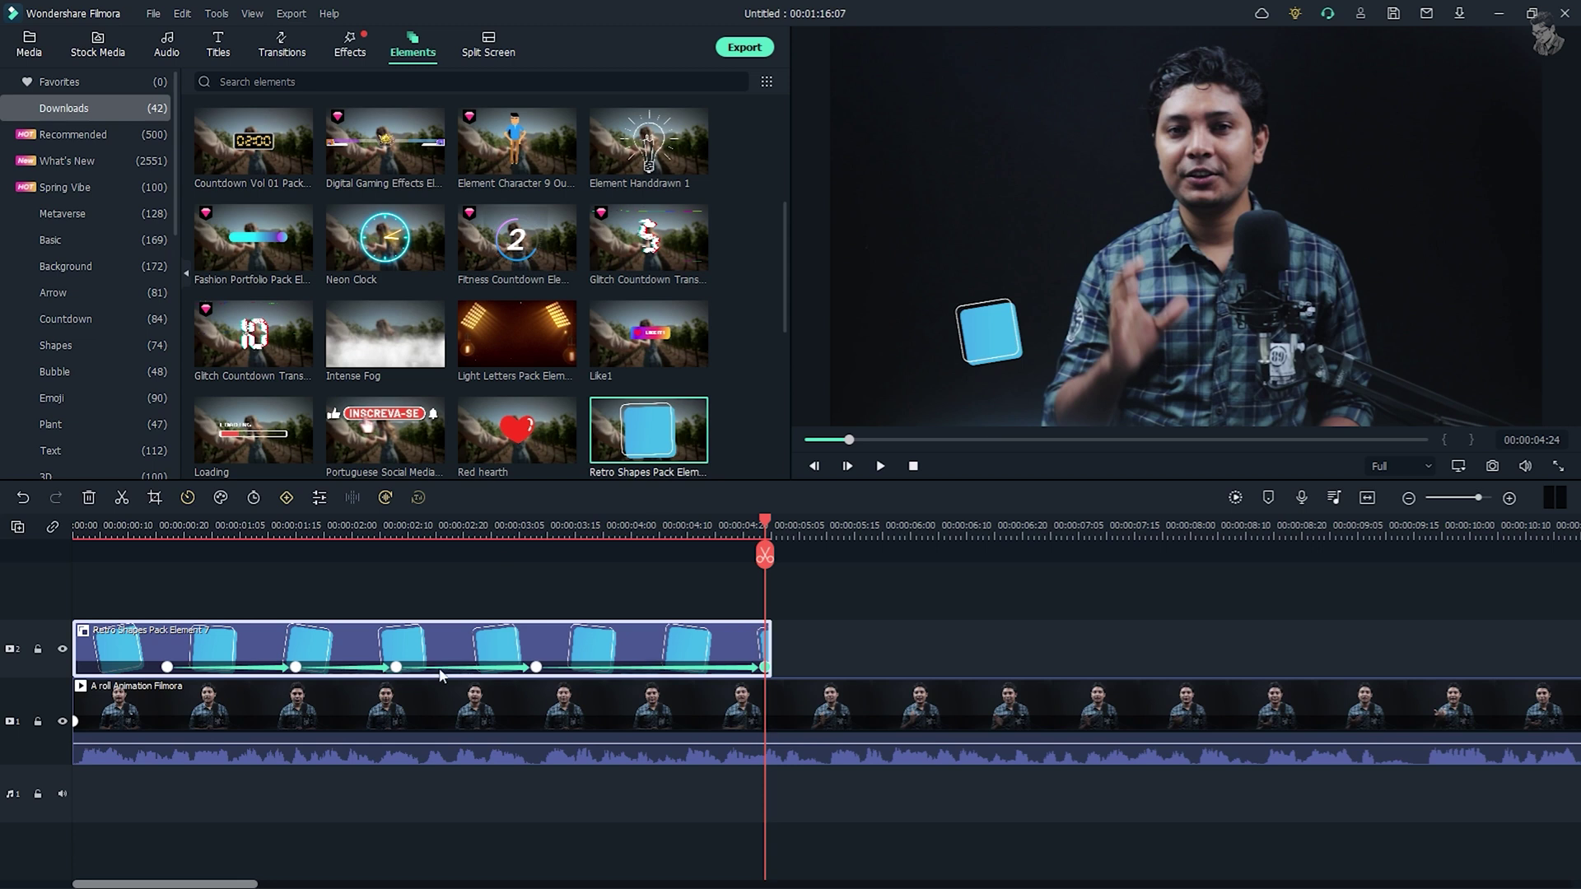
Step: Move the shape's keyframe at 00:00:03:08 closer to the one at 00:00:02:08 and preview the animation from 00:00:01:06
left_click(396, 667)
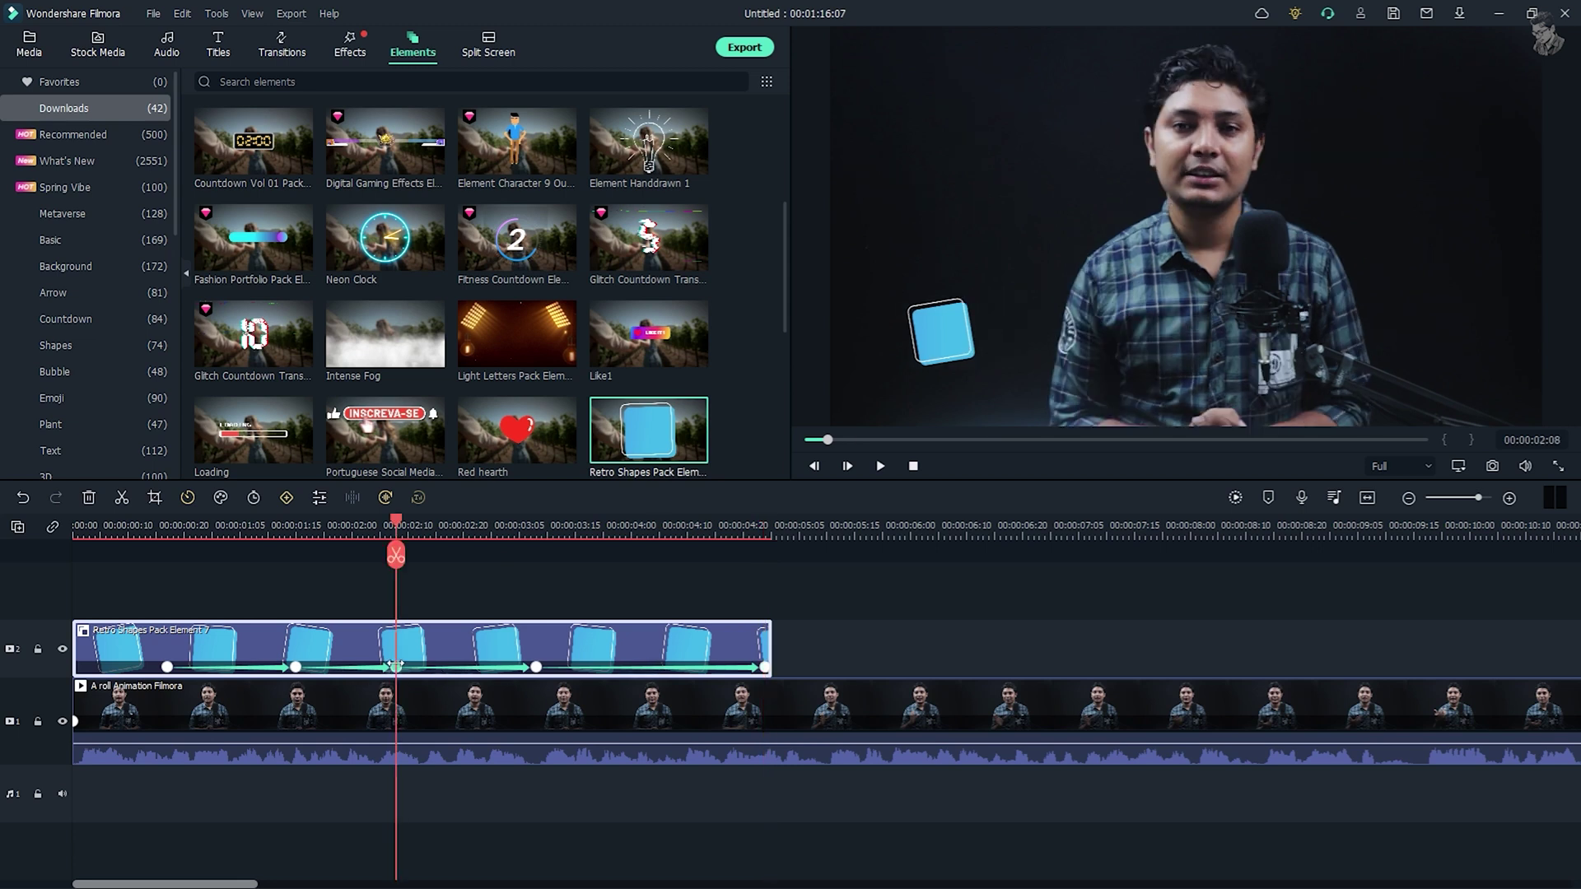
left_click_drag(536, 667, 453, 667)
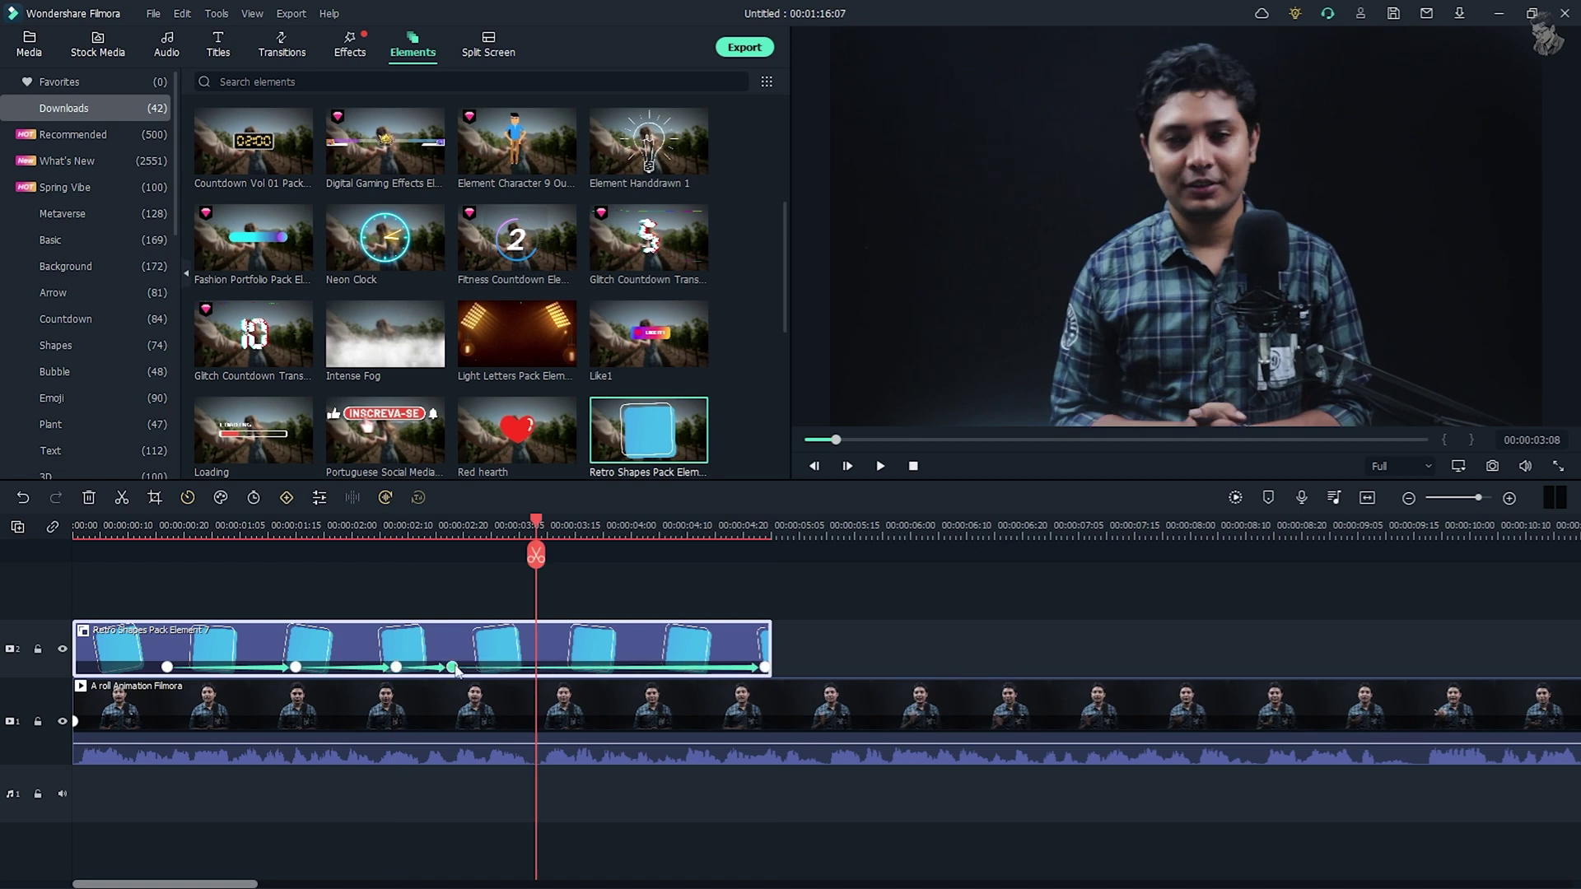
left_click_drag(418, 524, 212, 564)
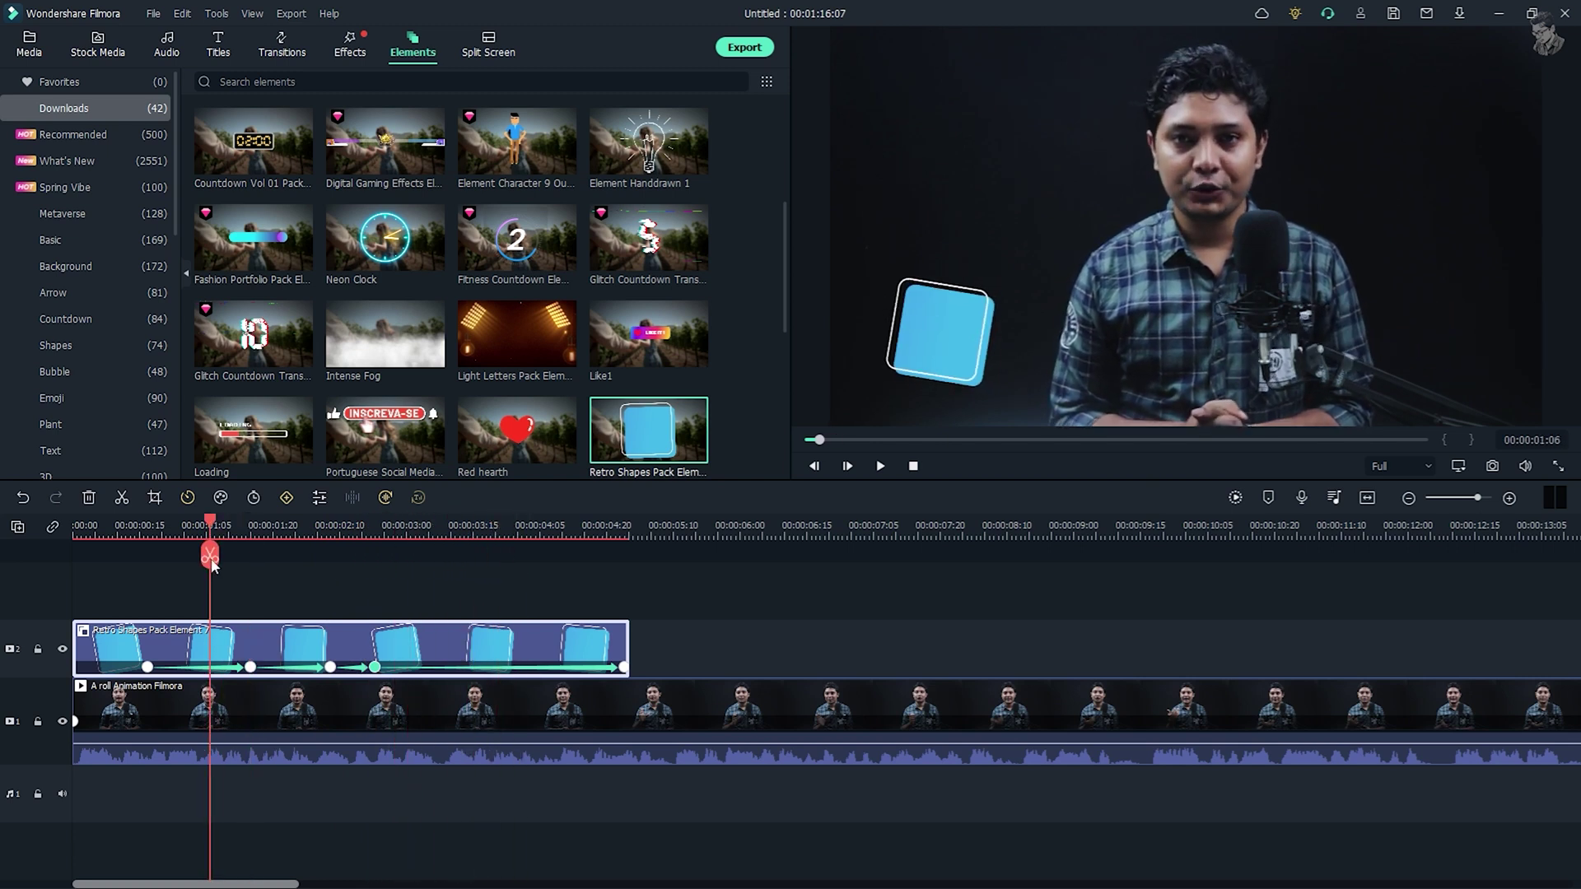
key("space")
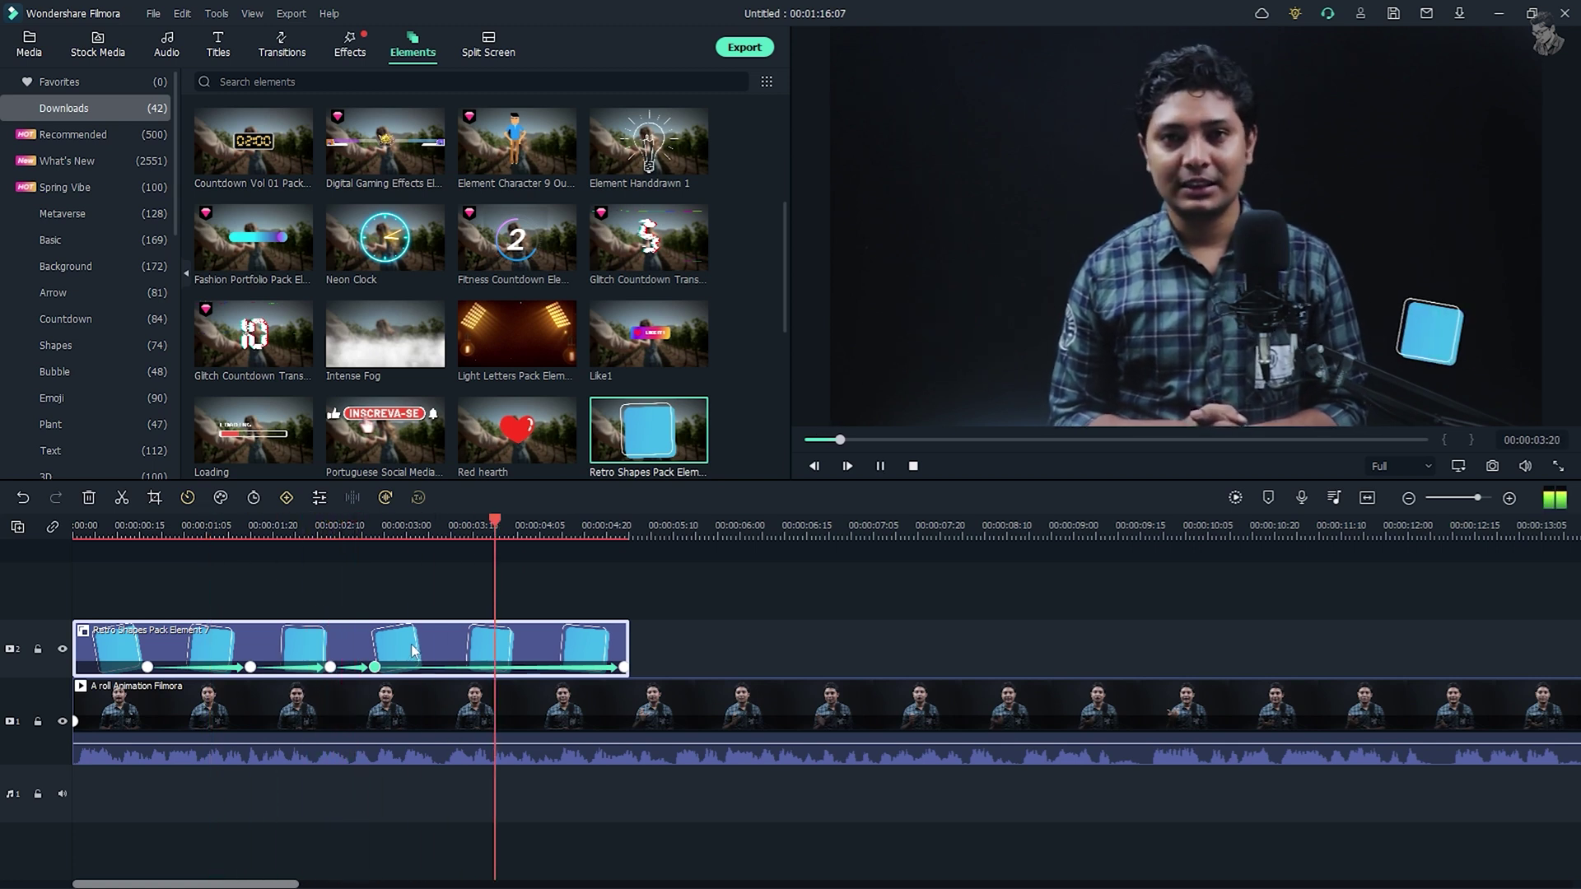
key("space")
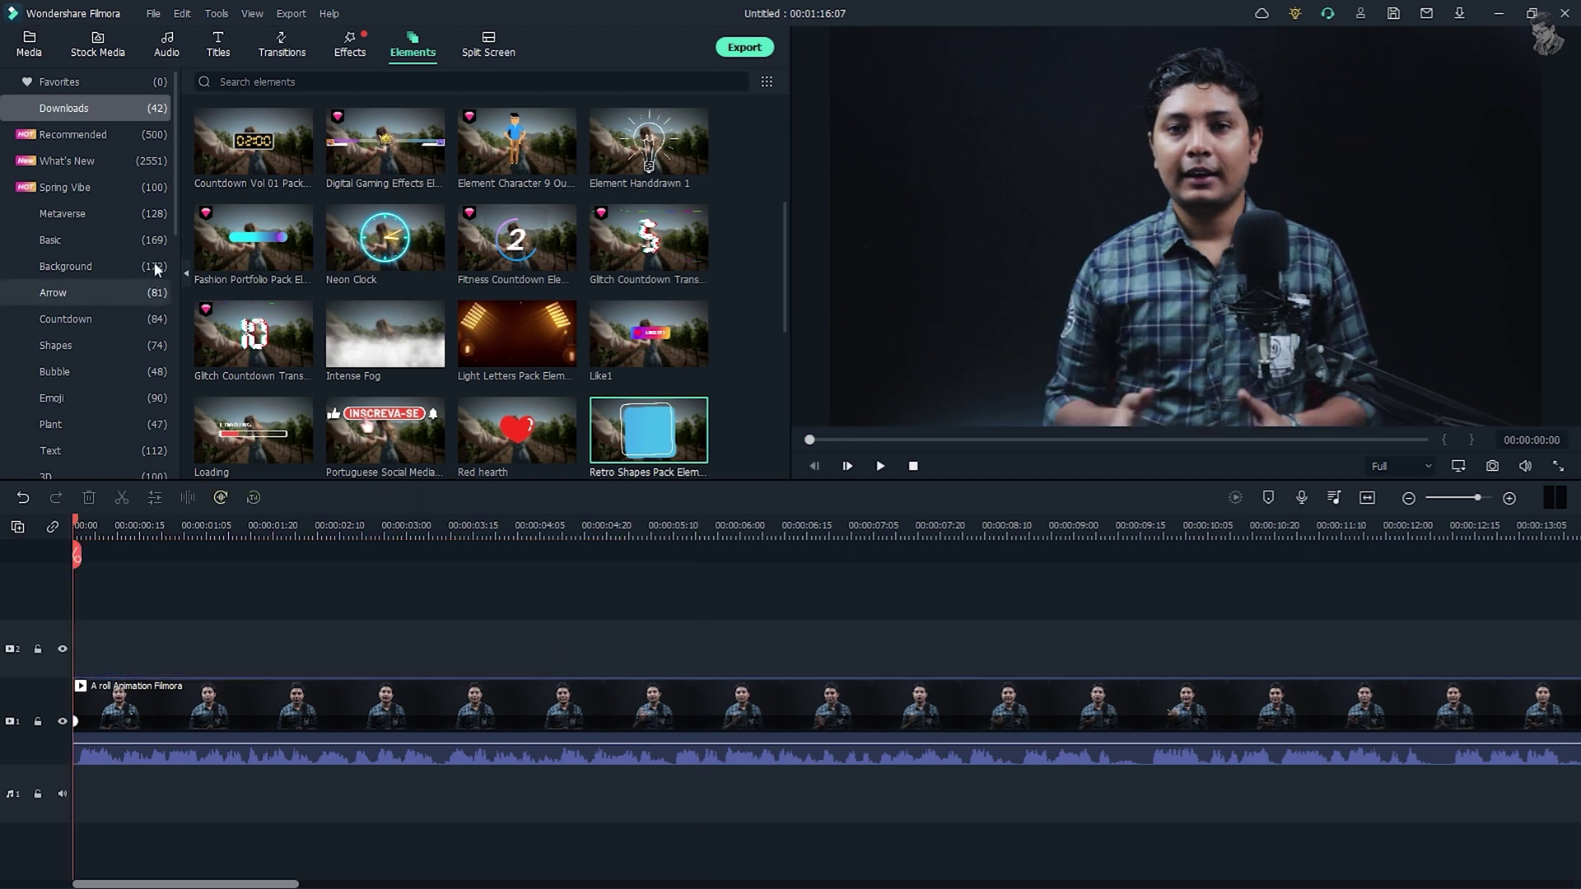
Step: Place the downloaded Art Title 07 above the clip at the start of the timeline and extend it to about 8 seconds
left_click(24, 50)
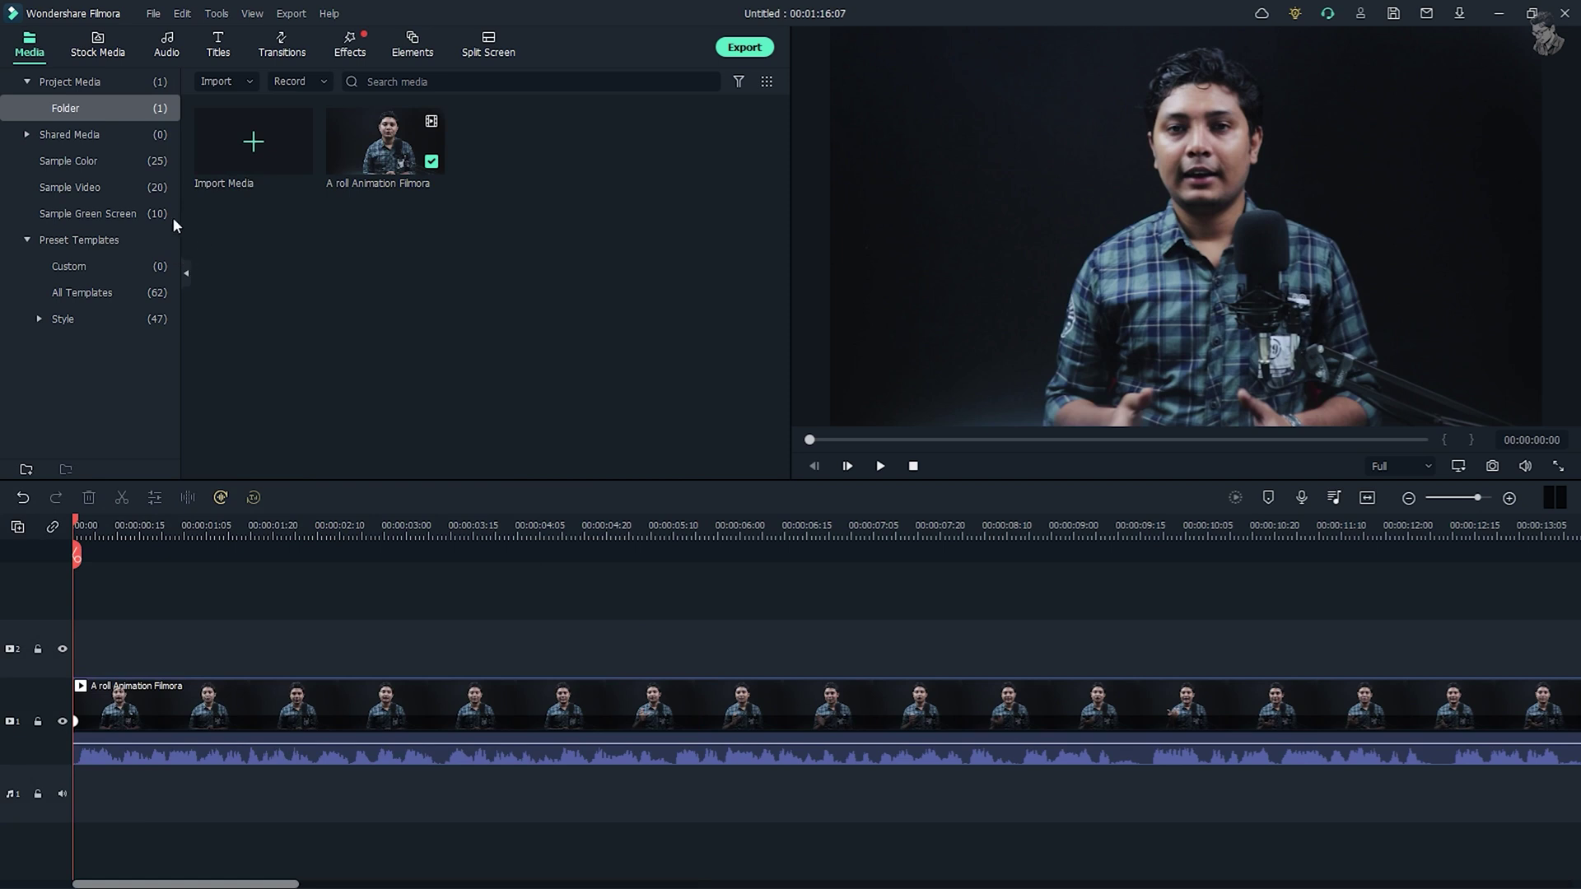
left_click(218, 46)
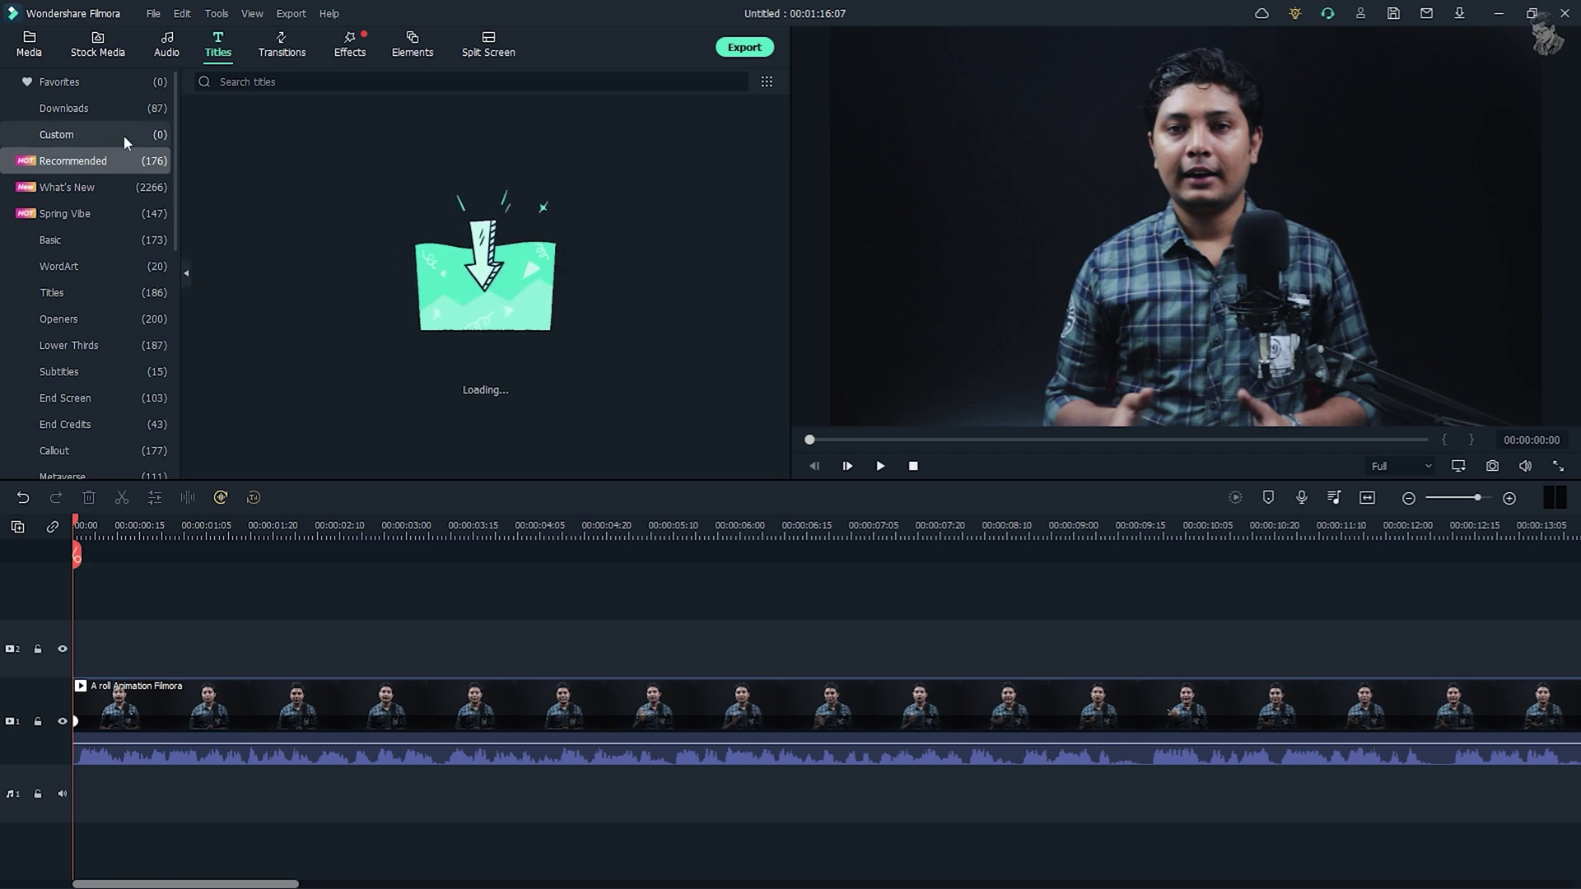
left_click(102, 86)
left_click(107, 105)
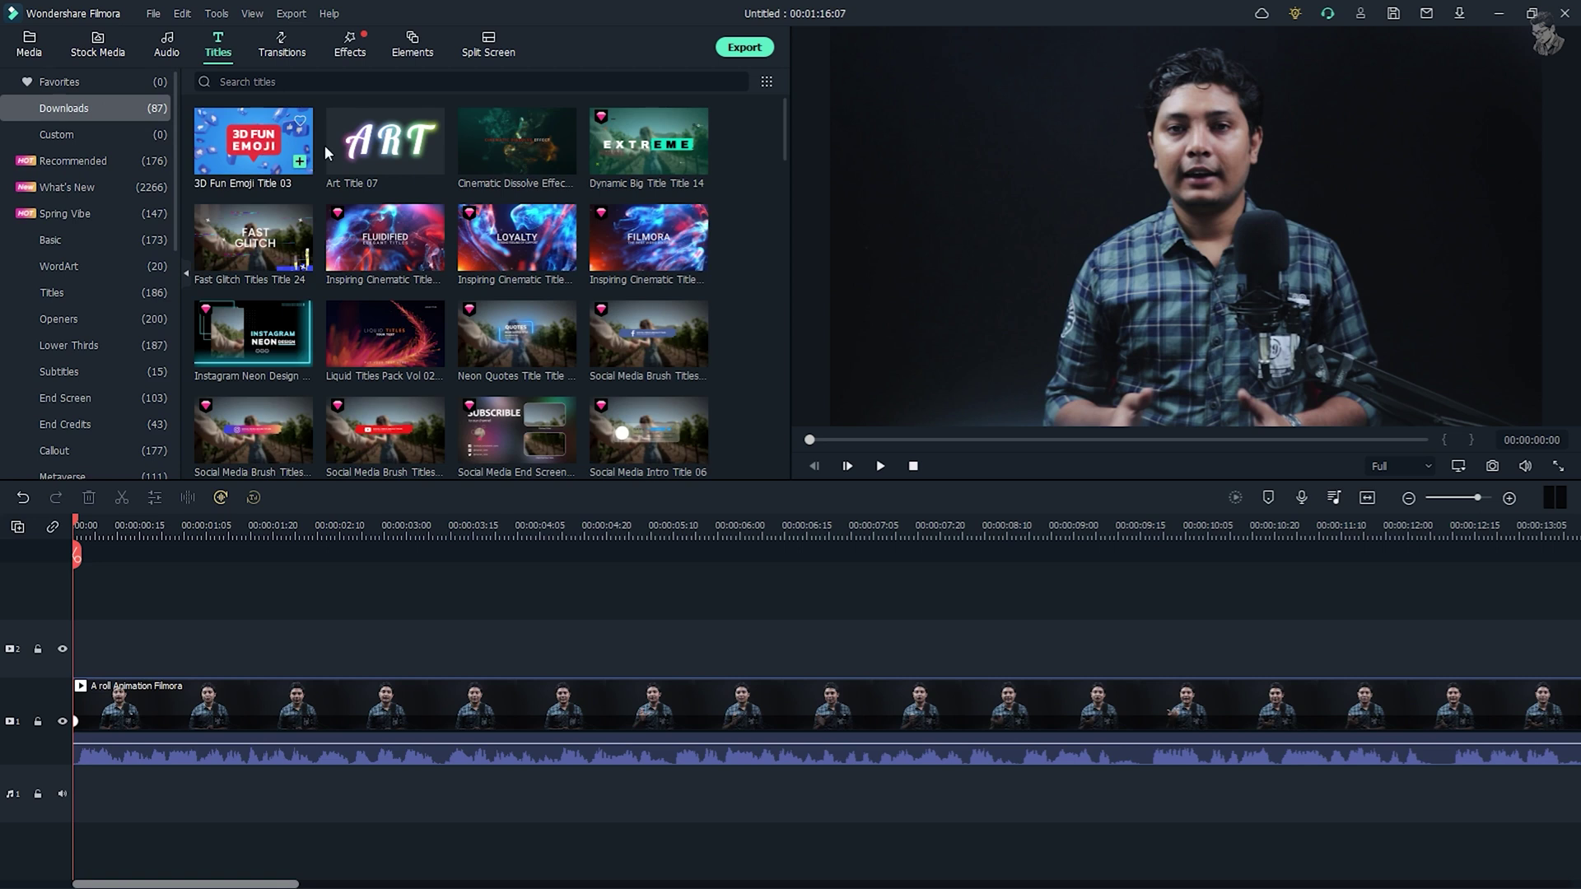
scroll(325, 145, "down", 5)
scroll(560, 392, "down", 3)
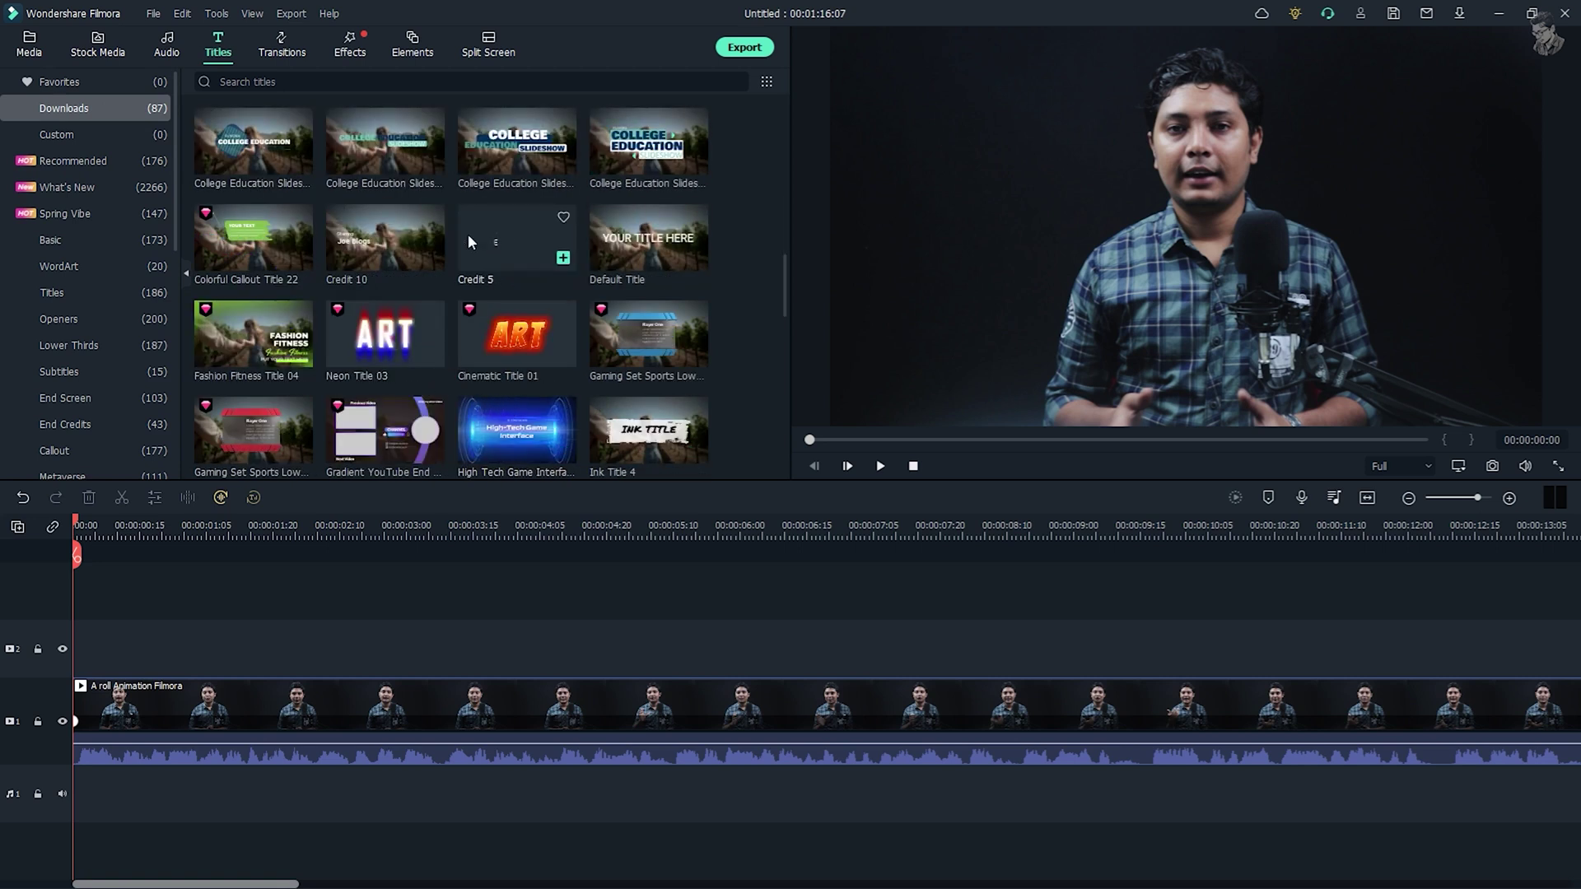
scroll(576, 288, "up", 6)
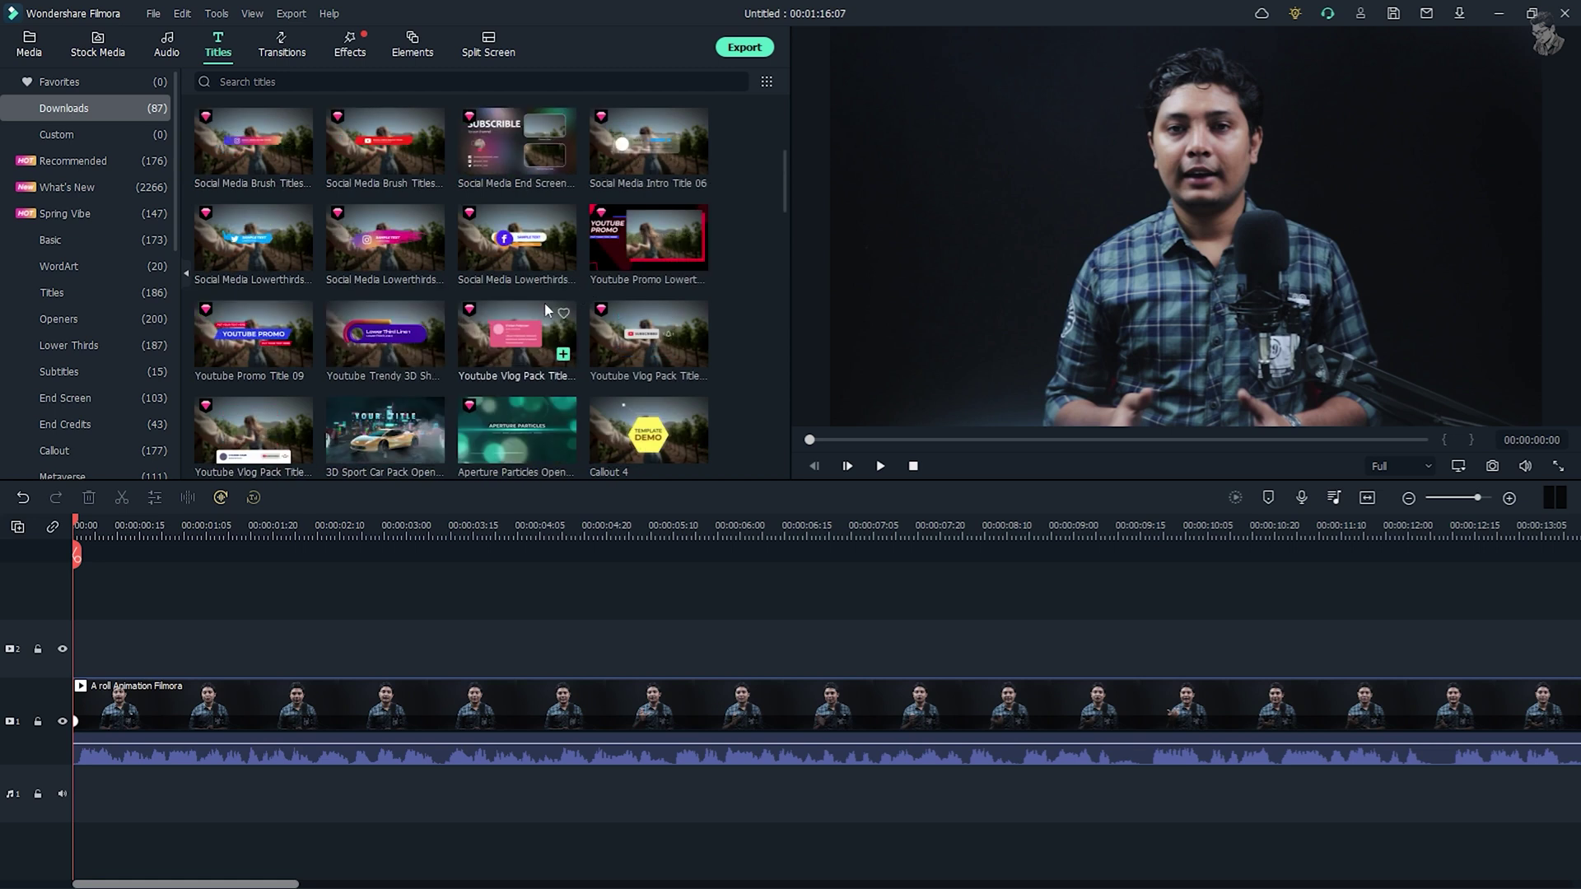
scroll(456, 284, "up", 3)
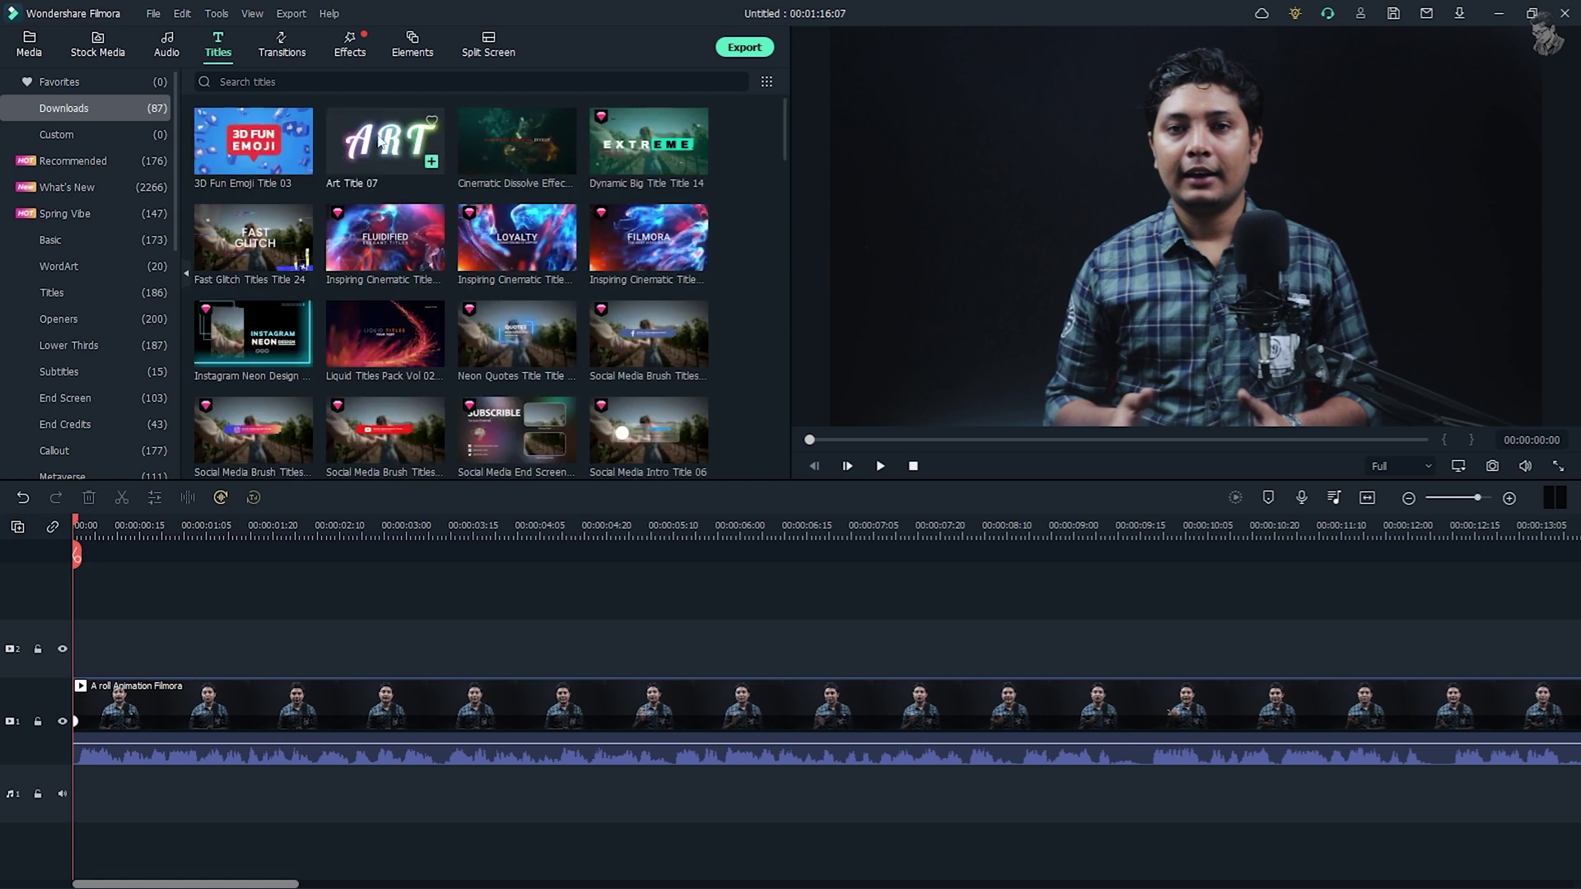
left_click_drag(381, 143, 74, 654)
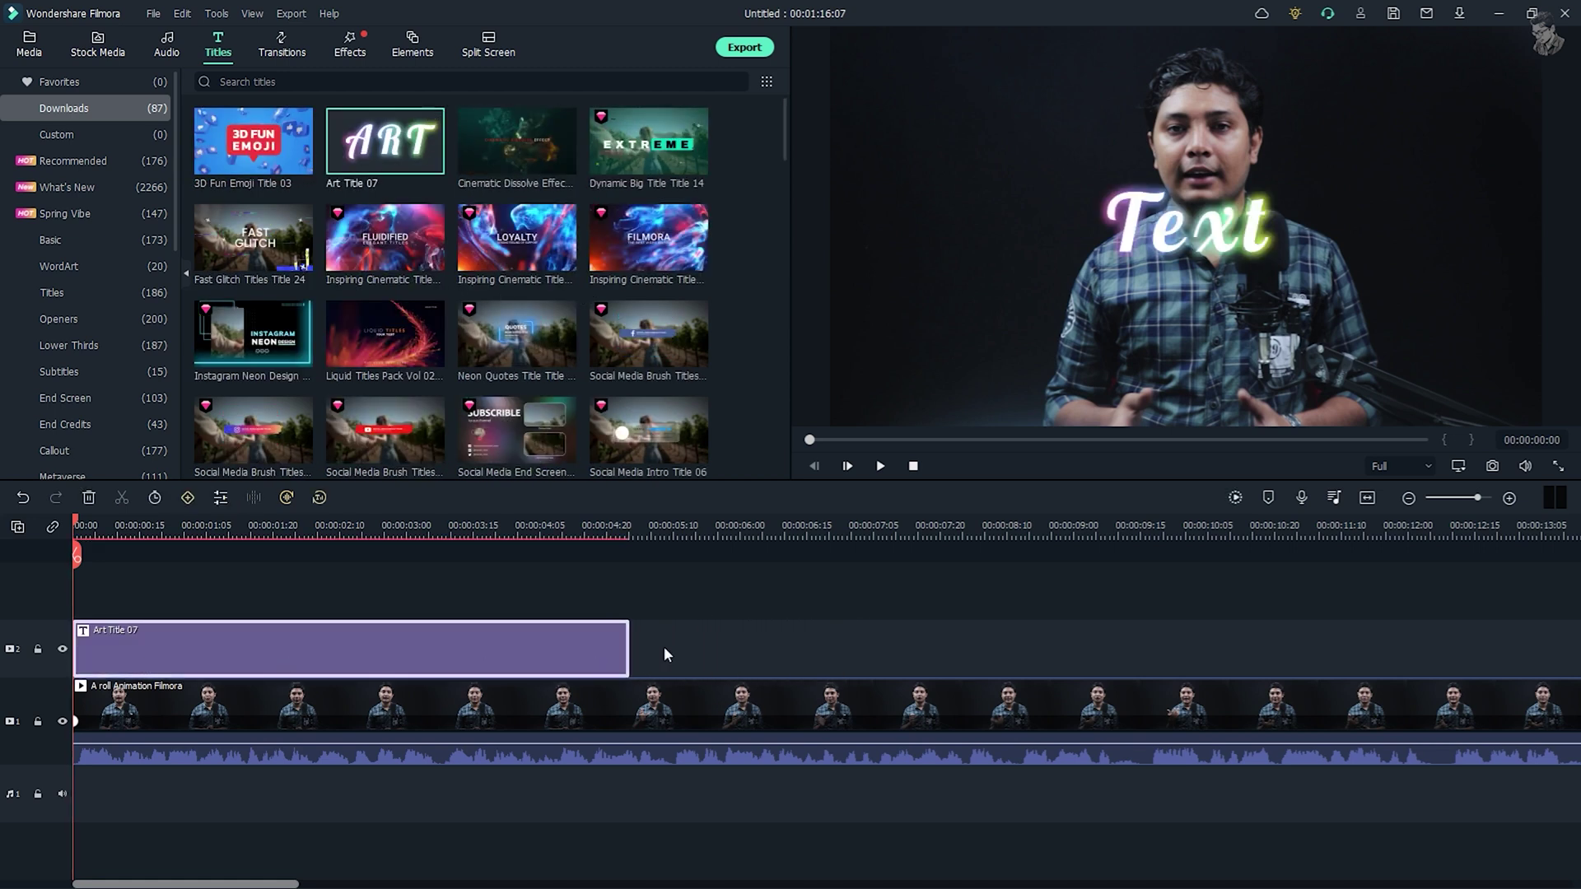
left_click_drag(628, 638, 989, 643)
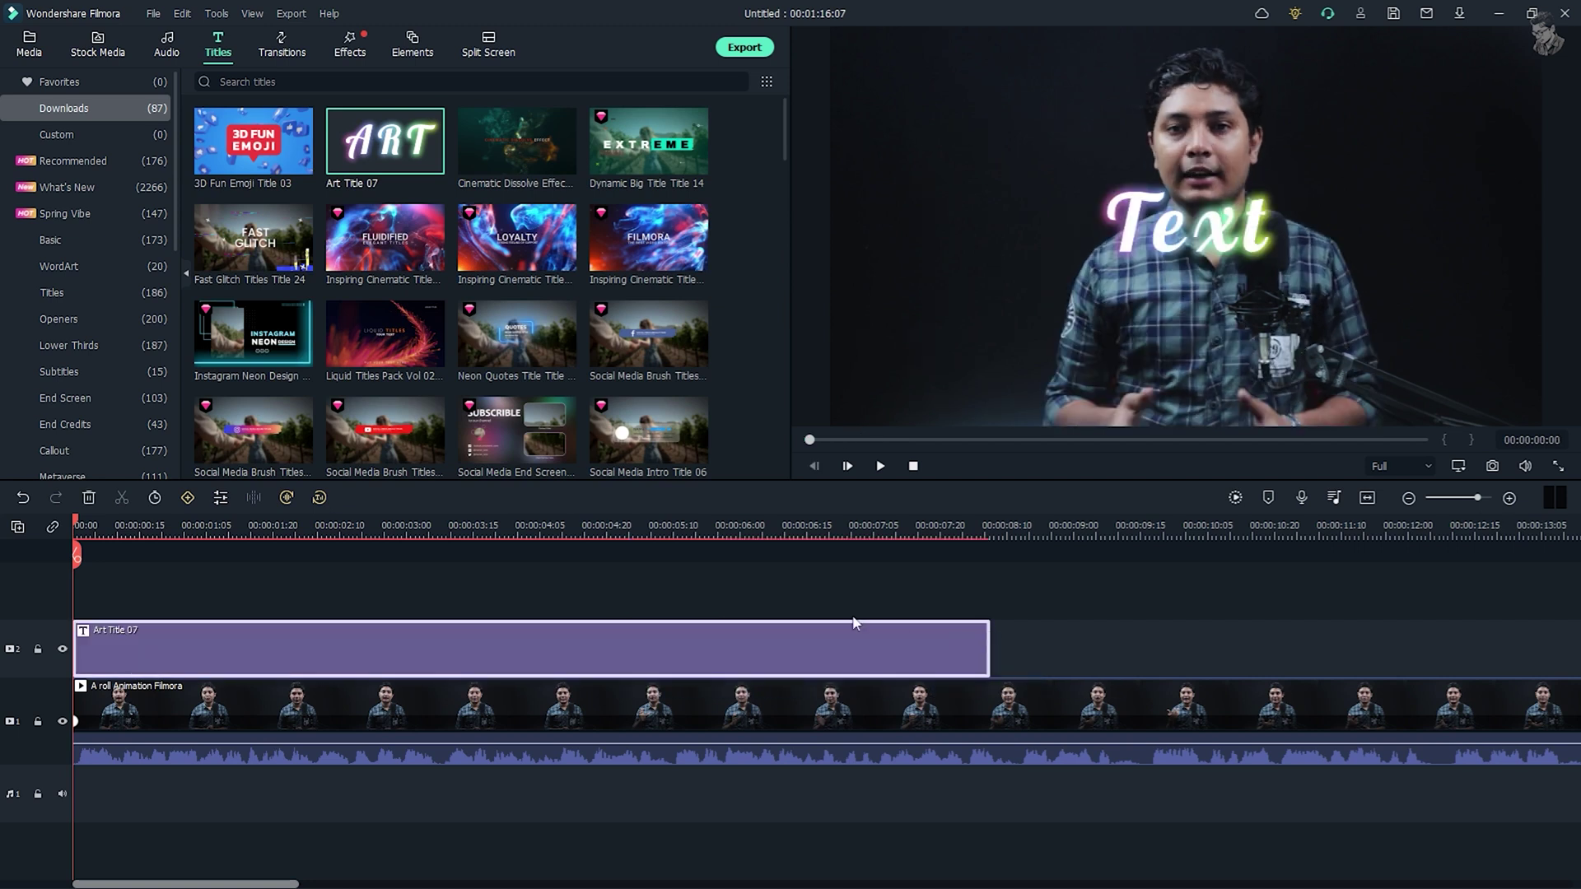
Step: Move the title text from the middle of the video frame to its lower-left area, beside the speaker
left_click(1224, 221)
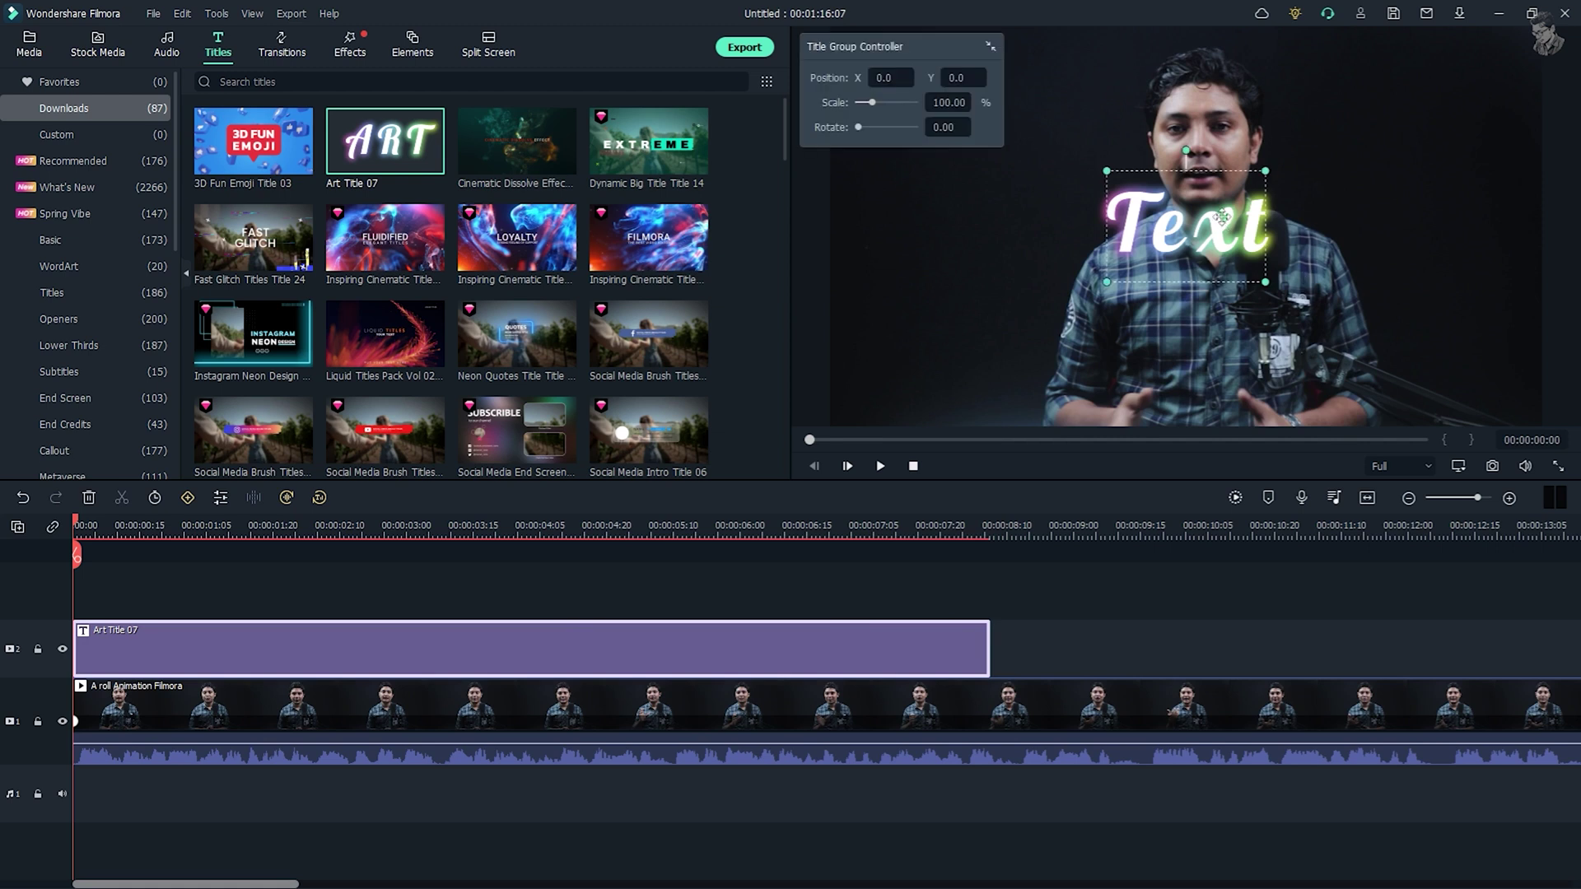
left_click_drag(1249, 189, 942, 343)
double_click(942, 343)
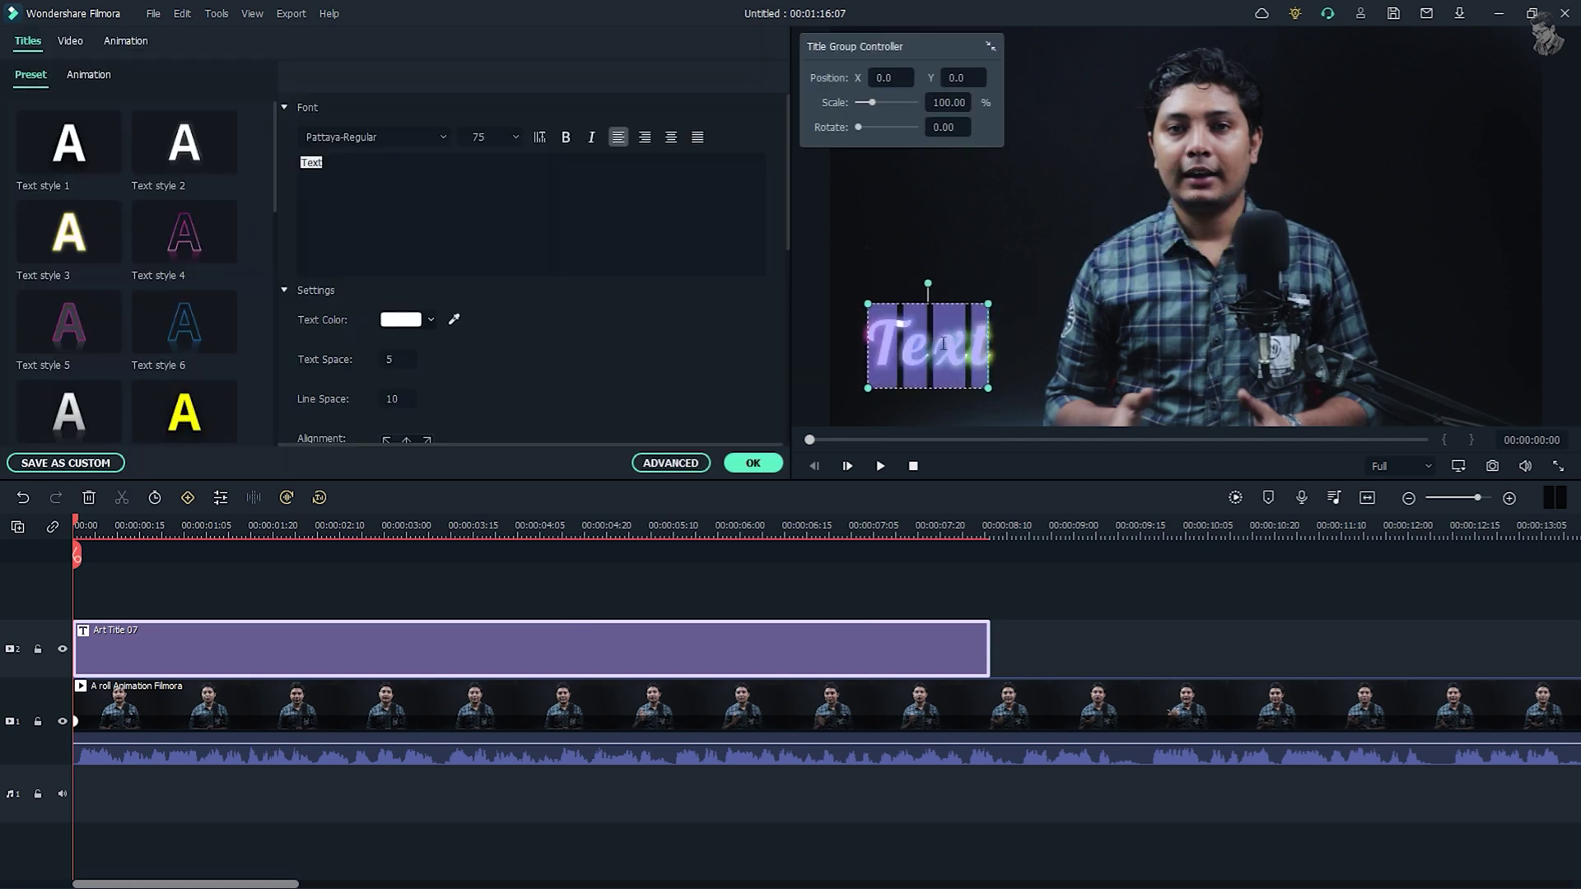
left_click(943, 343)
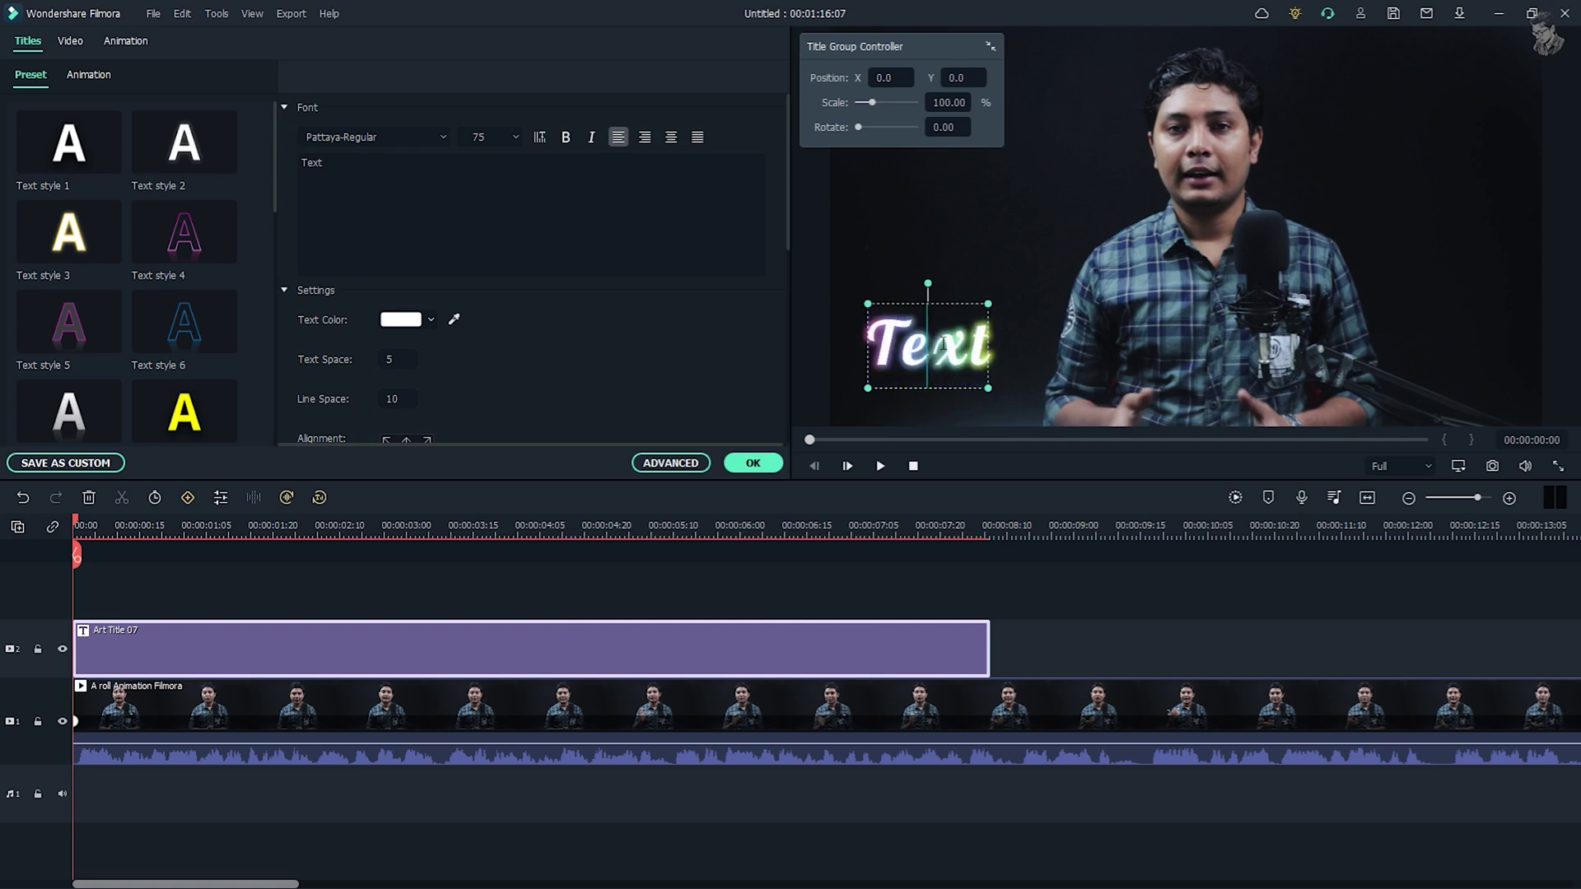
left_click(1024, 642)
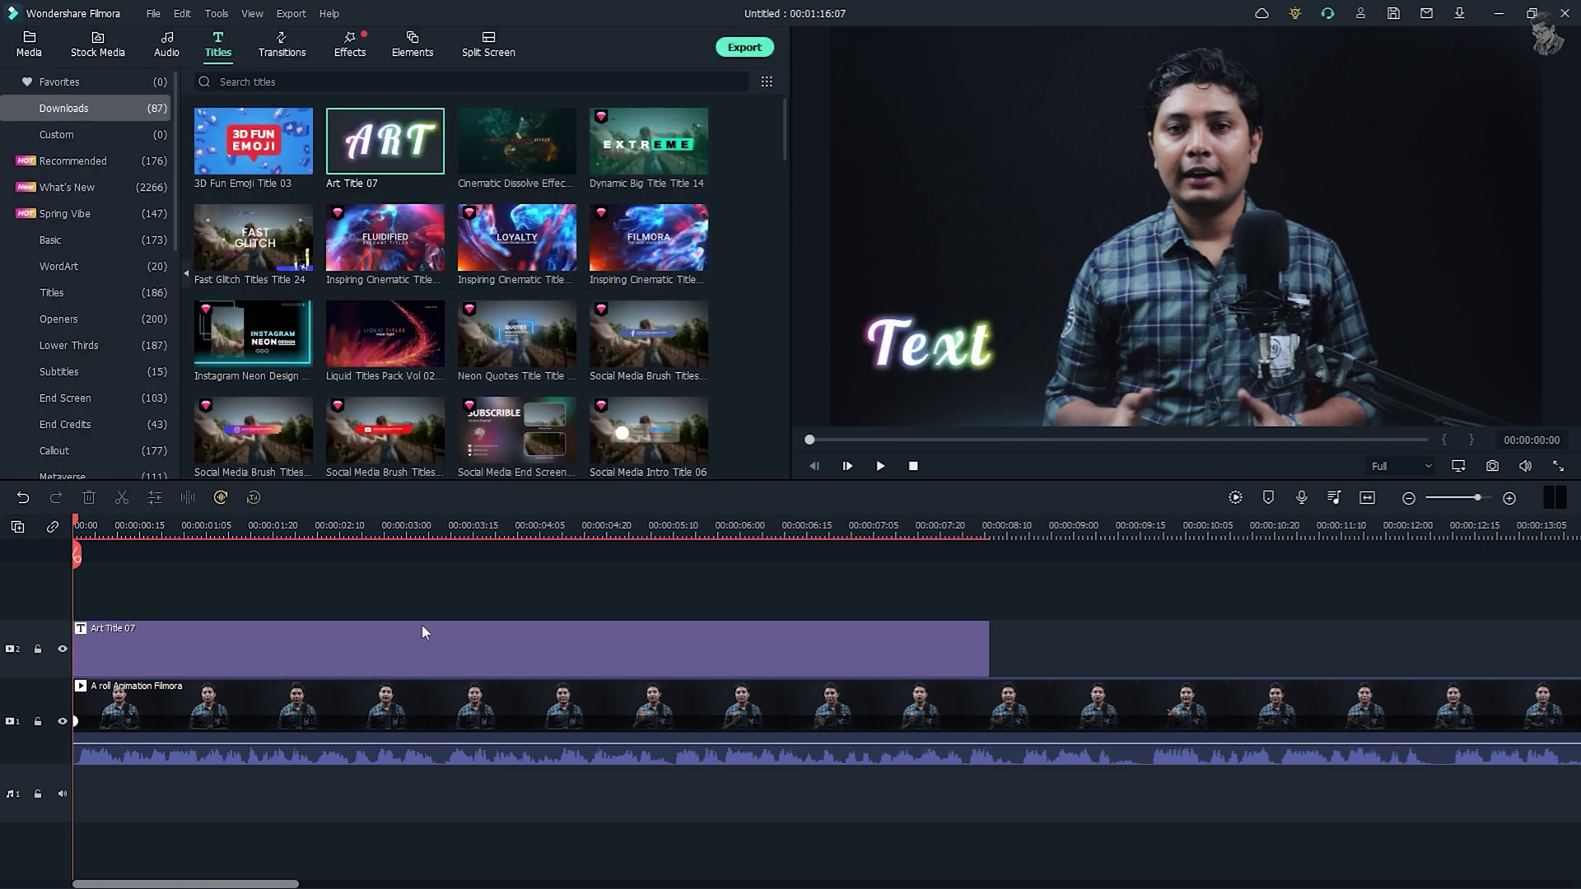
Step: Add custom keyframes to the title: one at the start, scale 107% shortly after it, and scale 91% at 00:00:01:04
double_click(205, 639)
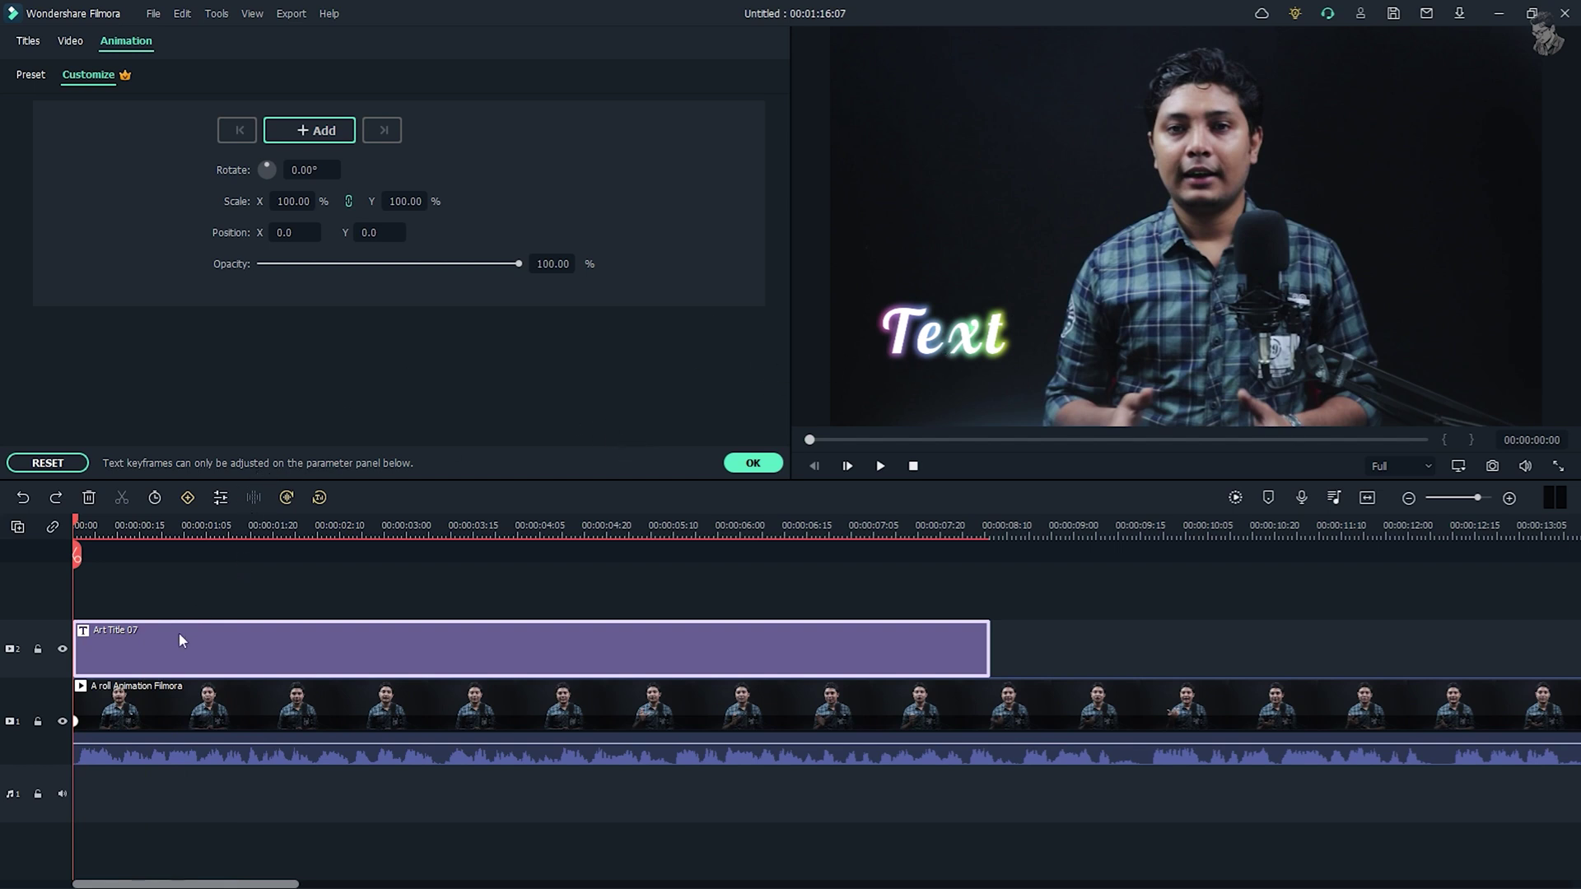
left_click(309, 130)
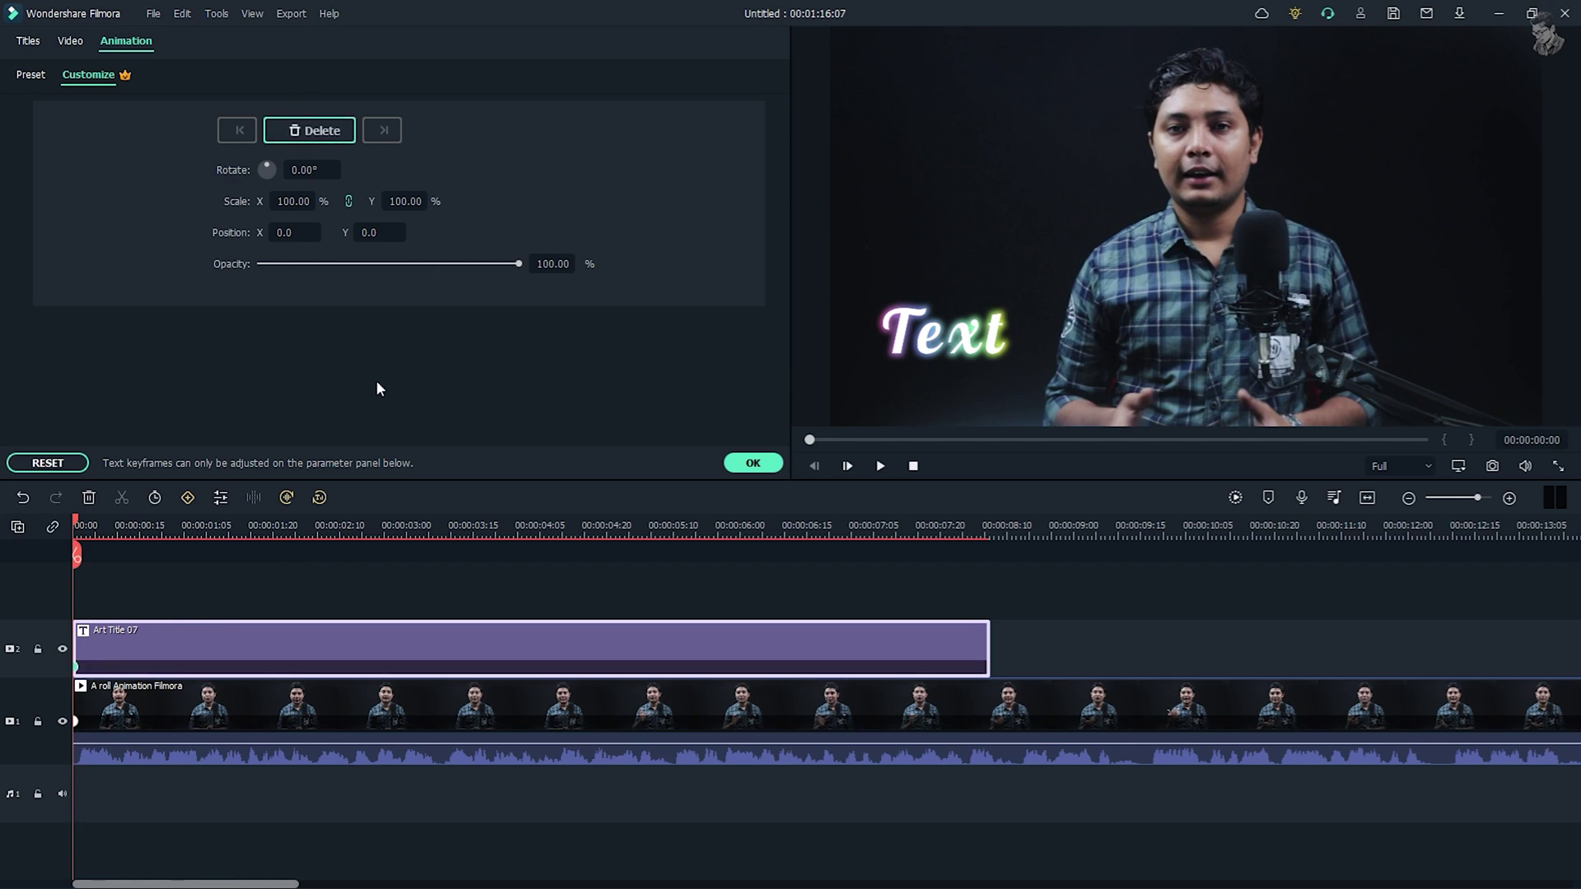
left_click_drag(75, 523, 121, 534)
left_click_drag(276, 203, 288, 203)
left_click_drag(126, 517, 200, 526)
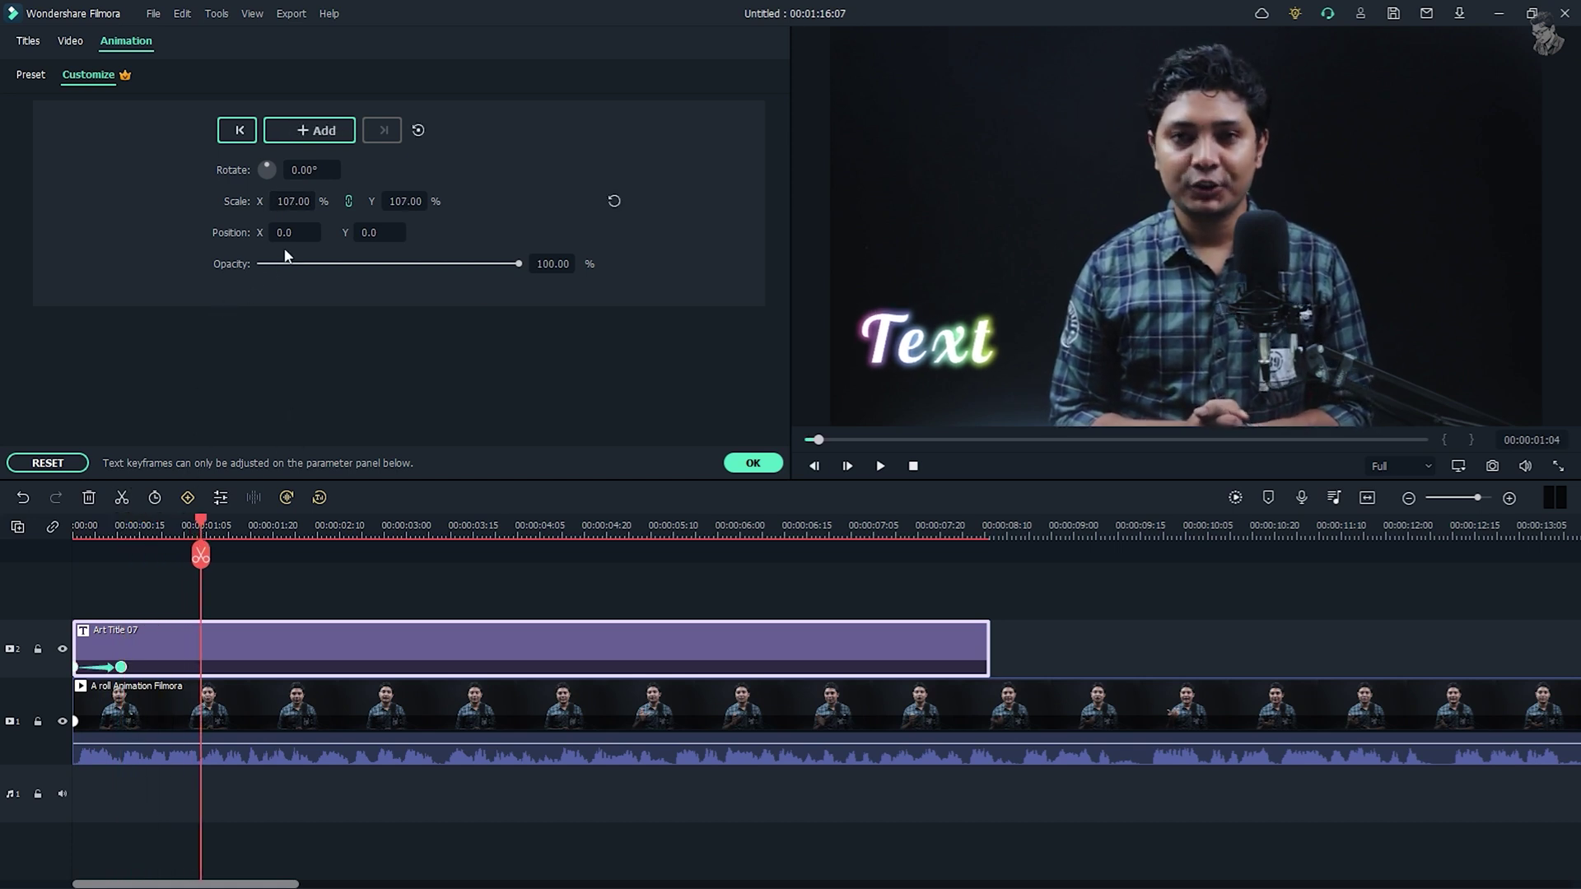
left_click_drag(313, 208, 286, 208)
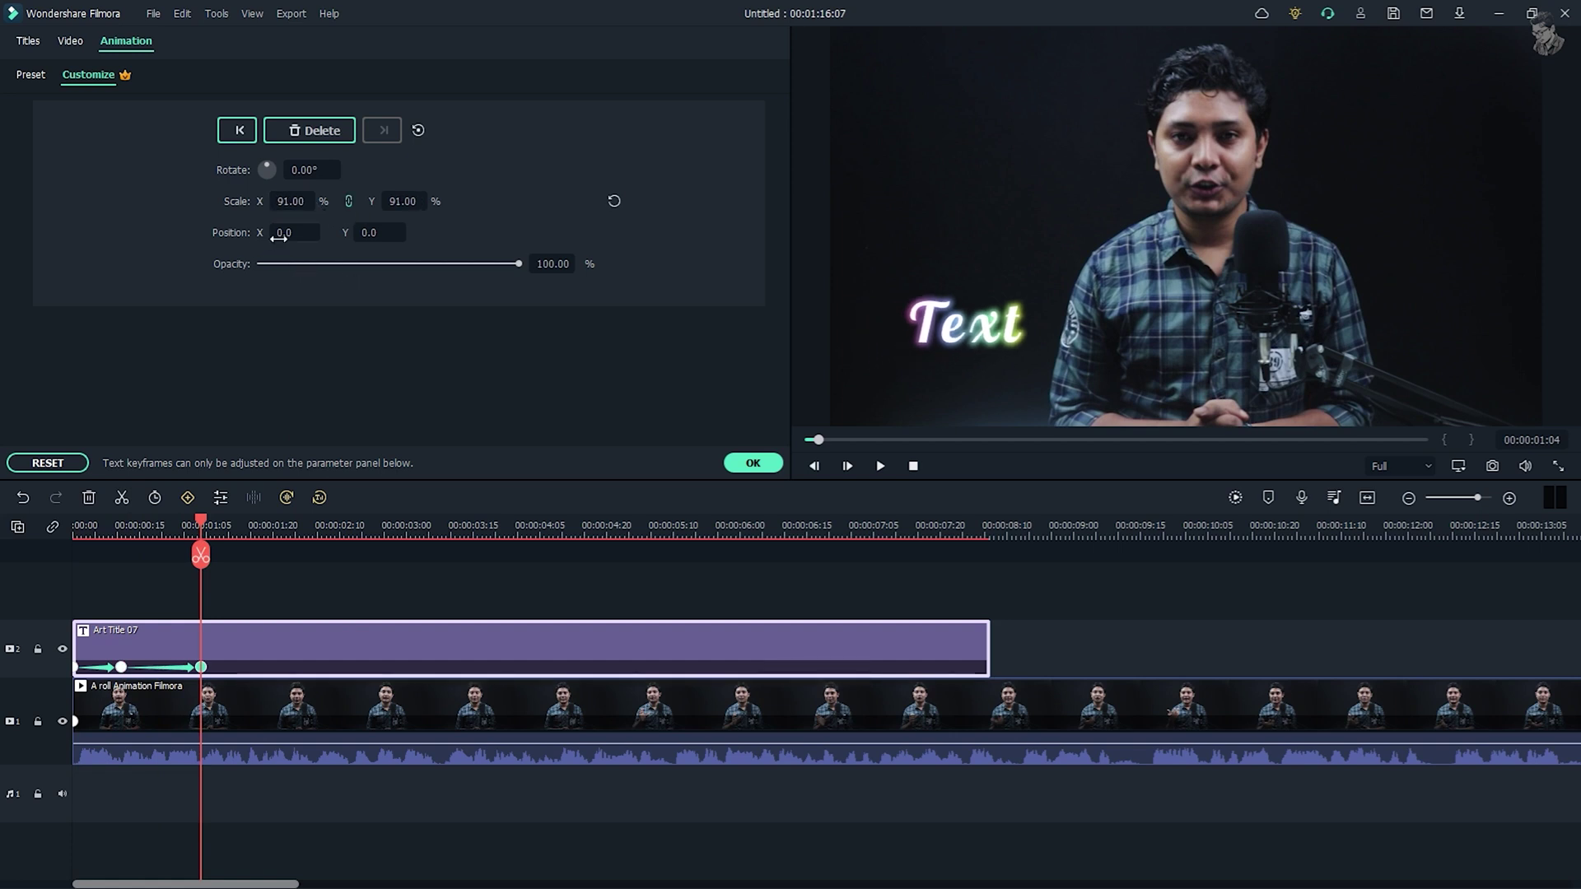
Step: Add a position keyframe to the title at 00:00:01:17 with X -35 and Y 271
left_click_drag(207, 520, 272, 527)
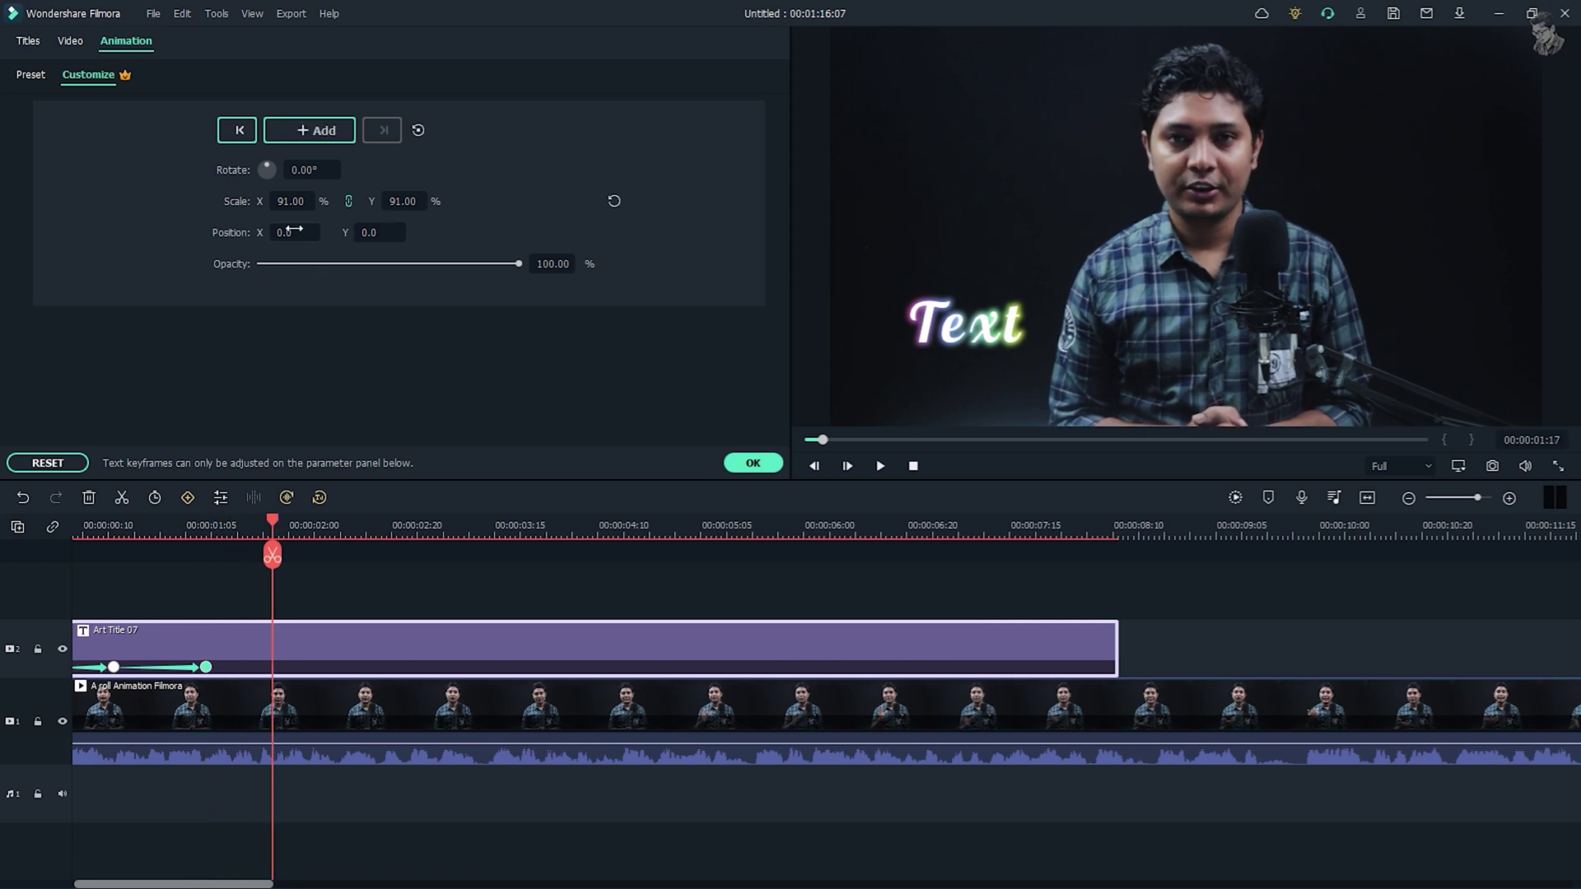
left_click_drag(292, 236, 264, 235)
left_click_drag(378, 233, 601, 234)
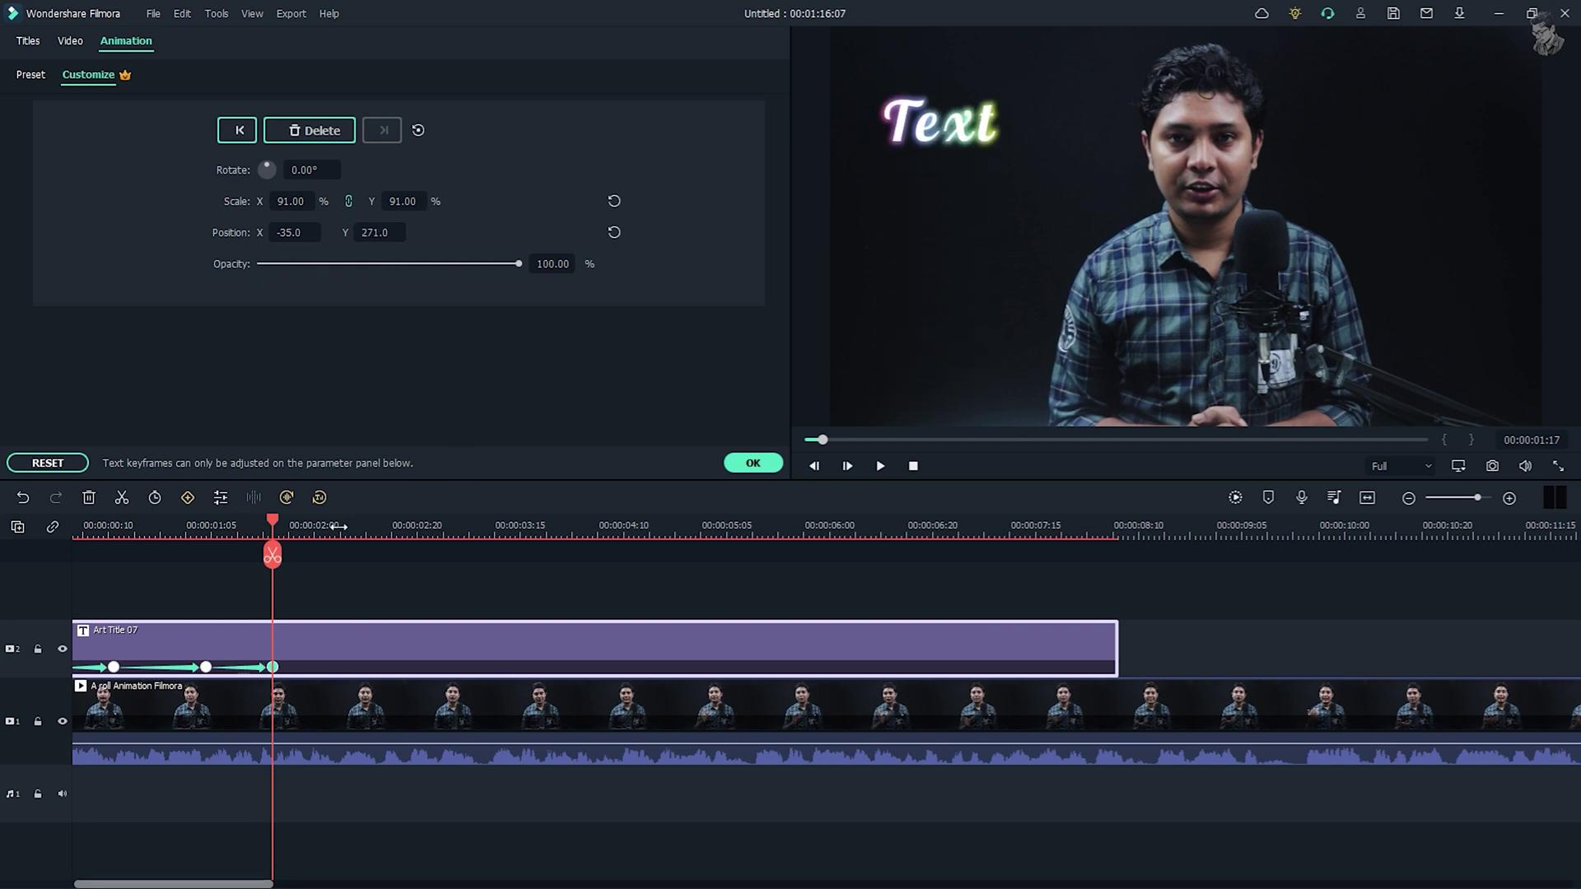
Step: Add opacity keyframes to the title: about 31% at 00:00:03:20, 100% at 00:00:05:11, and a fade-out near the clip's end
left_click_drag(274, 517, 548, 544)
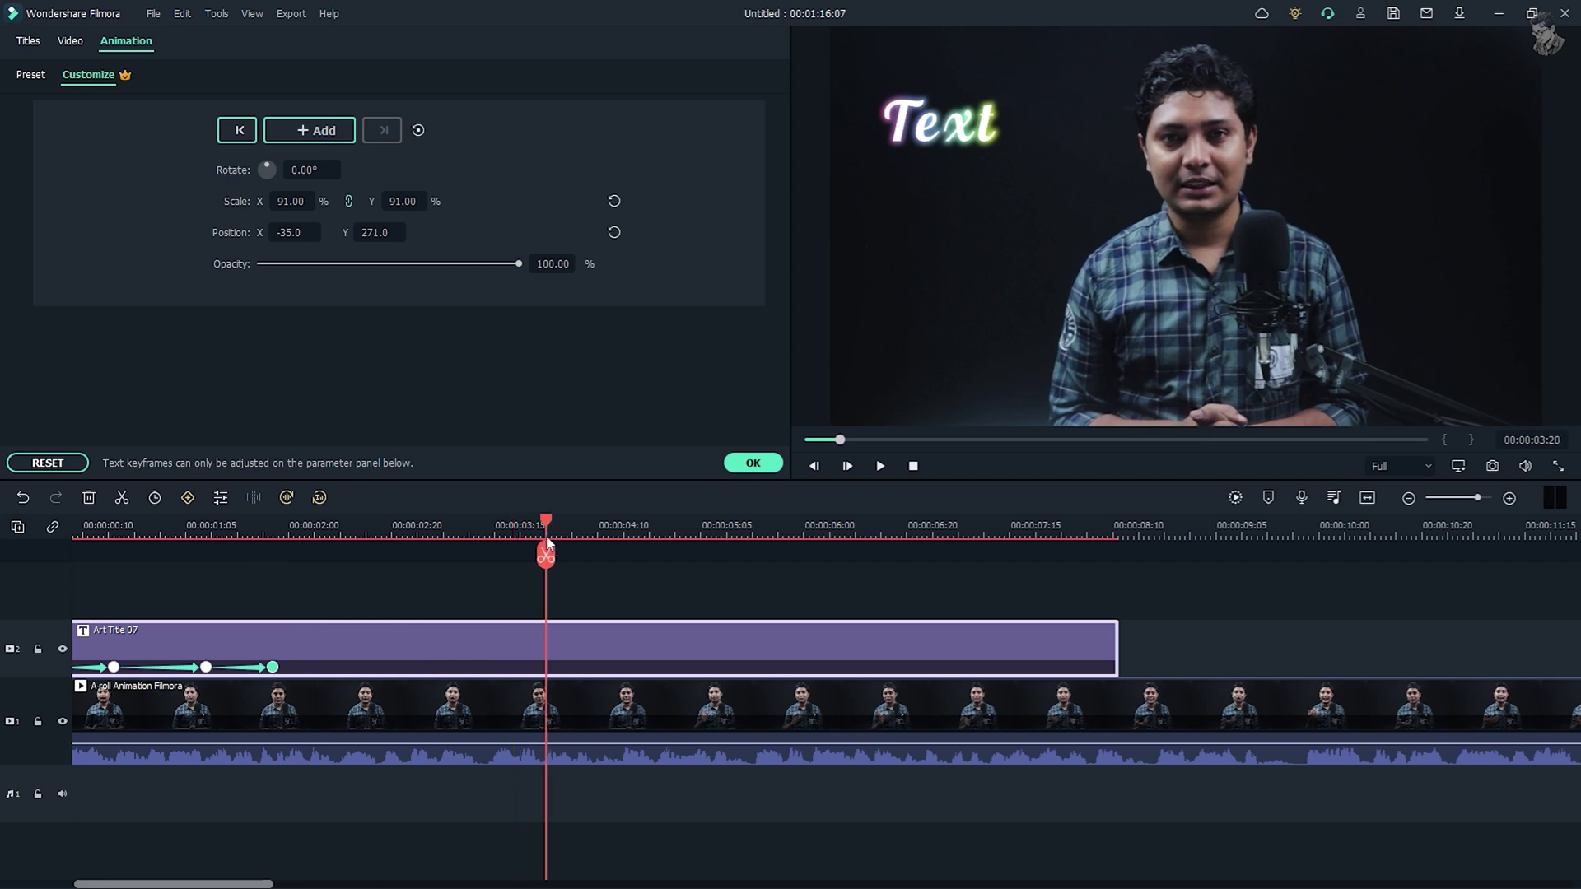
left_click_drag(522, 268, 343, 281)
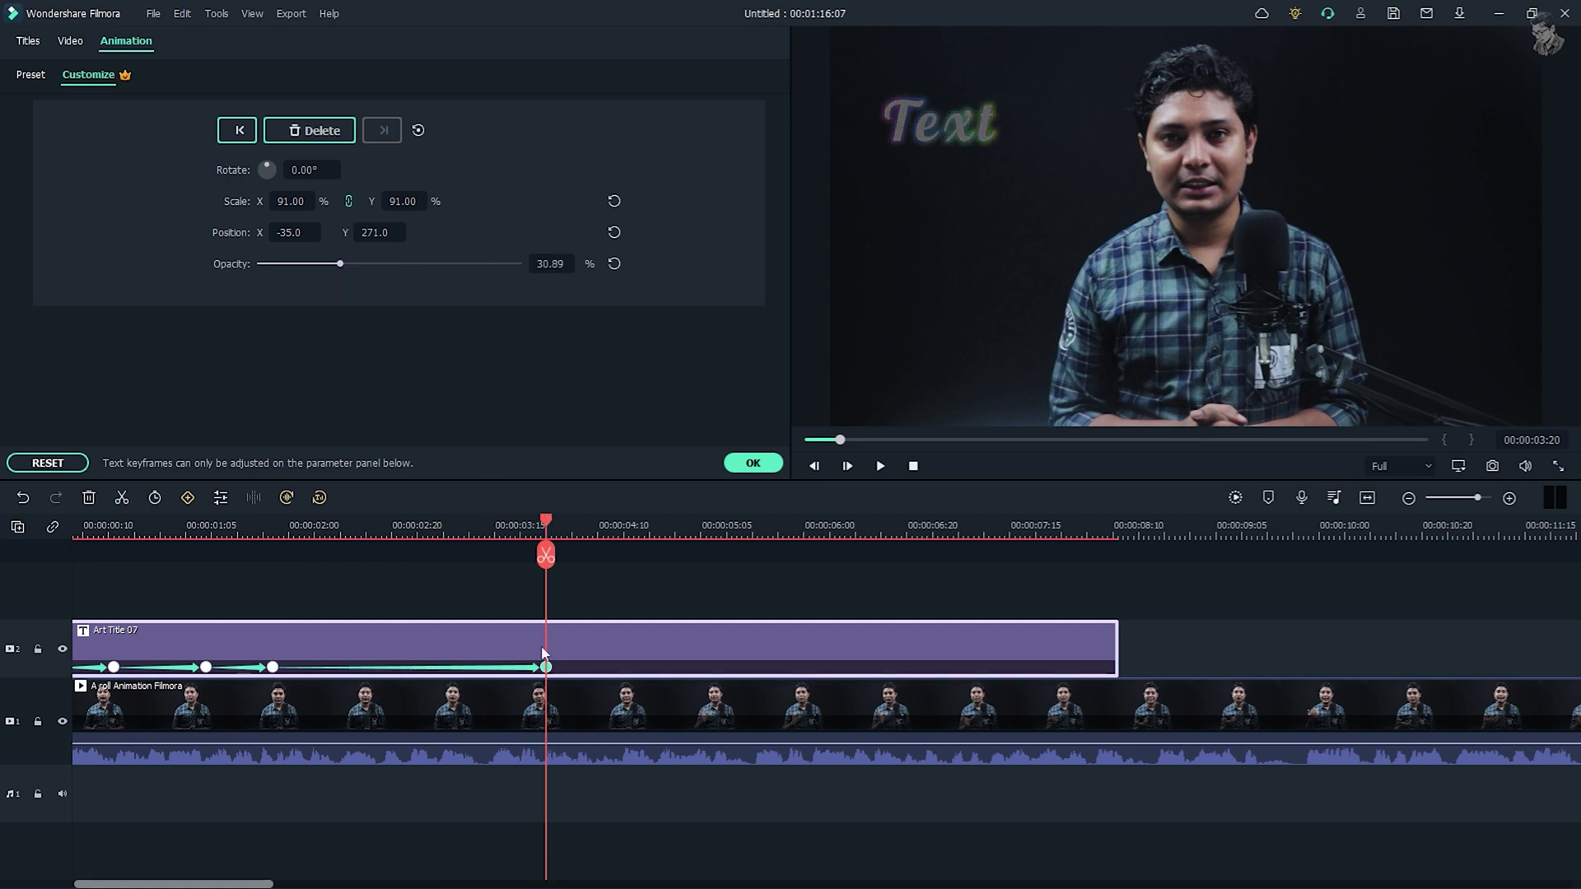
left_click_drag(549, 524, 757, 525)
left_click_drag(339, 265, 576, 279)
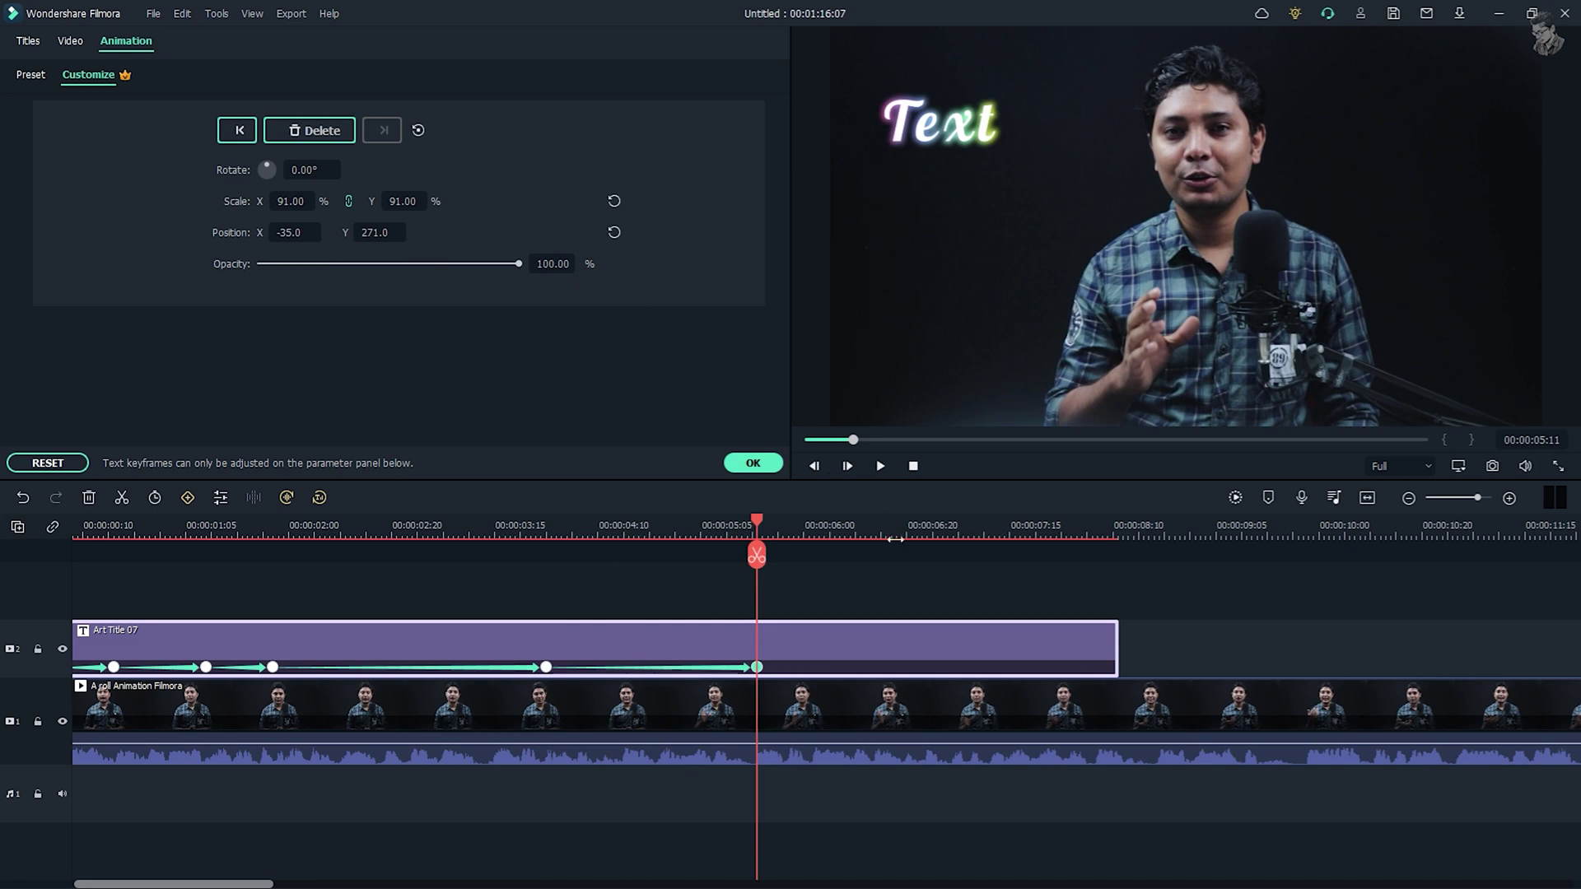
left_click_drag(757, 553, 1105, 558)
left_click_drag(521, 265, 191, 265)
Step: Play the title's keyframe animation from the start of the timeline past the title's end, then accept the animation settings
left_click_drag(1101, 552, 2, 543)
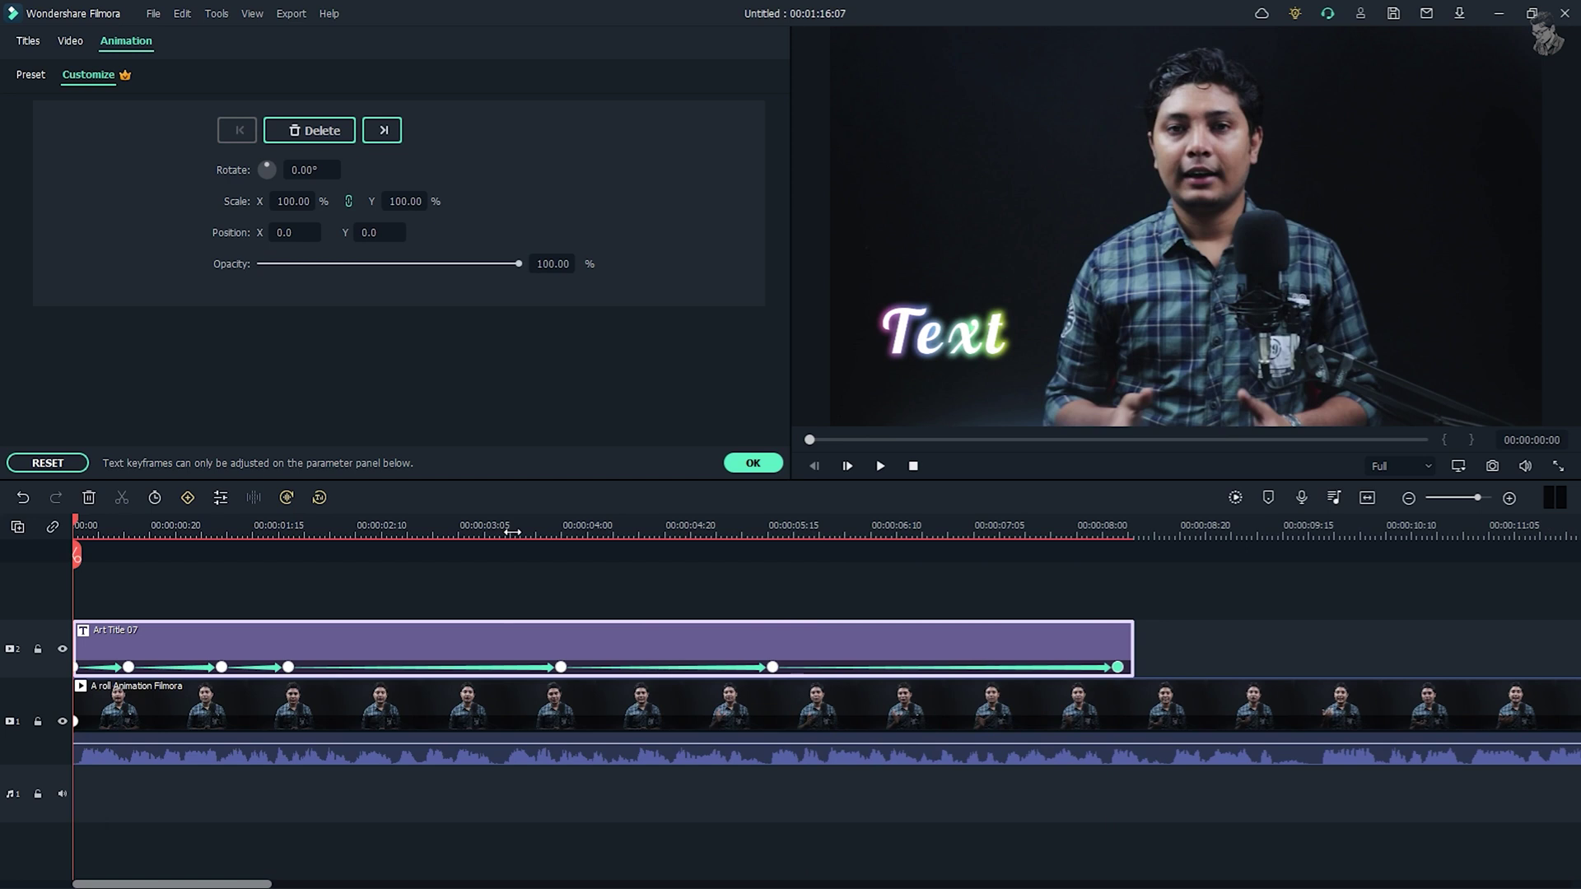
key("space")
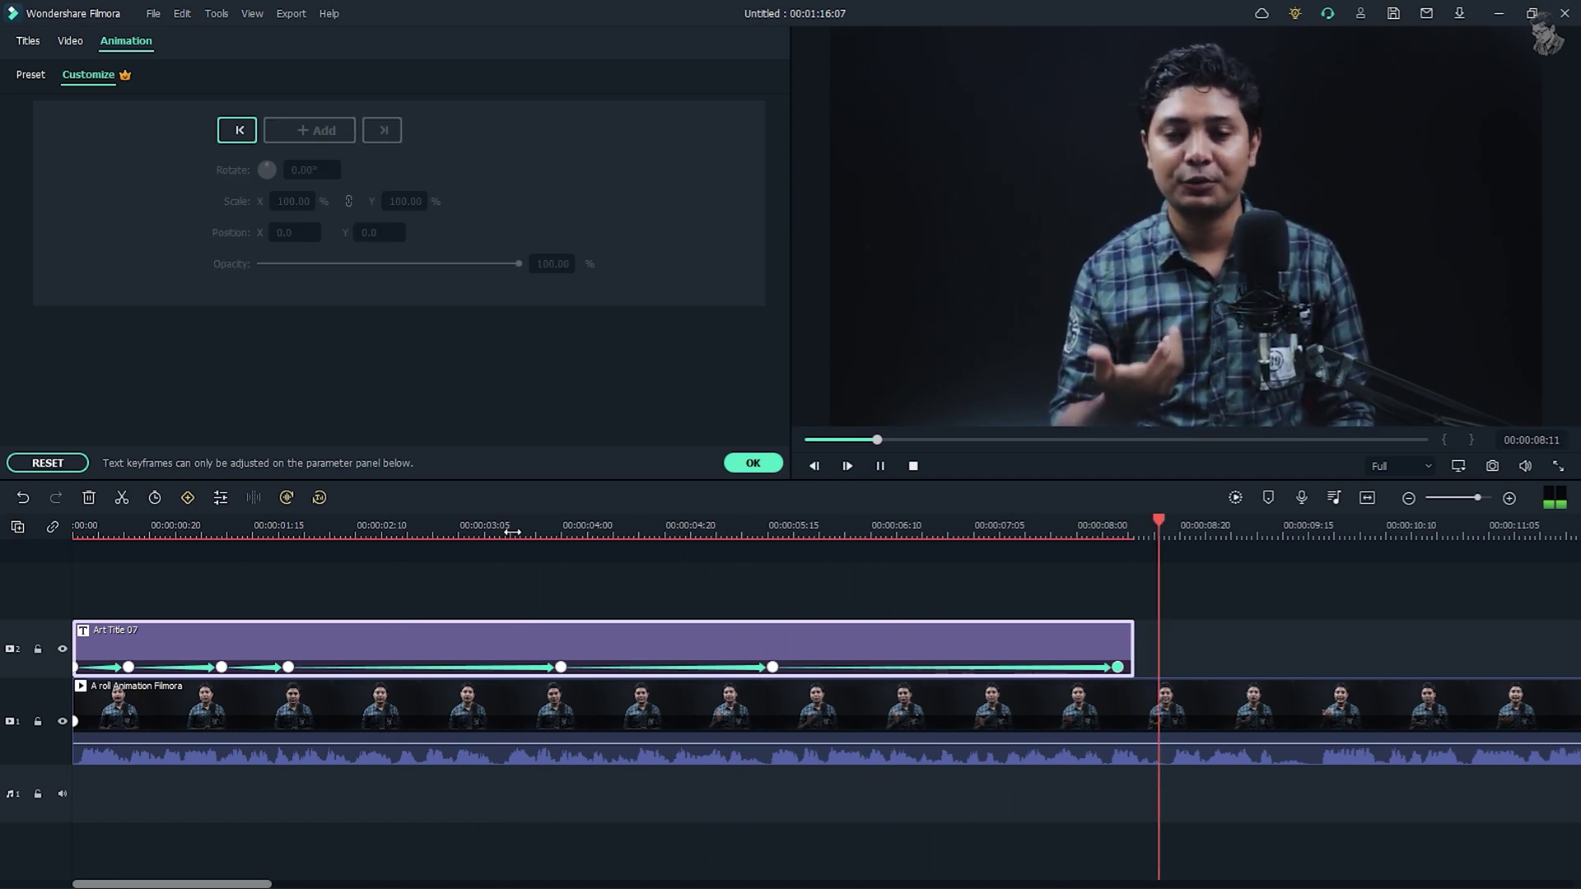
key("space")
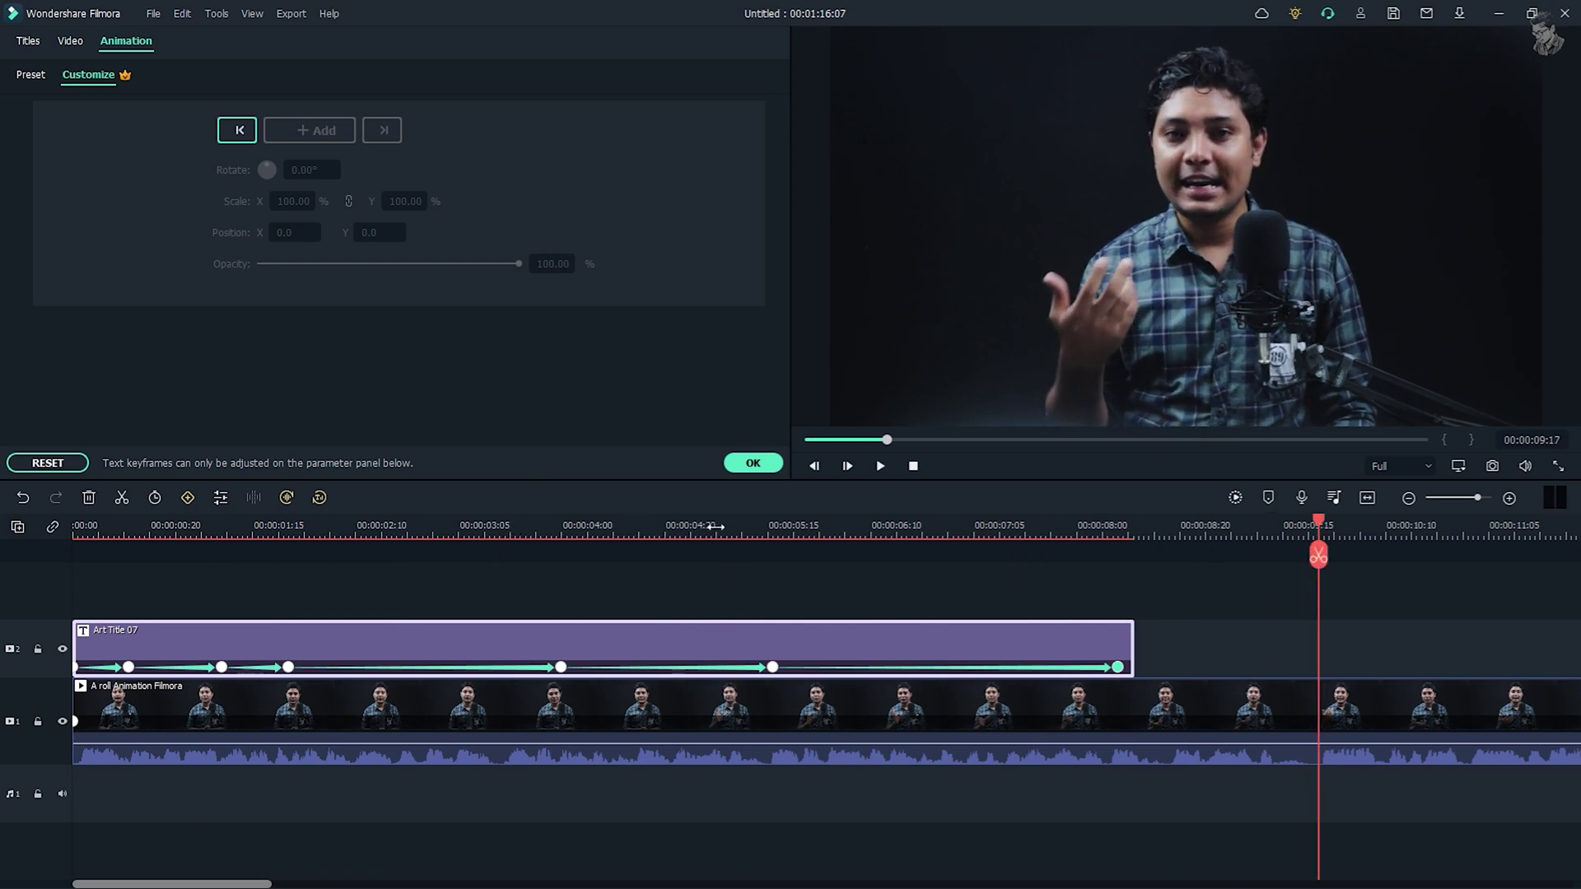
left_click(751, 463)
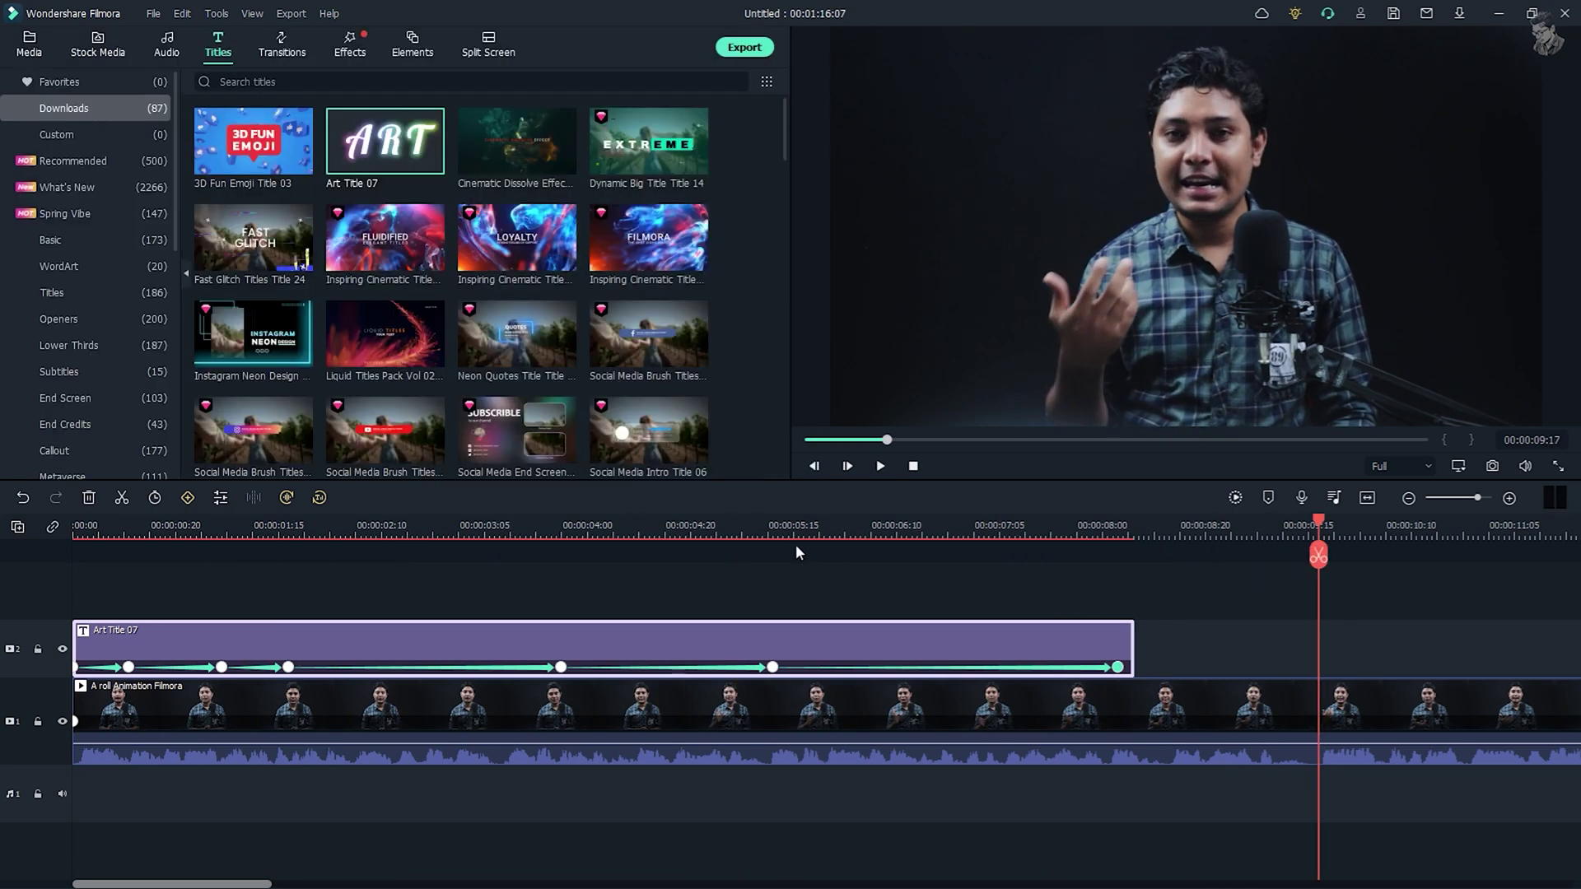
Step: Import EST.png from the Blogger Documents folder and place it on the title's track at about 9 seconds
left_click_drag(764, 519, 631, 518)
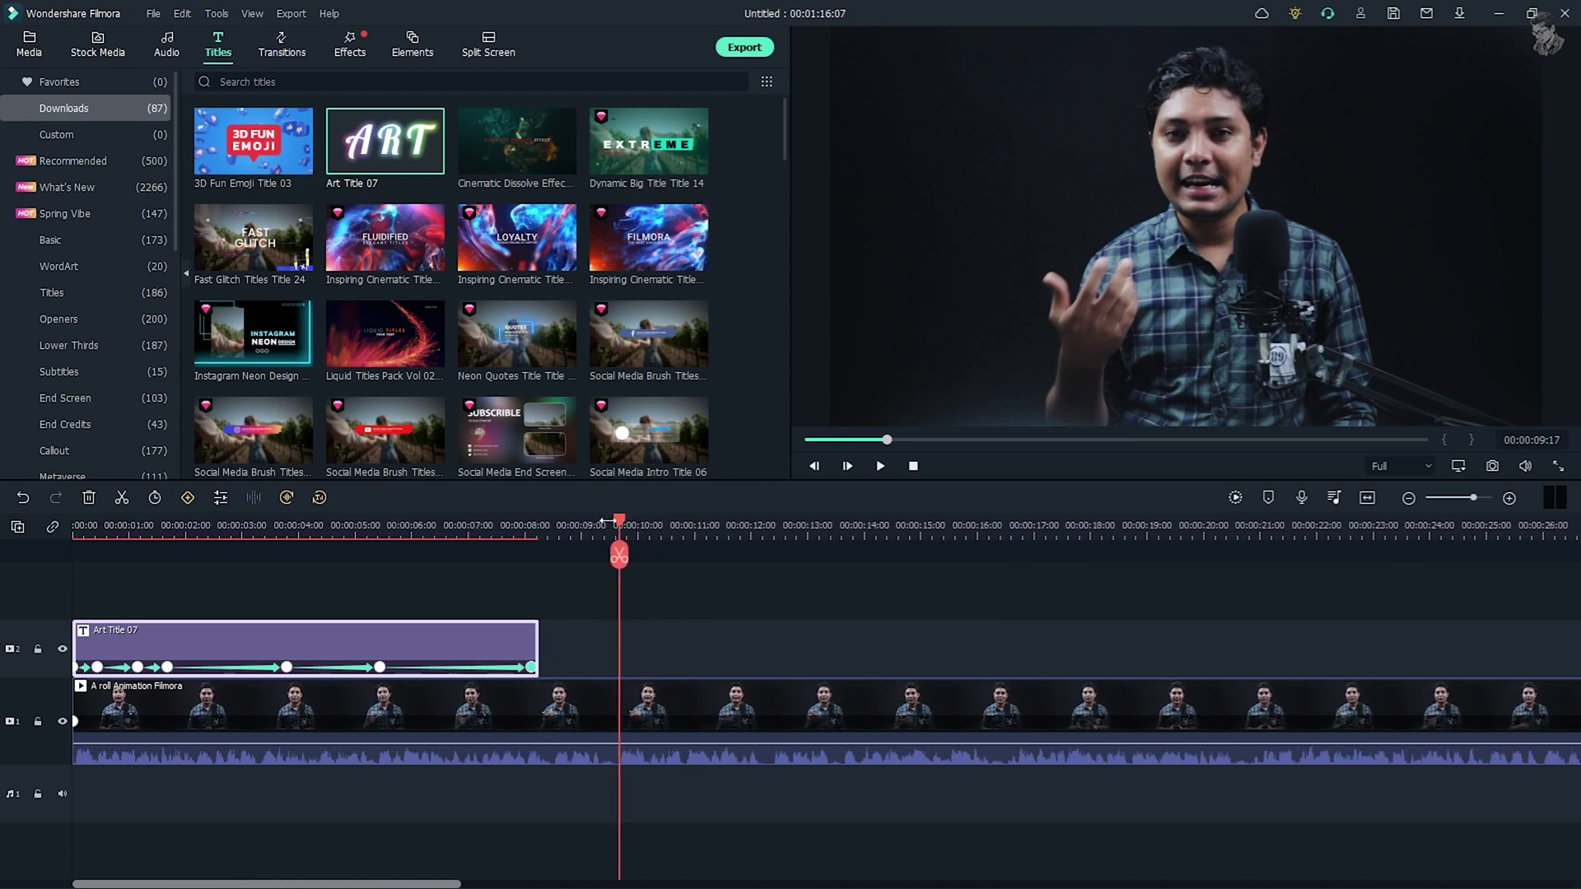
left_click(26, 45)
left_click(231, 156)
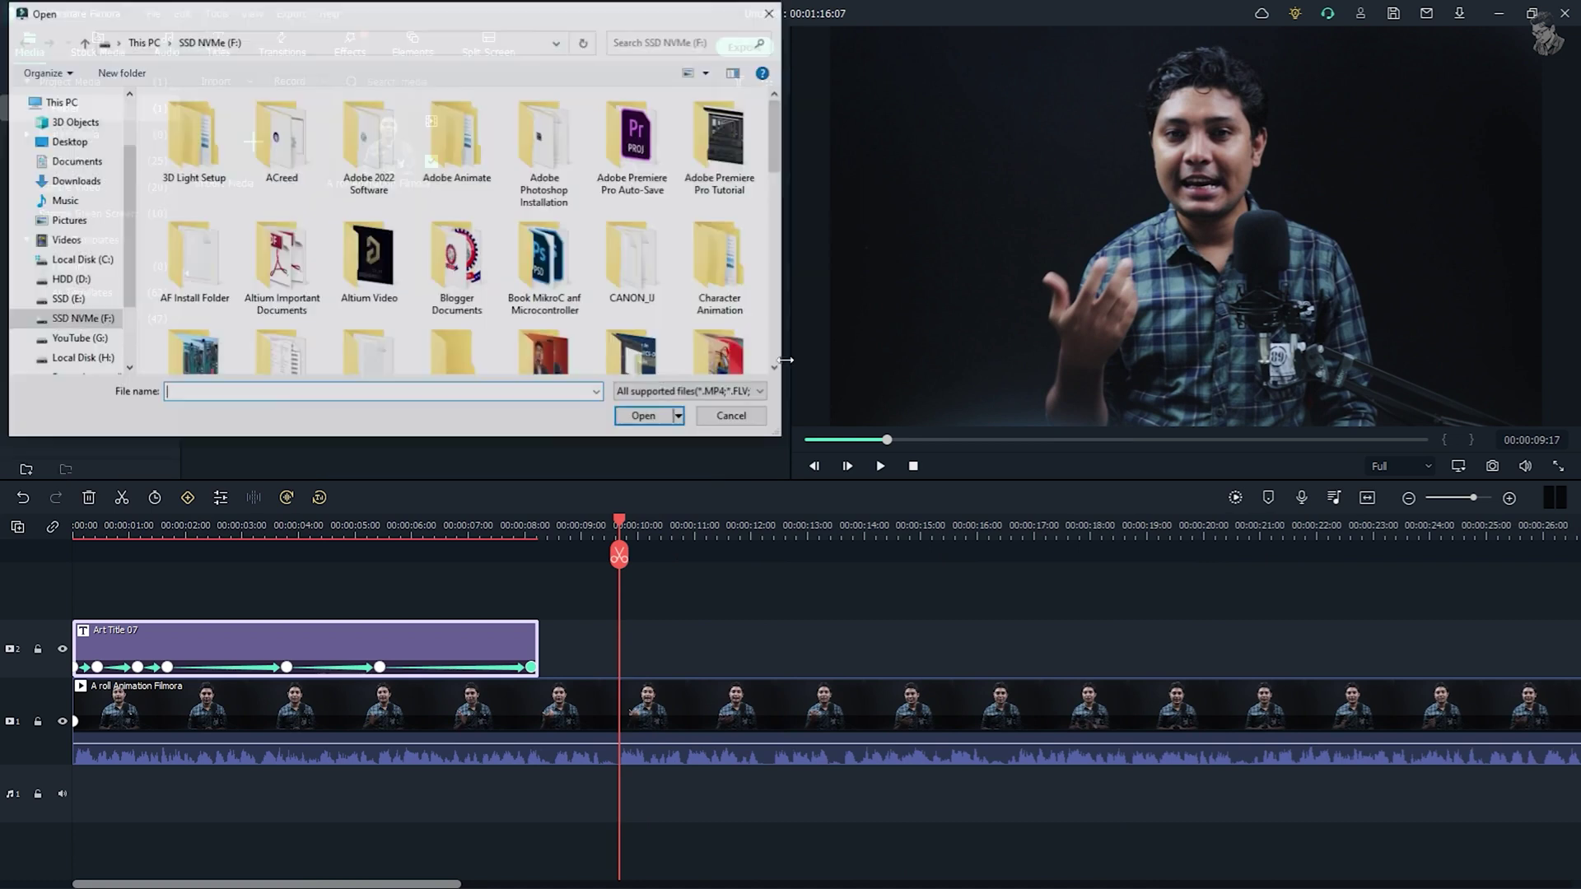
double_click(459, 252)
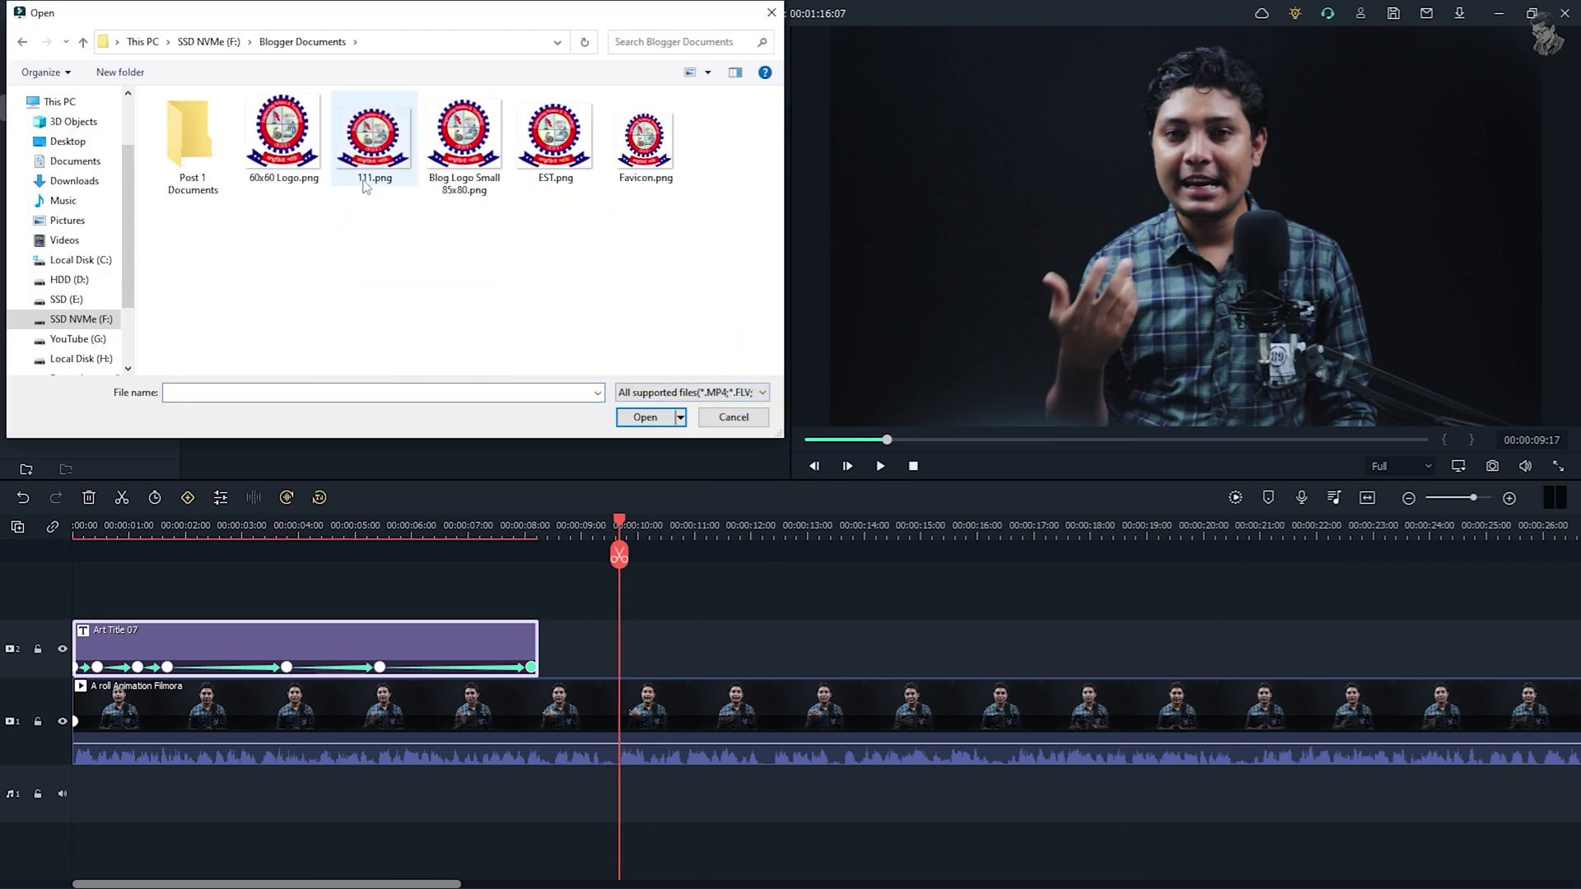
left_click(553, 163)
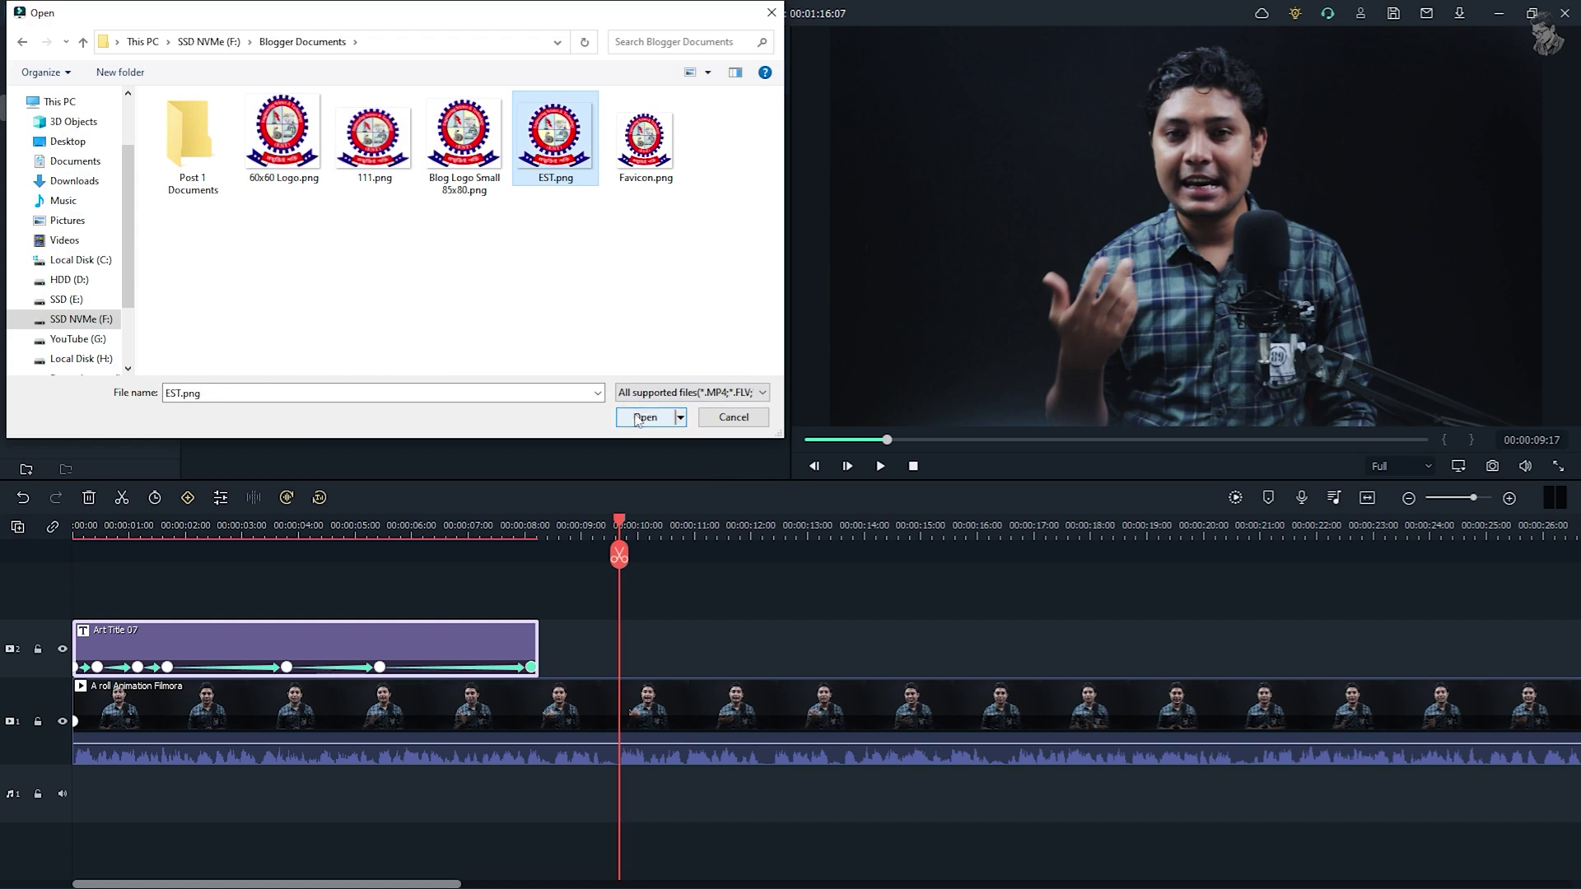
left_click(645, 417)
left_click_drag(563, 161, 578, 658)
Step: Shrink the EST logo to about 23% and place it beside the speaker at about X -321.5, Y -6.2
left_click(1131, 261)
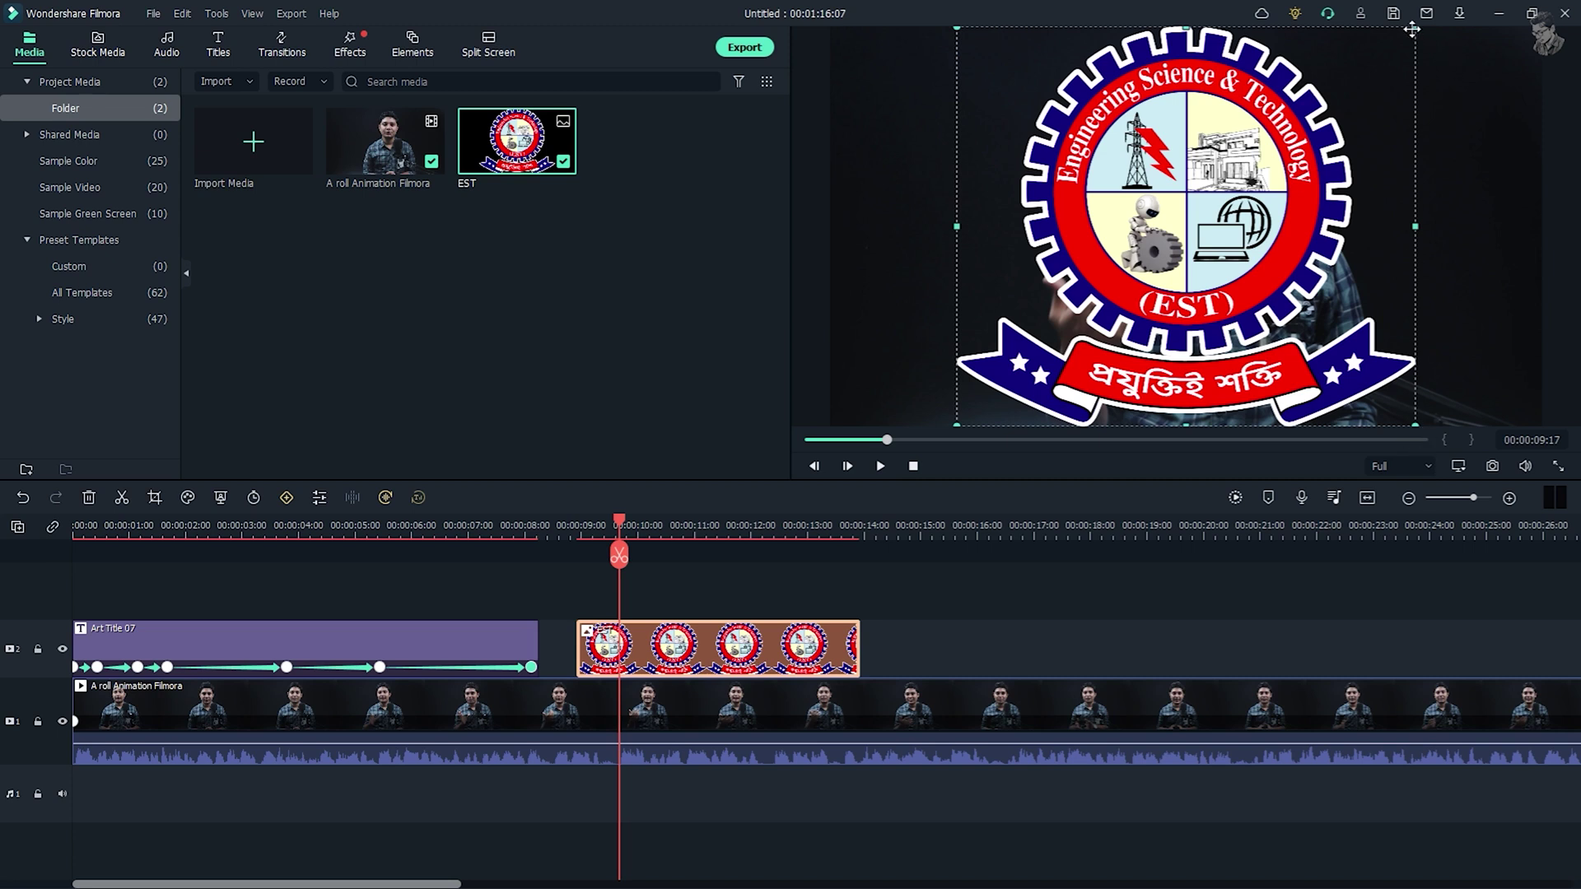
left_click_drag(1414, 29, 1096, 307)
left_click_drag(1028, 370, 964, 222)
left_click_drag(1034, 154, 1000, 184)
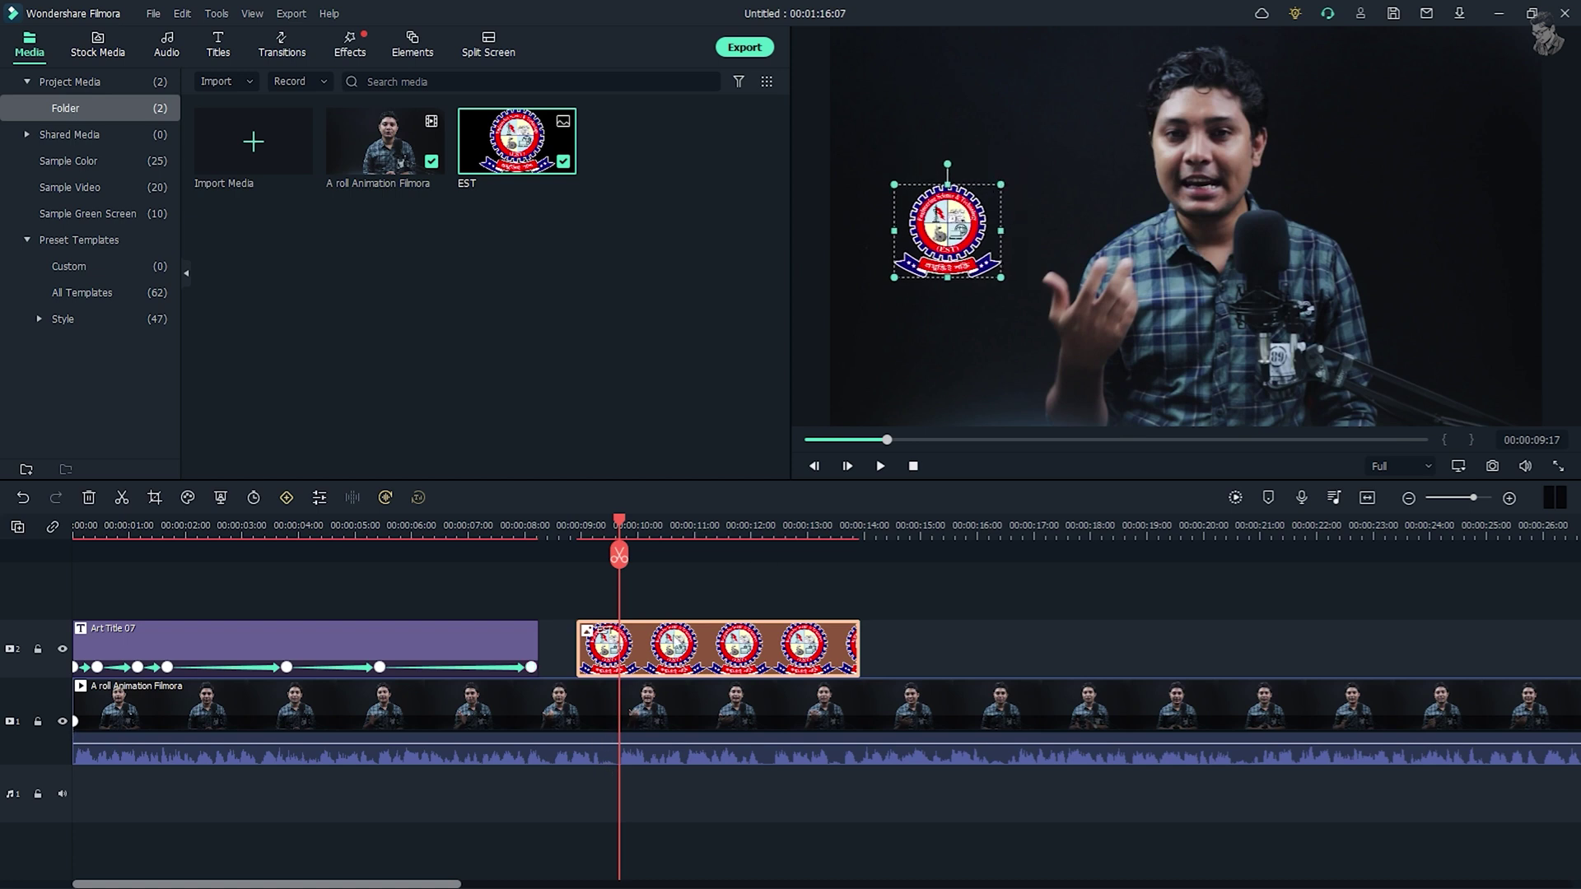
Step: Add a custom keyframe to the logo at 00:00:09:17 and one at 00:00:10:08 with rotation 136°
double_click(673, 642)
left_click(125, 42)
left_click(88, 75)
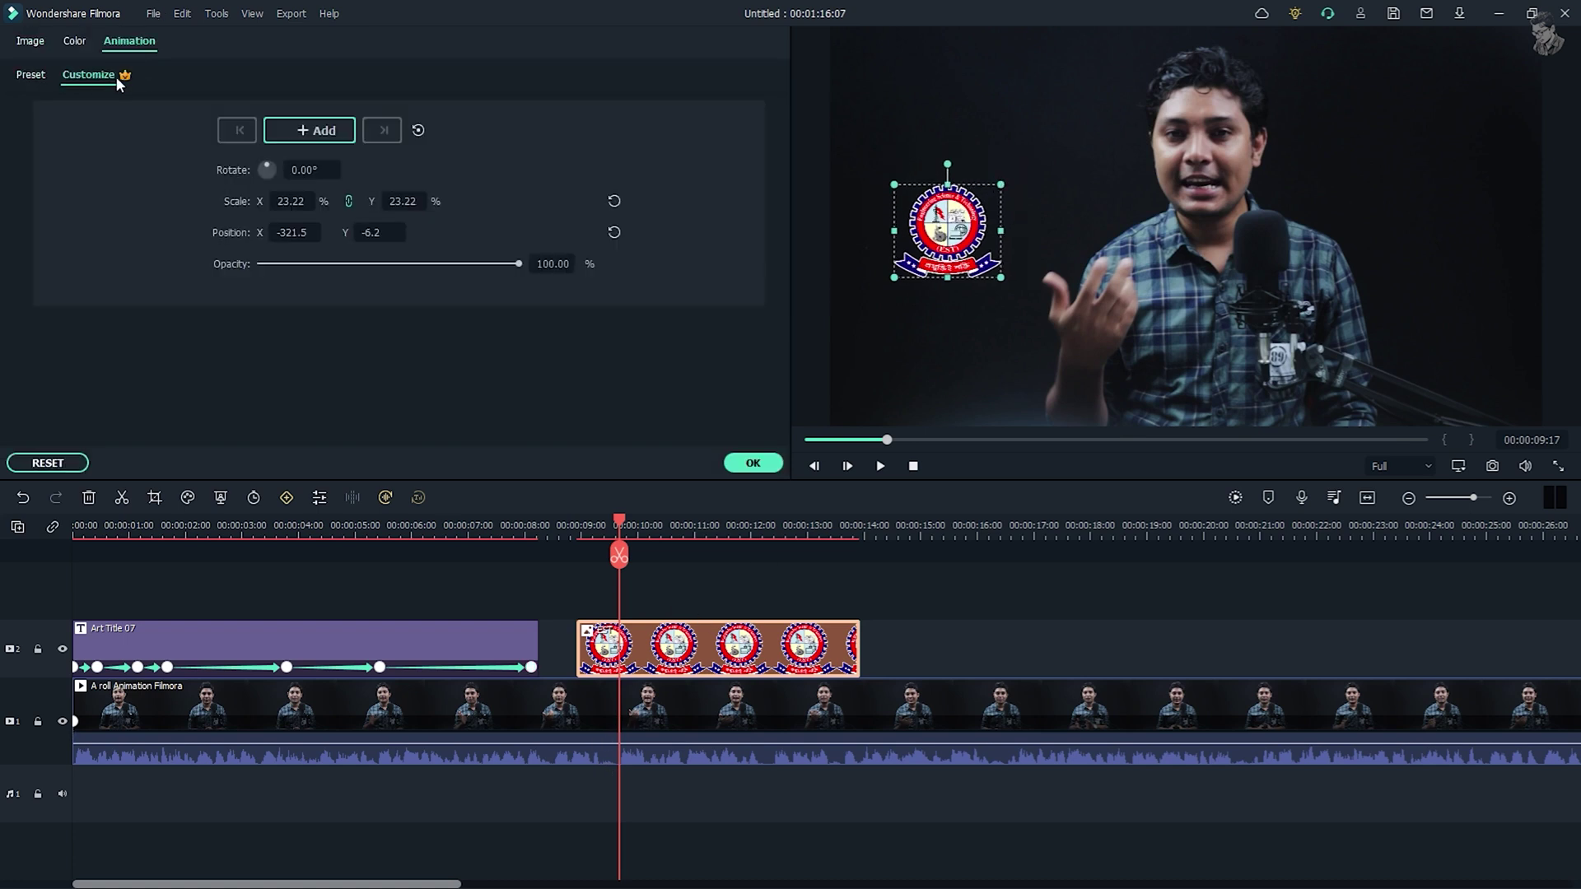
left_click(315, 134)
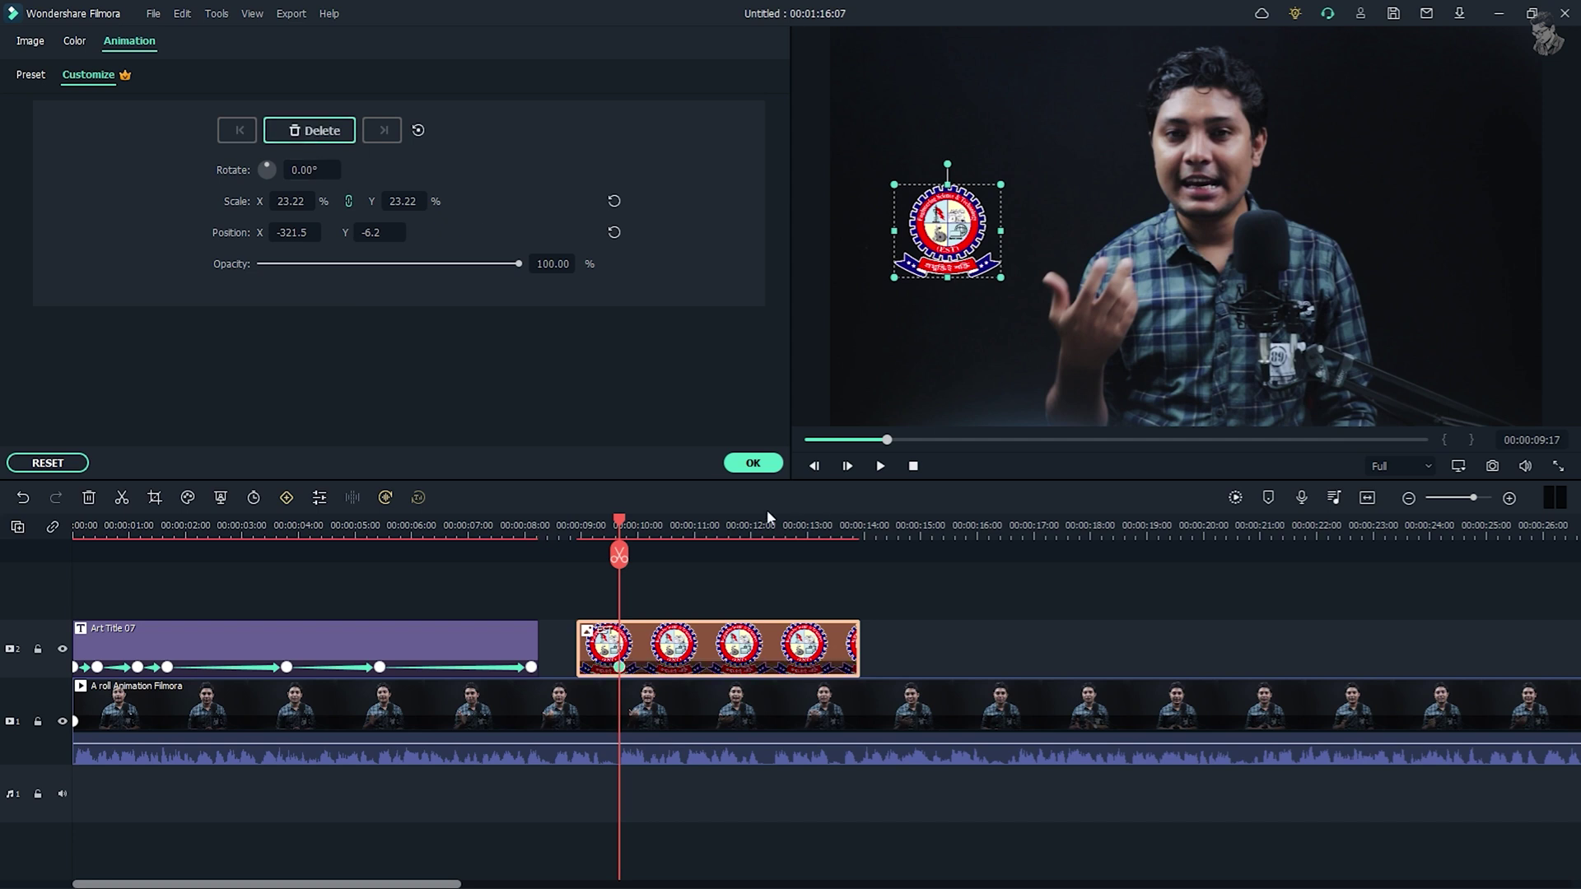
left_click_drag(619, 526, 656, 528)
left_click_drag(296, 173, 408, 173)
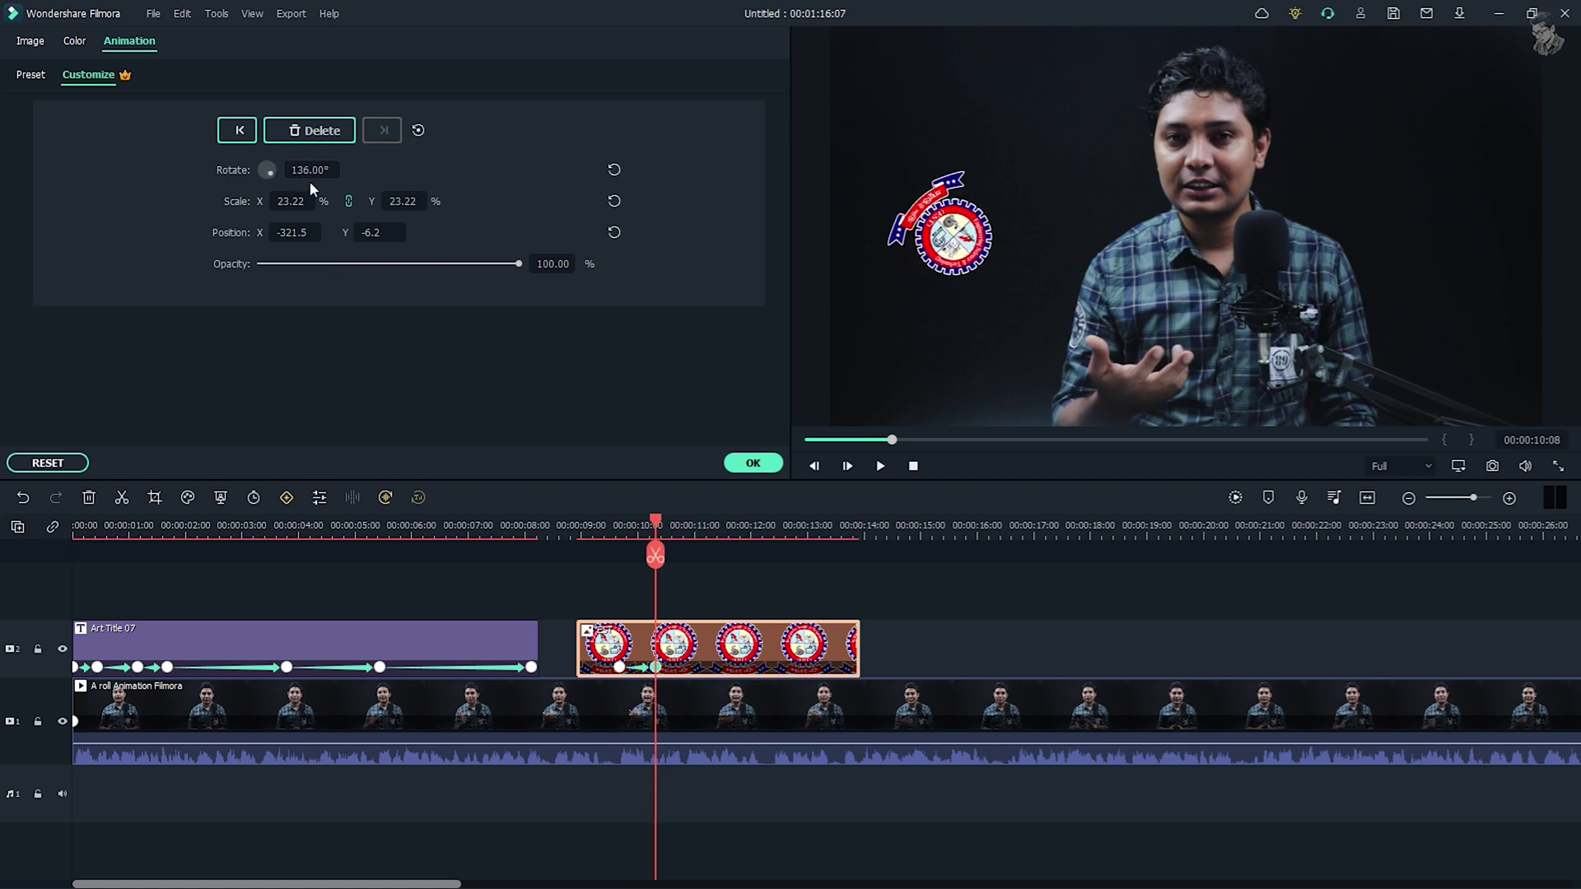
Step: Add rotation keyframes to the logo of 358° at 00:00:11:01, 589° at 00:00:11:20 and 1825° at 00:00:12:16
left_click_drag(663, 520, 700, 528)
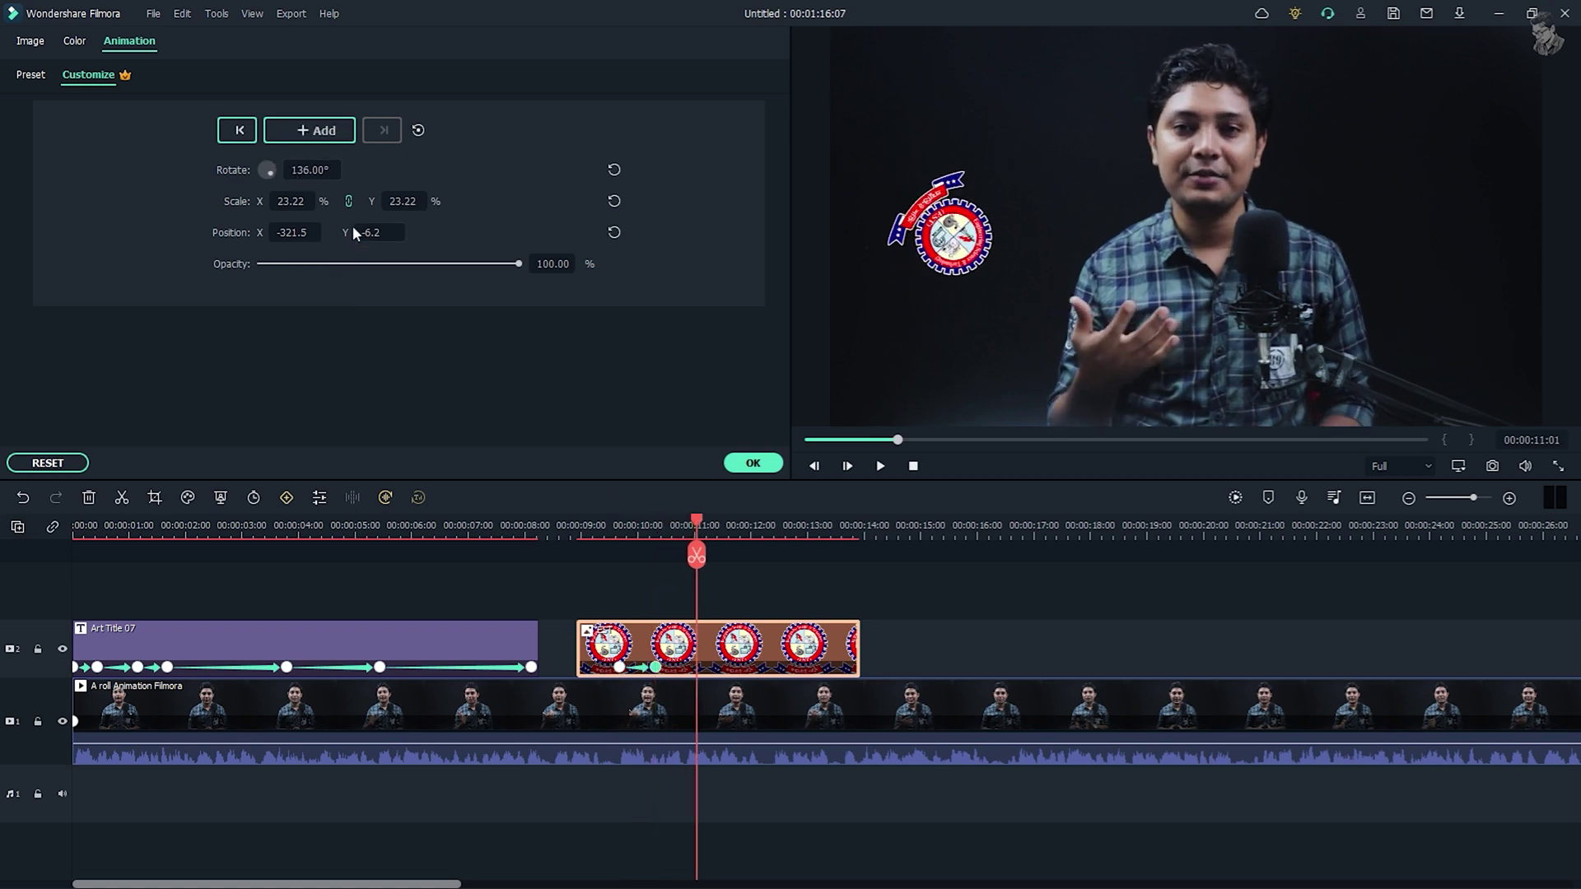
left_click_drag(304, 173, 486, 174)
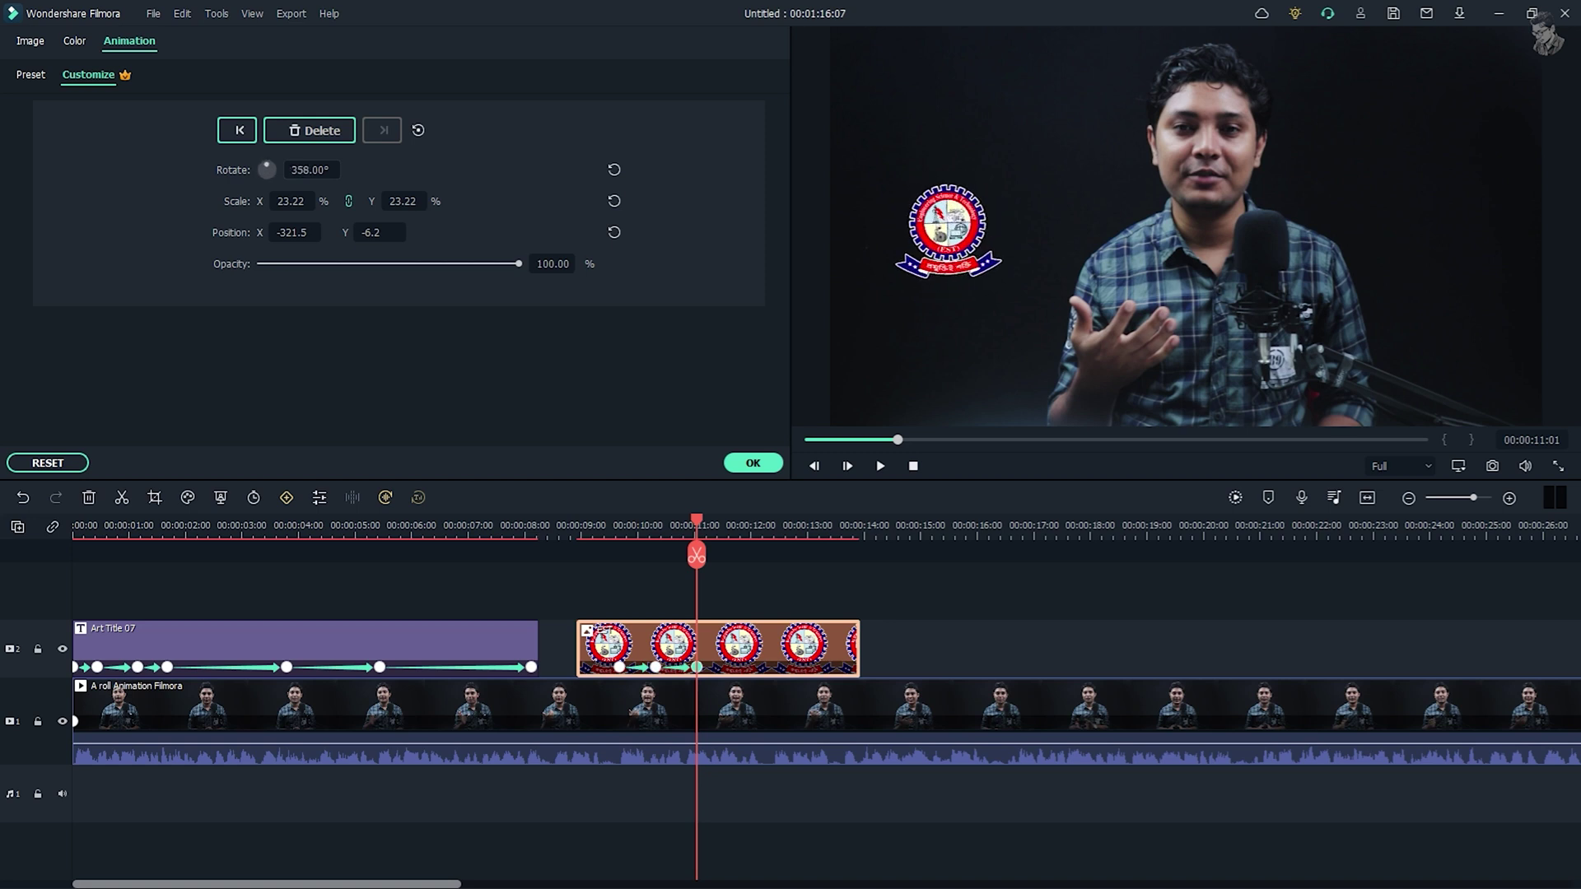
left_click_drag(699, 520, 742, 528)
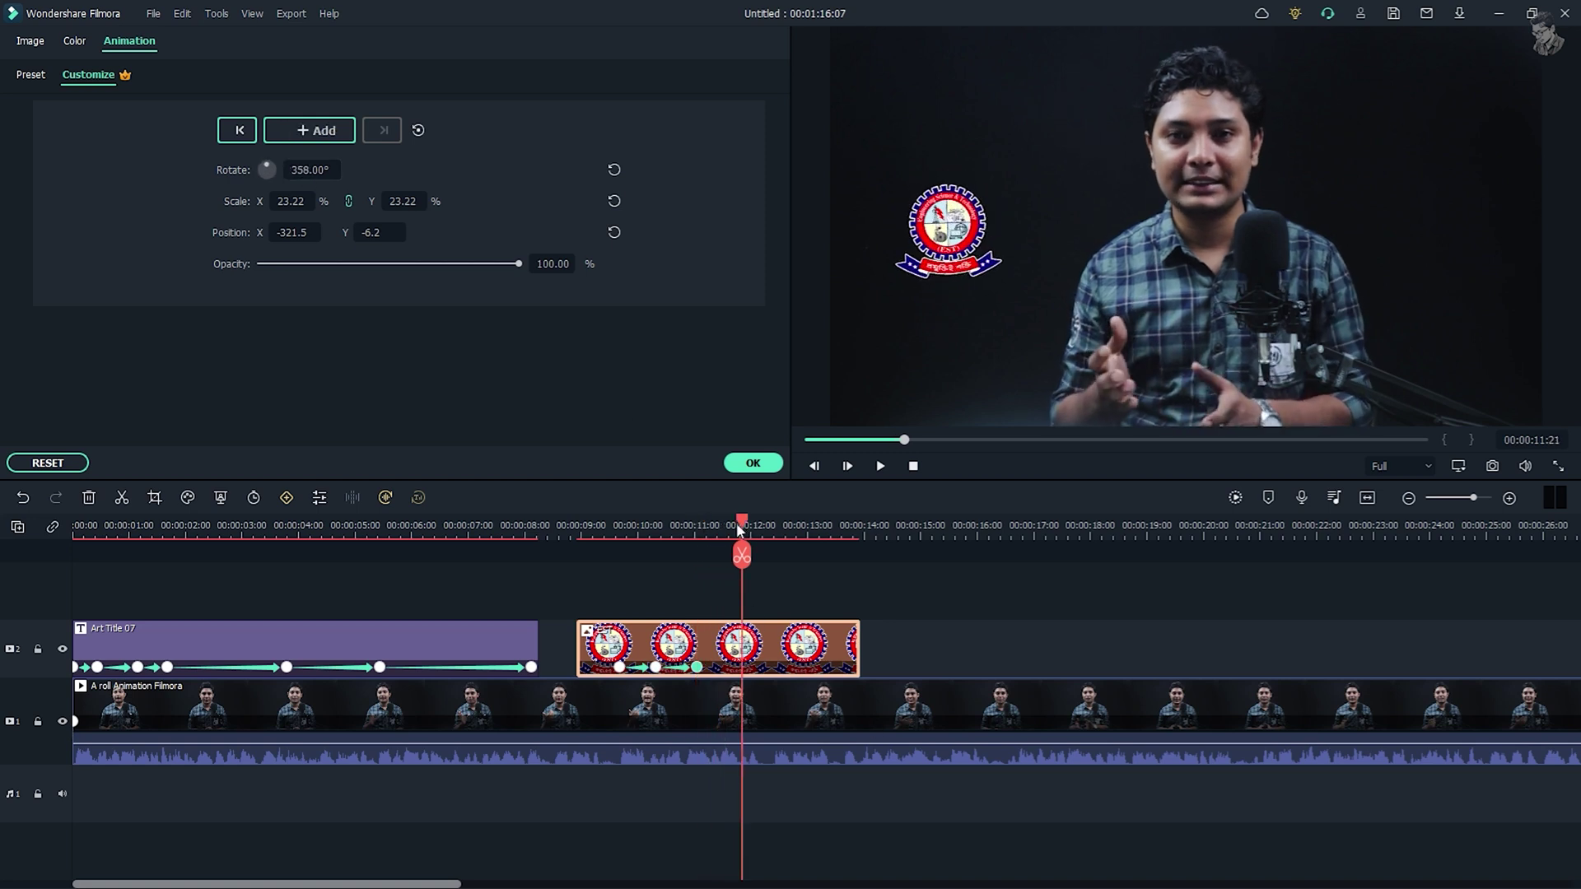
left_click_drag(316, 174, 506, 174)
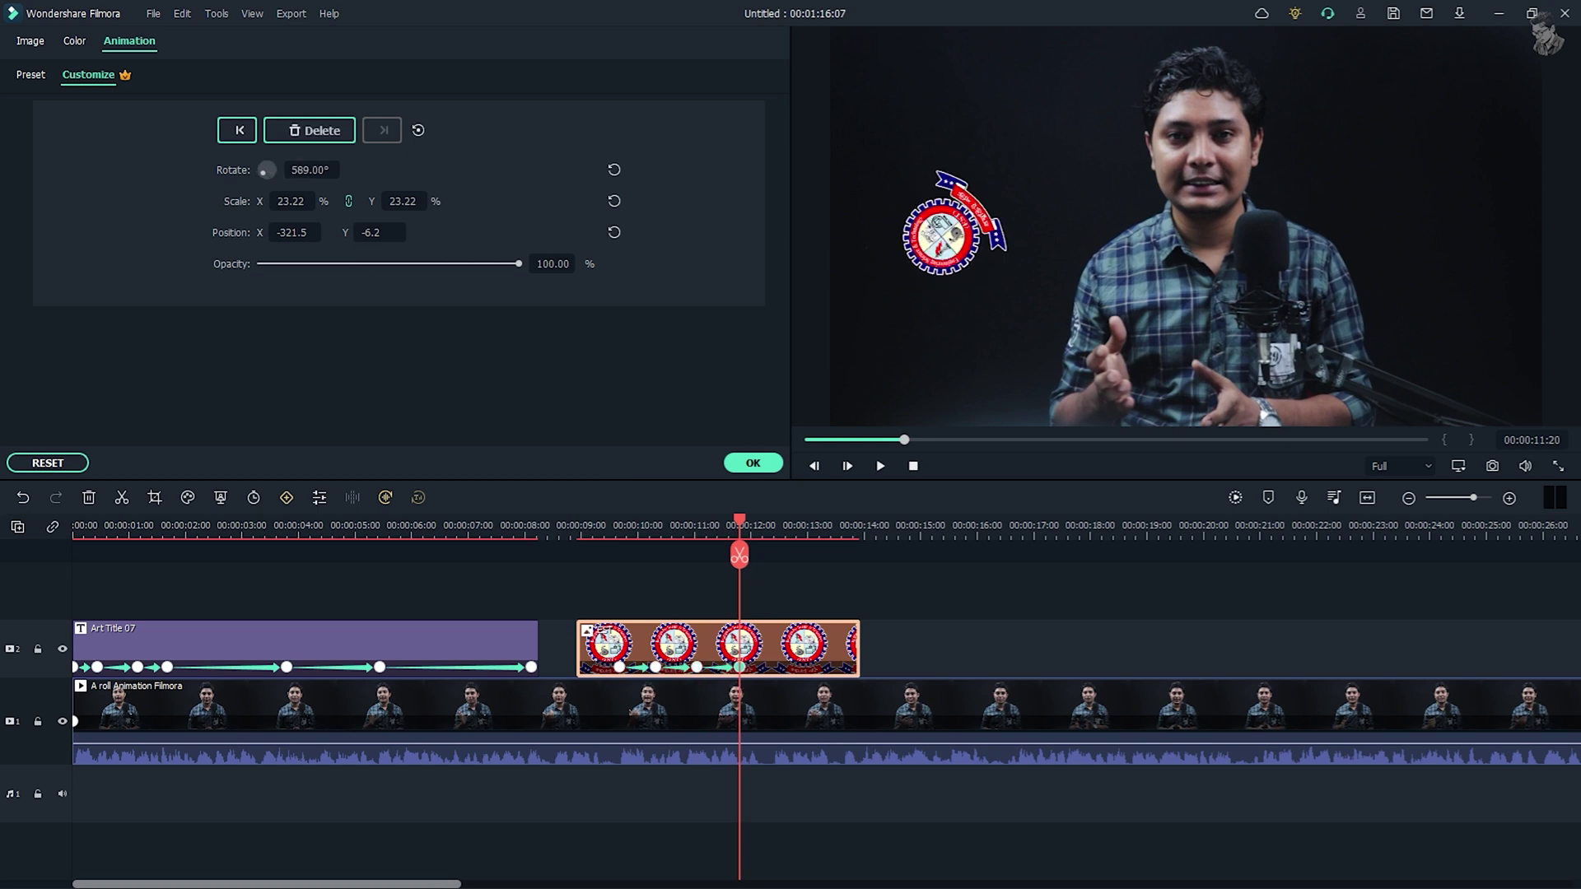
left_click_drag(741, 525, 787, 536)
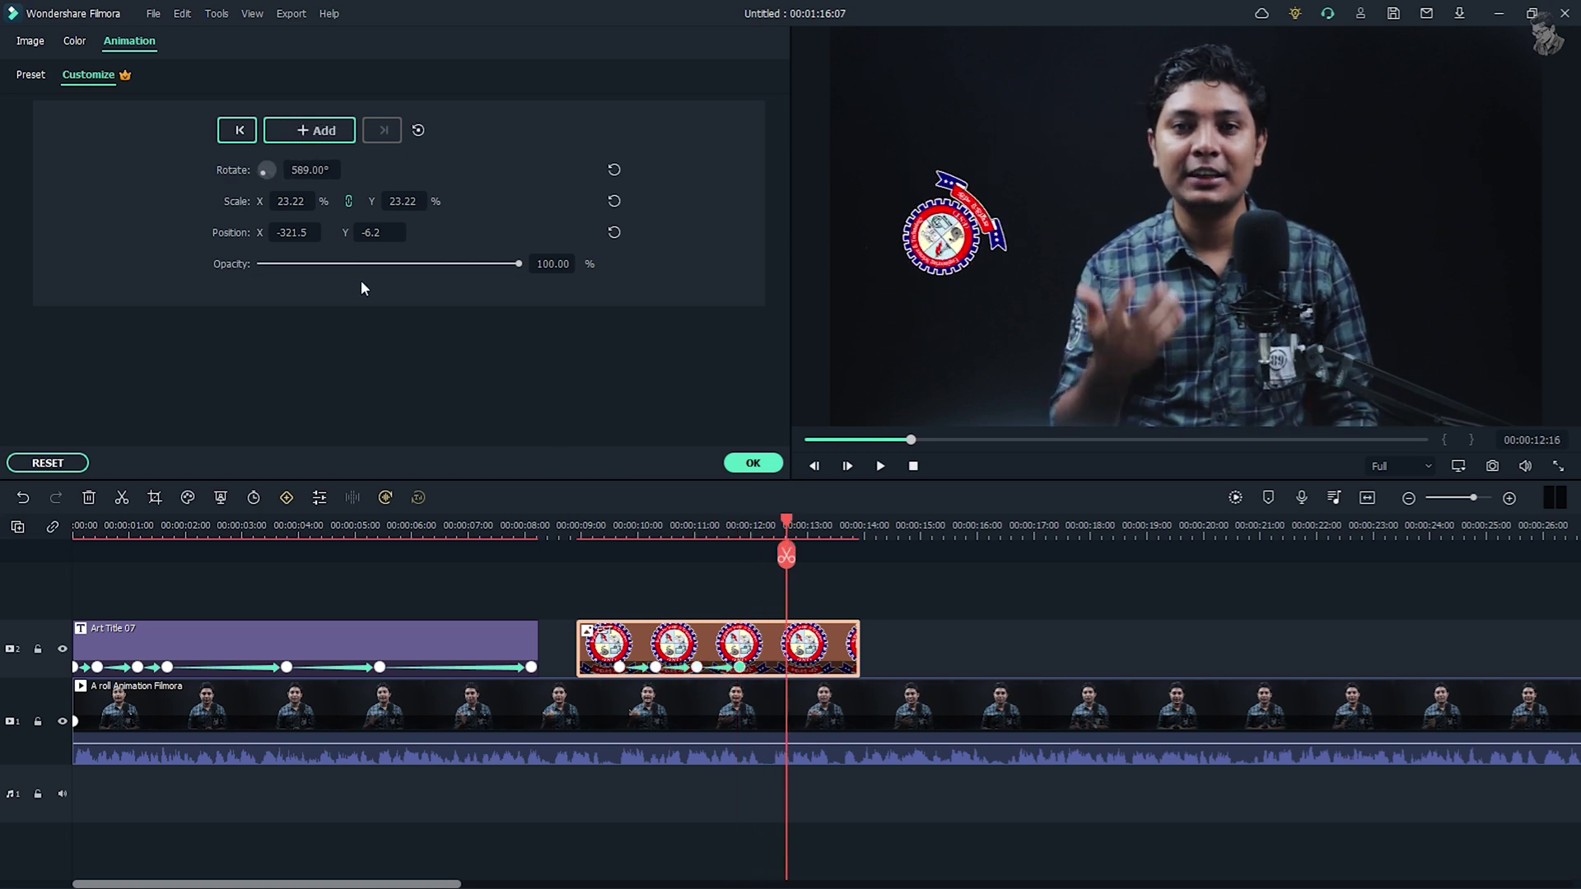
left_click_drag(304, 177, 1323, 177)
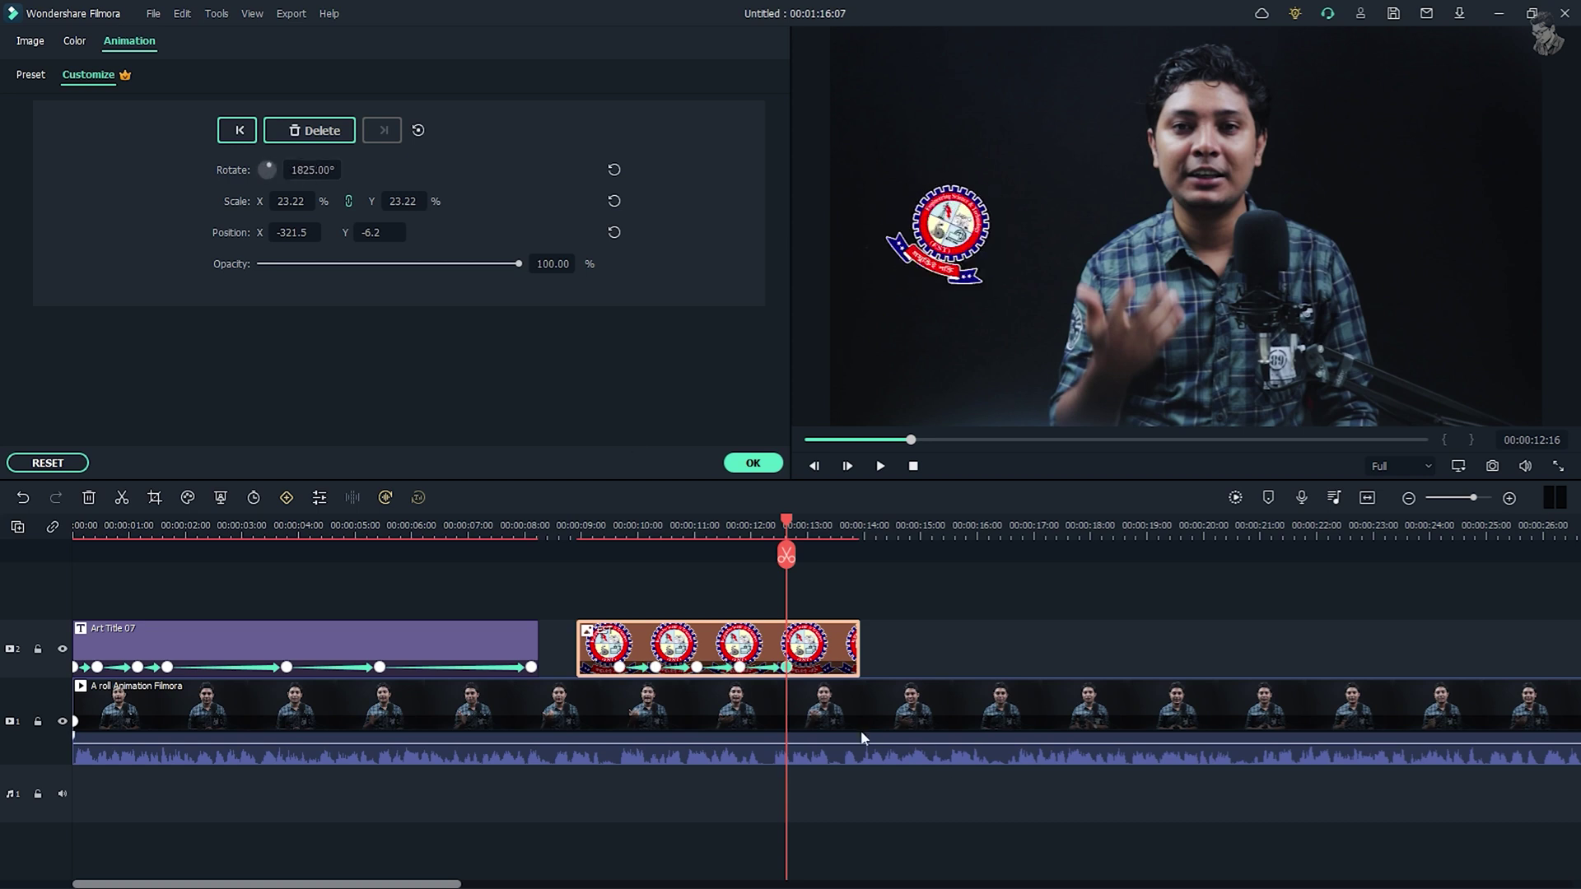
Step: Move the logo's last keyframe to the end of its clip and its first keyframe to the clip's start at 00:00:09:00
left_click_drag(786, 668, 853, 669)
left_click(619, 667)
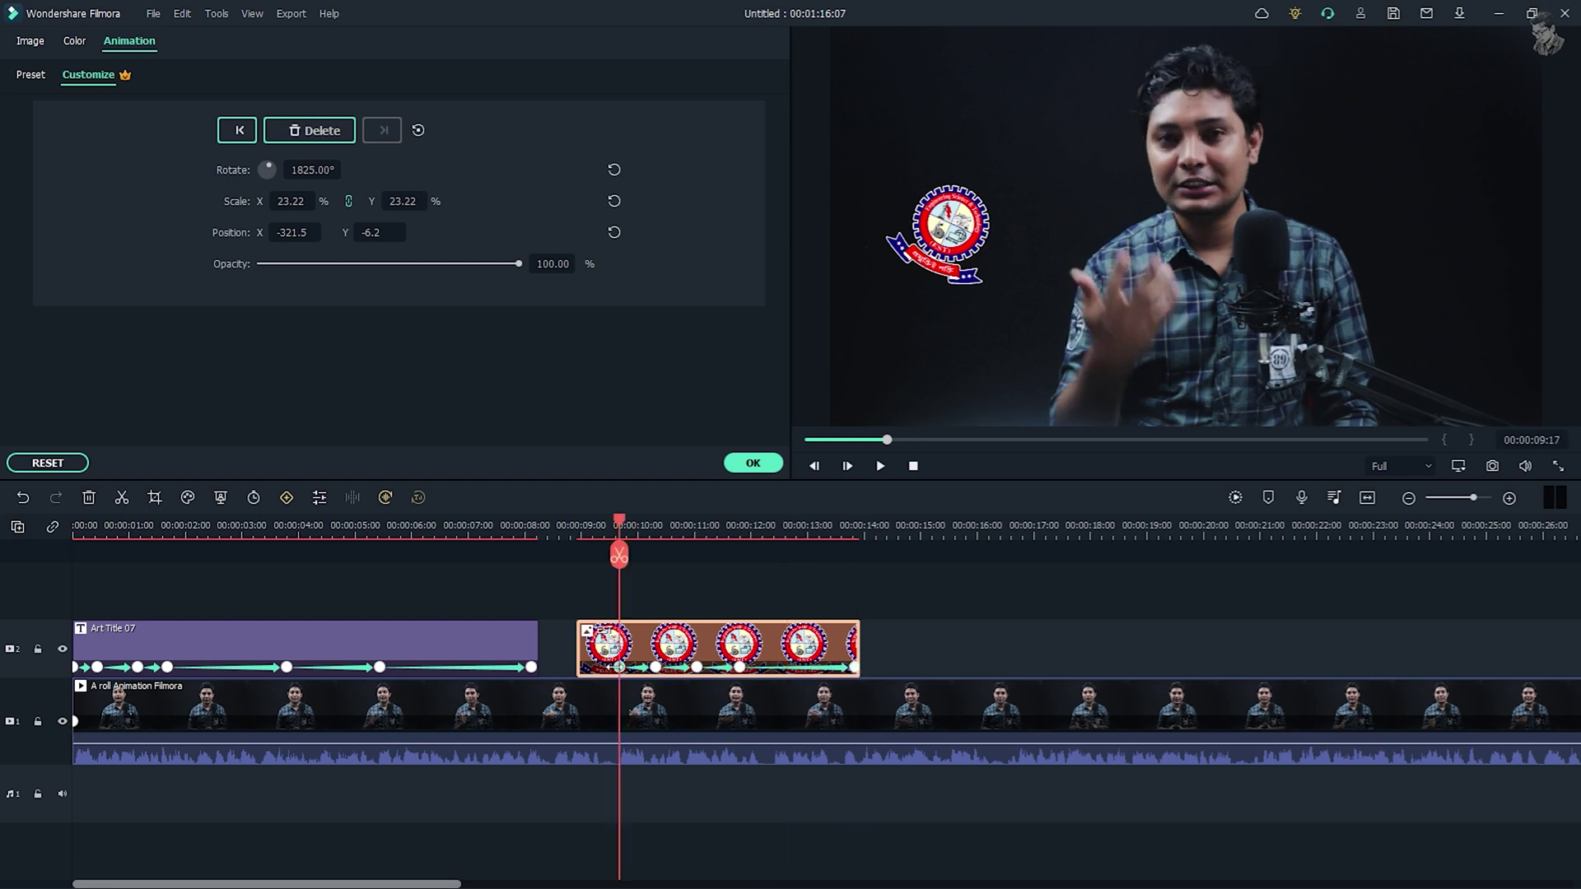
left_click_drag(583, 665, 581, 666)
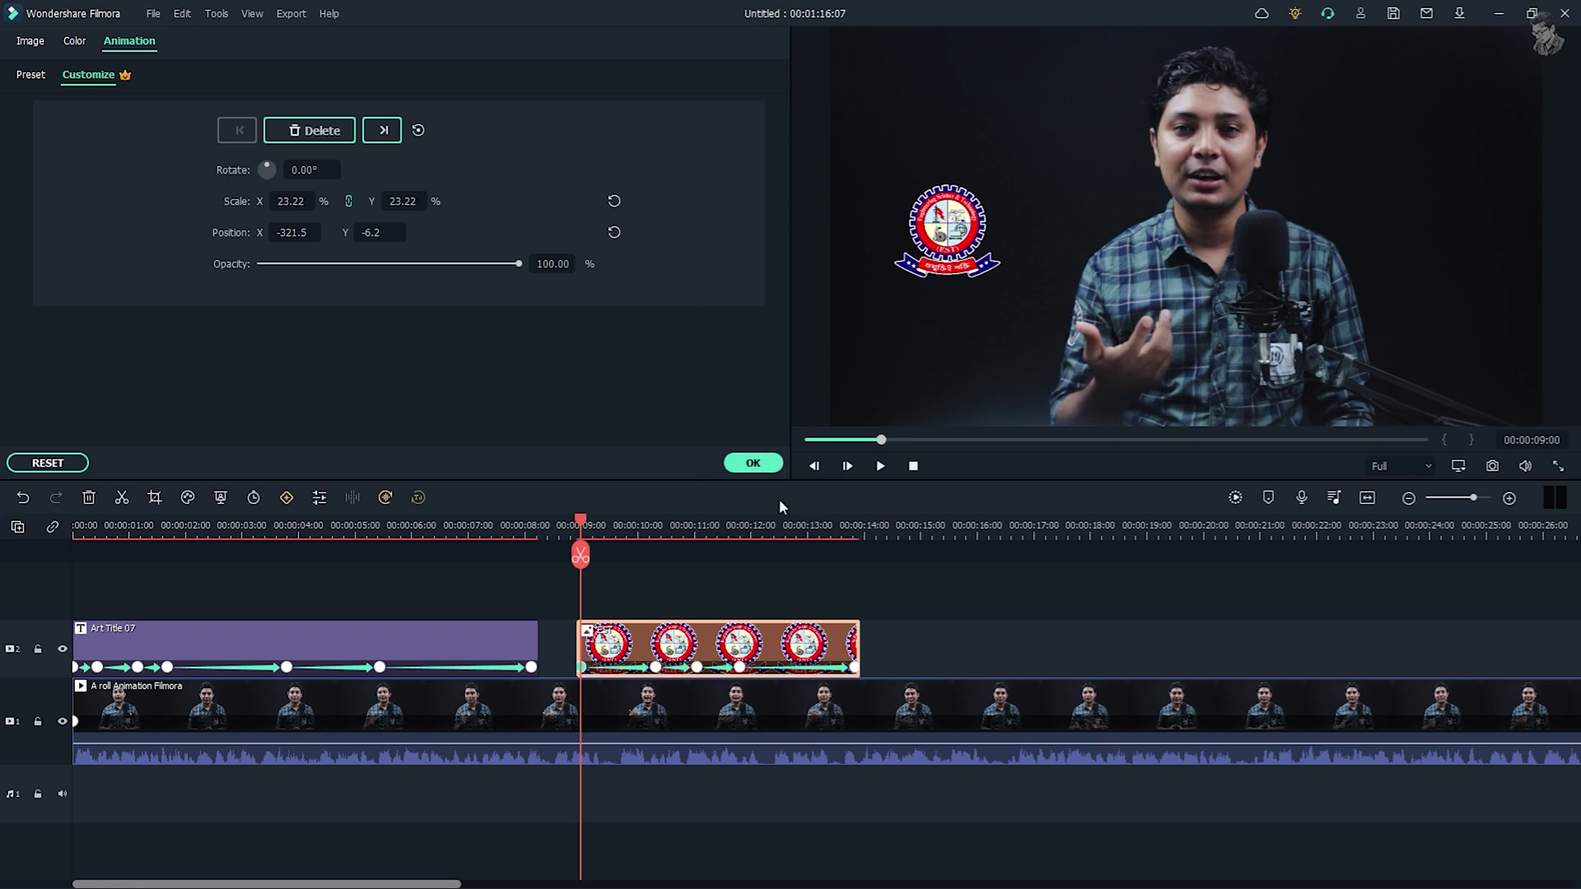
Step: Play the logo's rotation animation from 00:00:09:00 past the end of its clip, then accept the animation settings
key("space")
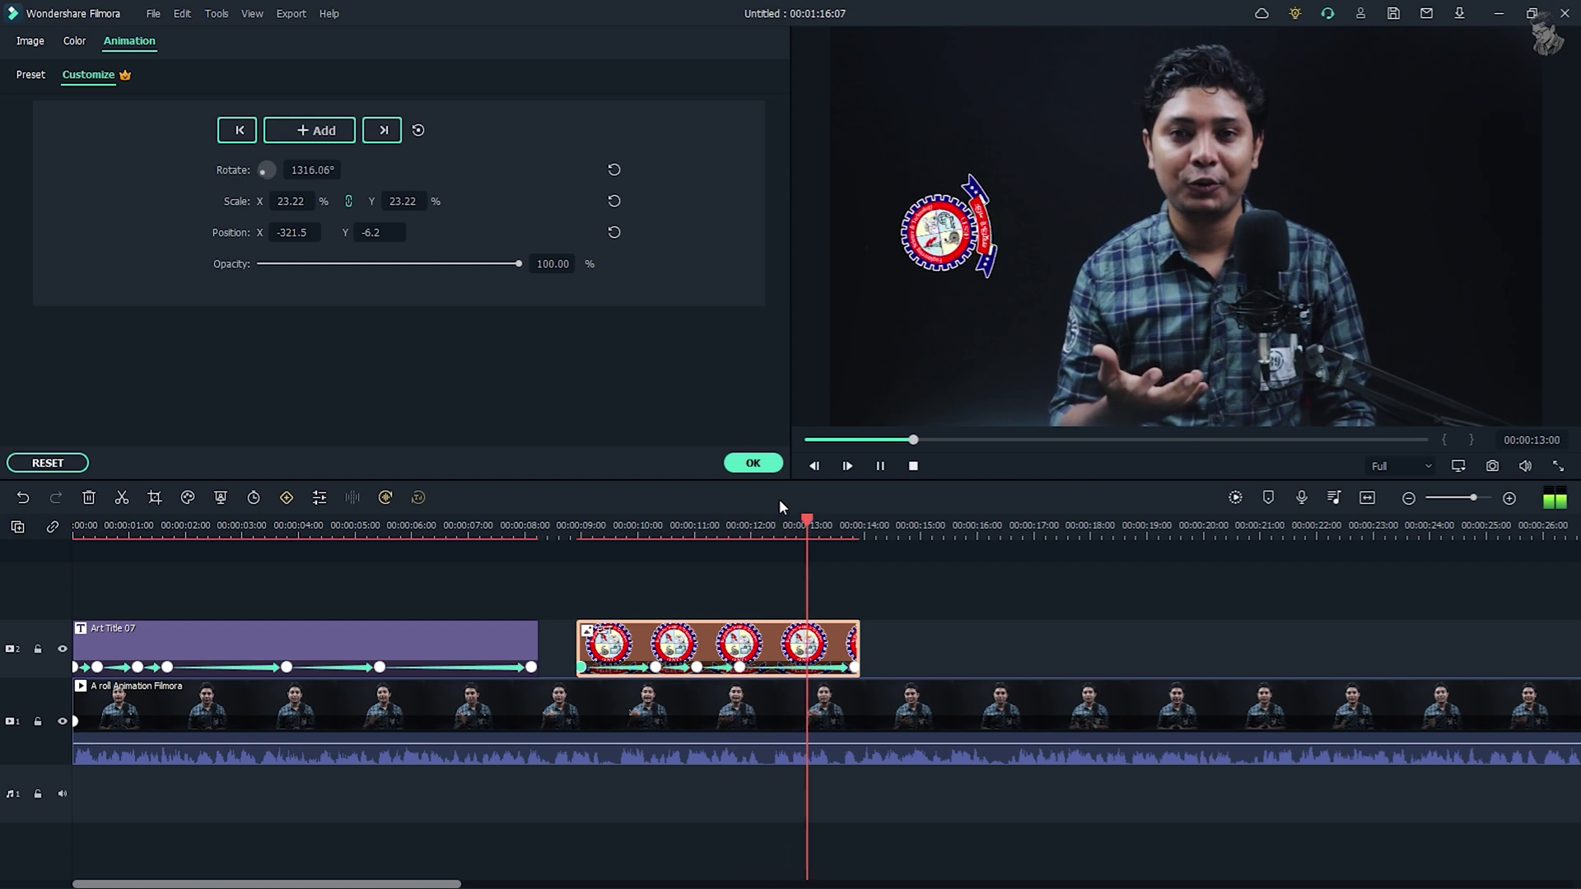
key("space")
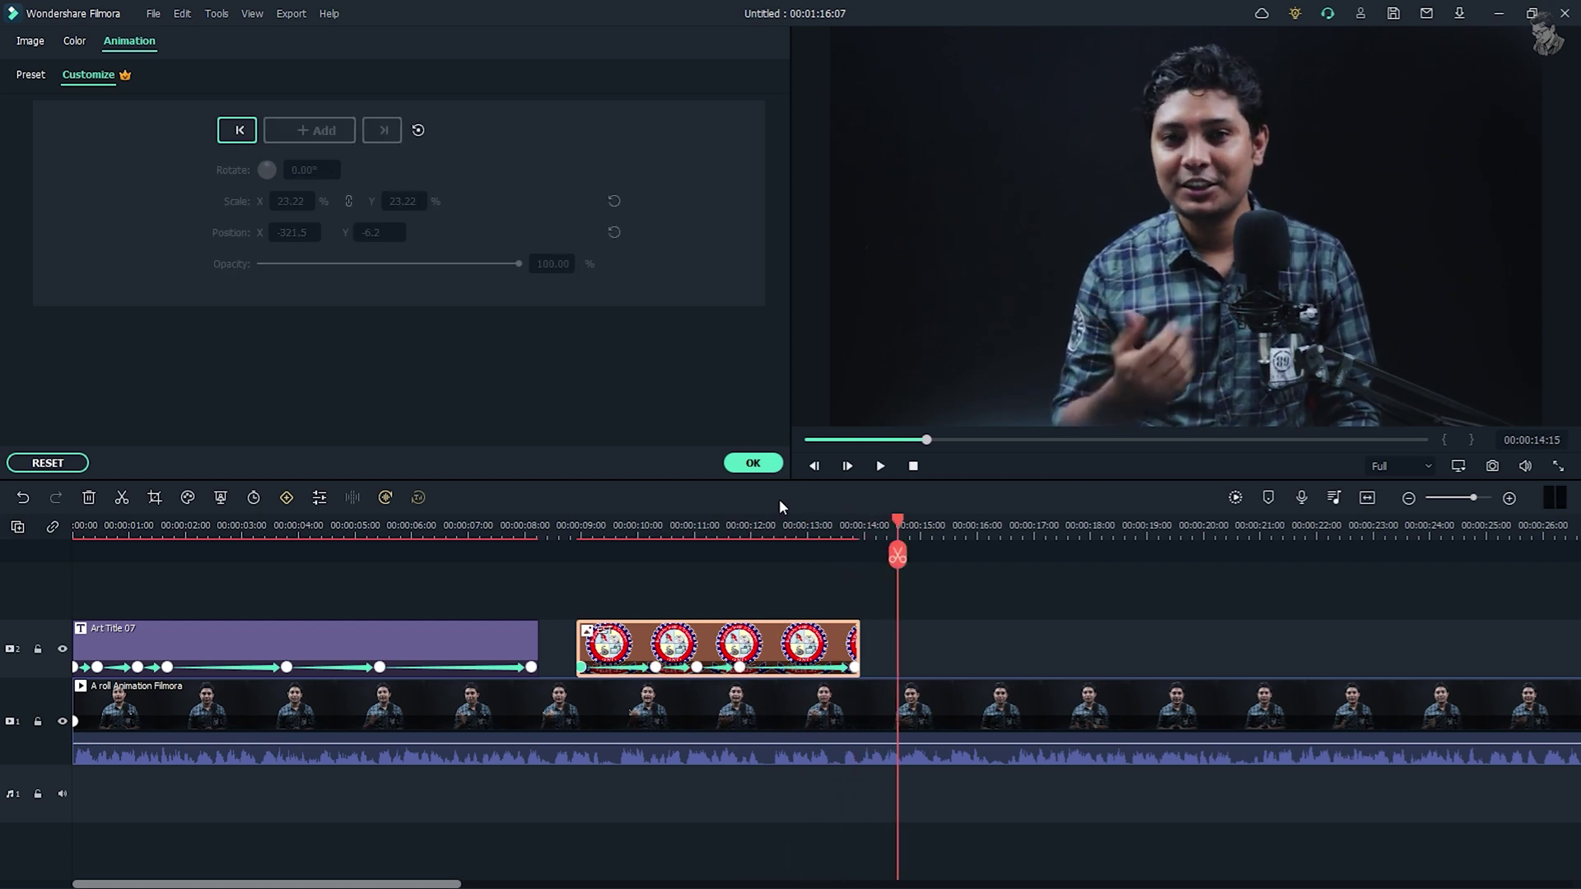
left_click(753, 464)
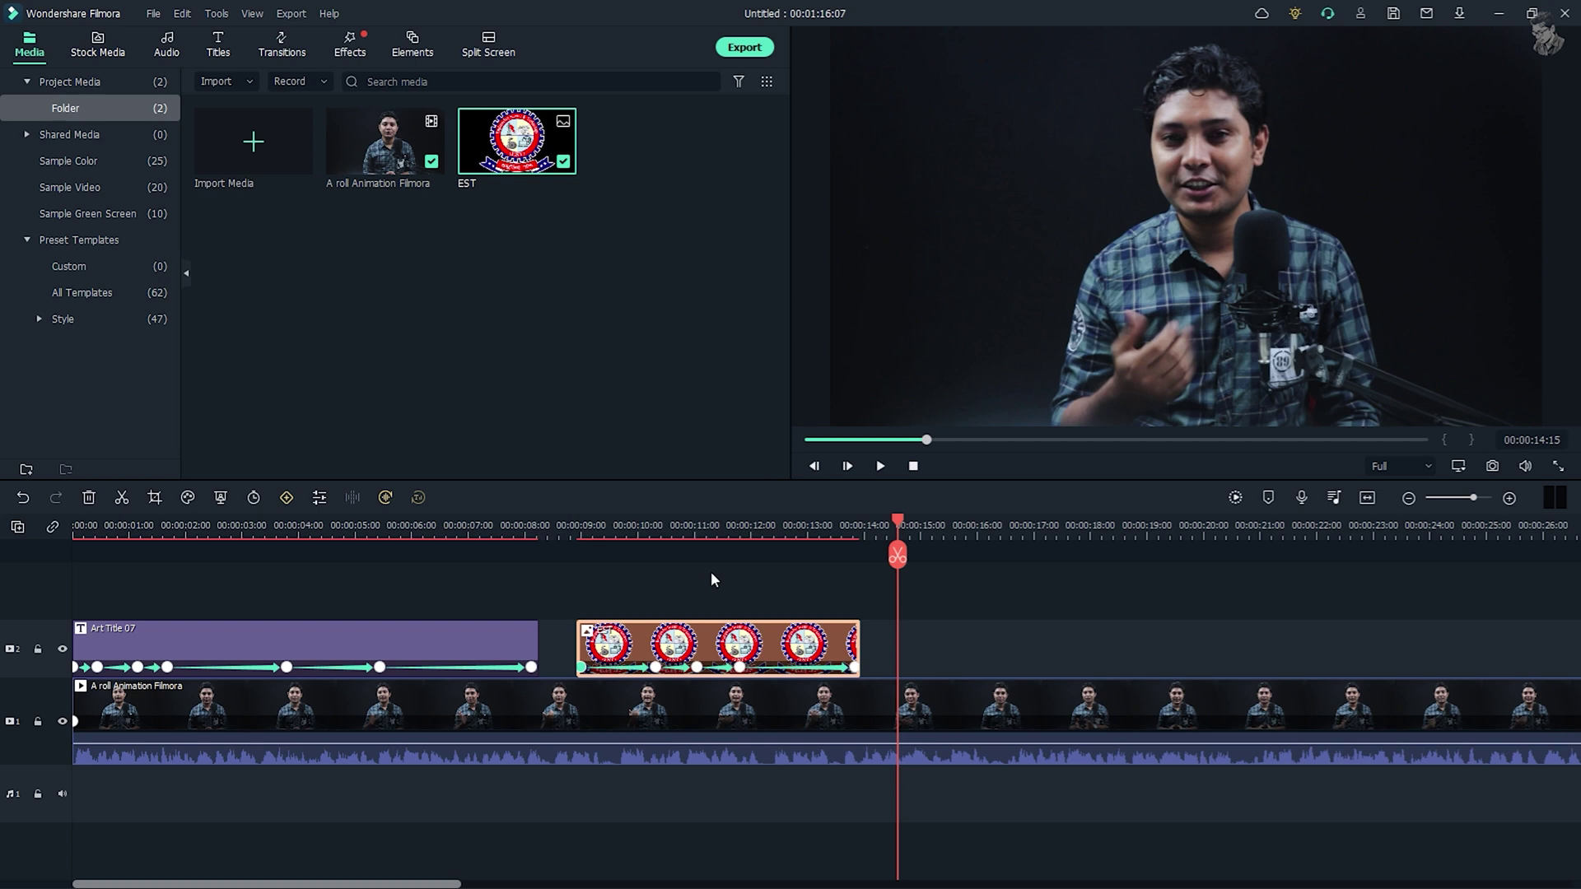
Step: Open the custom animation settings of the A roll video clip and add a keyframe at 00:00:14:15 with scale 111%
scroll(930, 547, "down", 2)
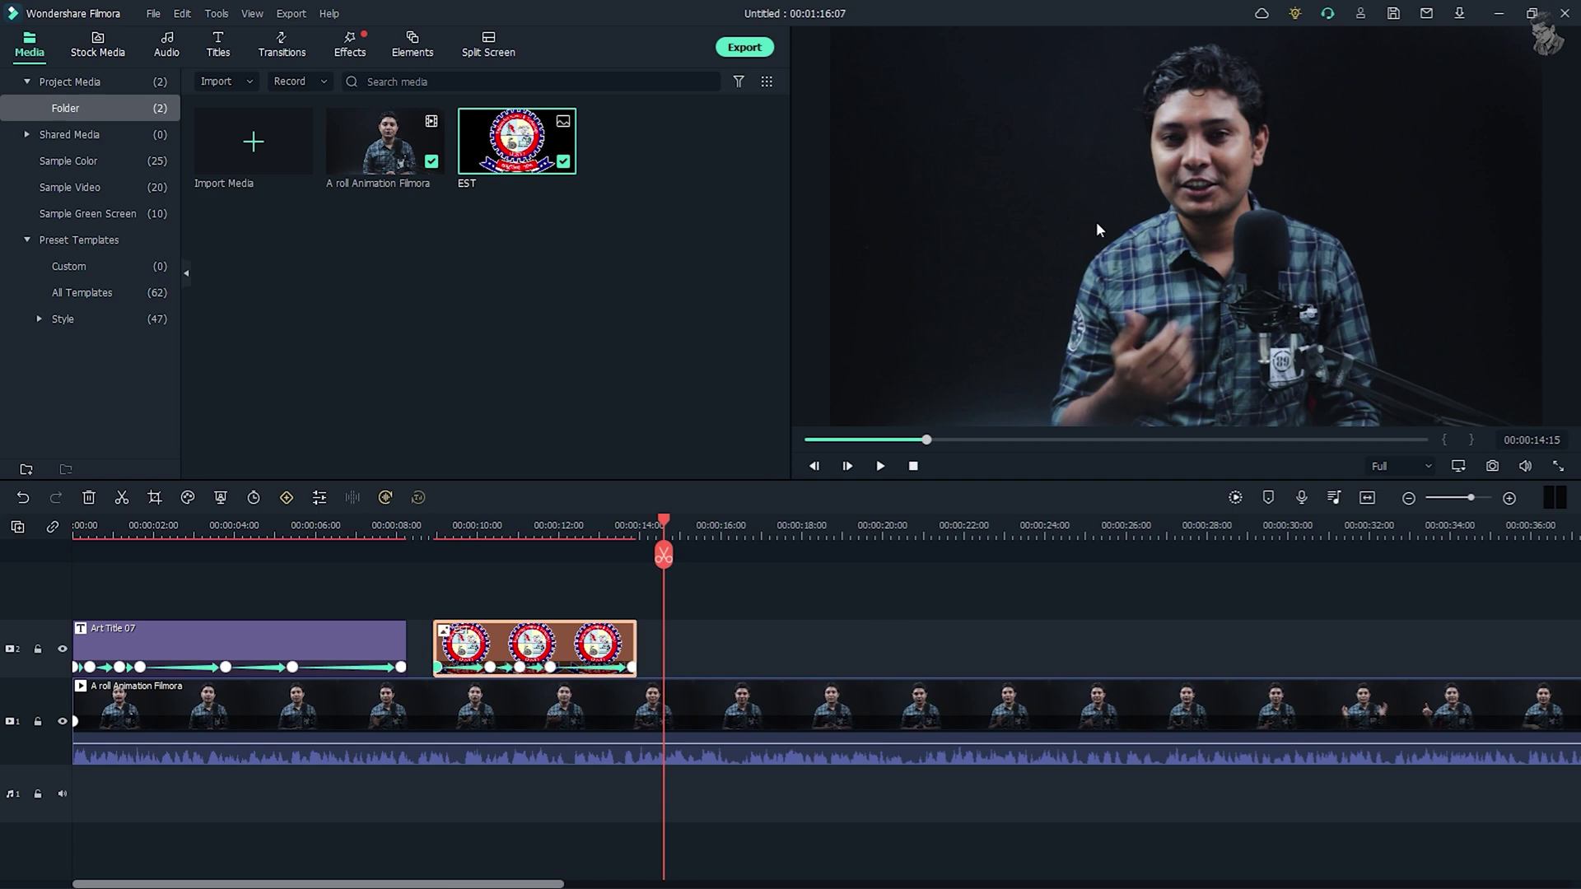
left_click(784, 710)
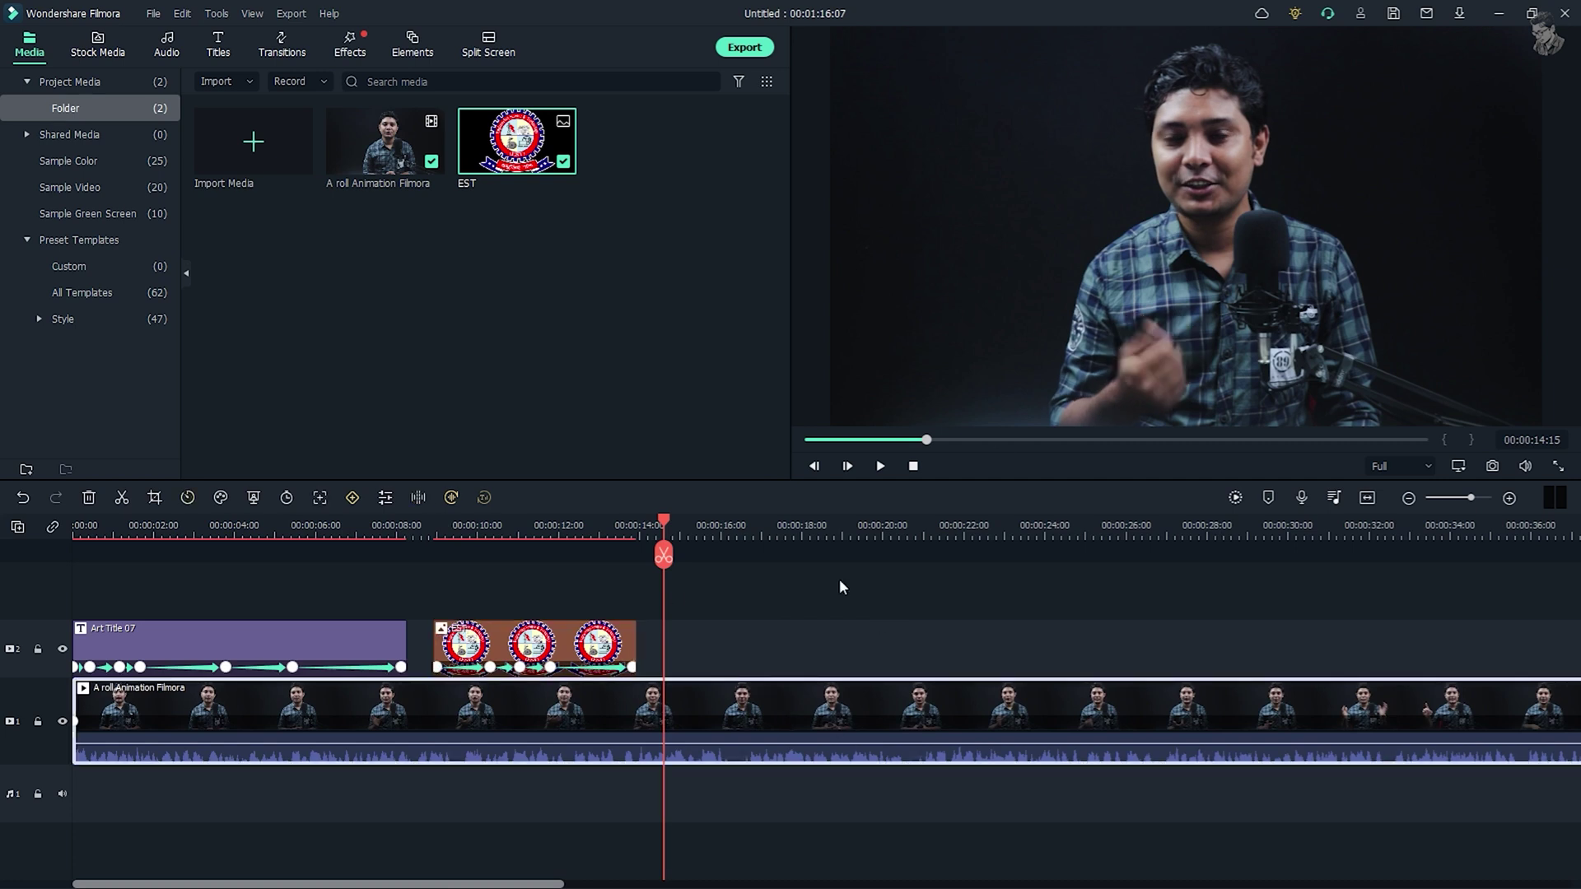
double_click(750, 715)
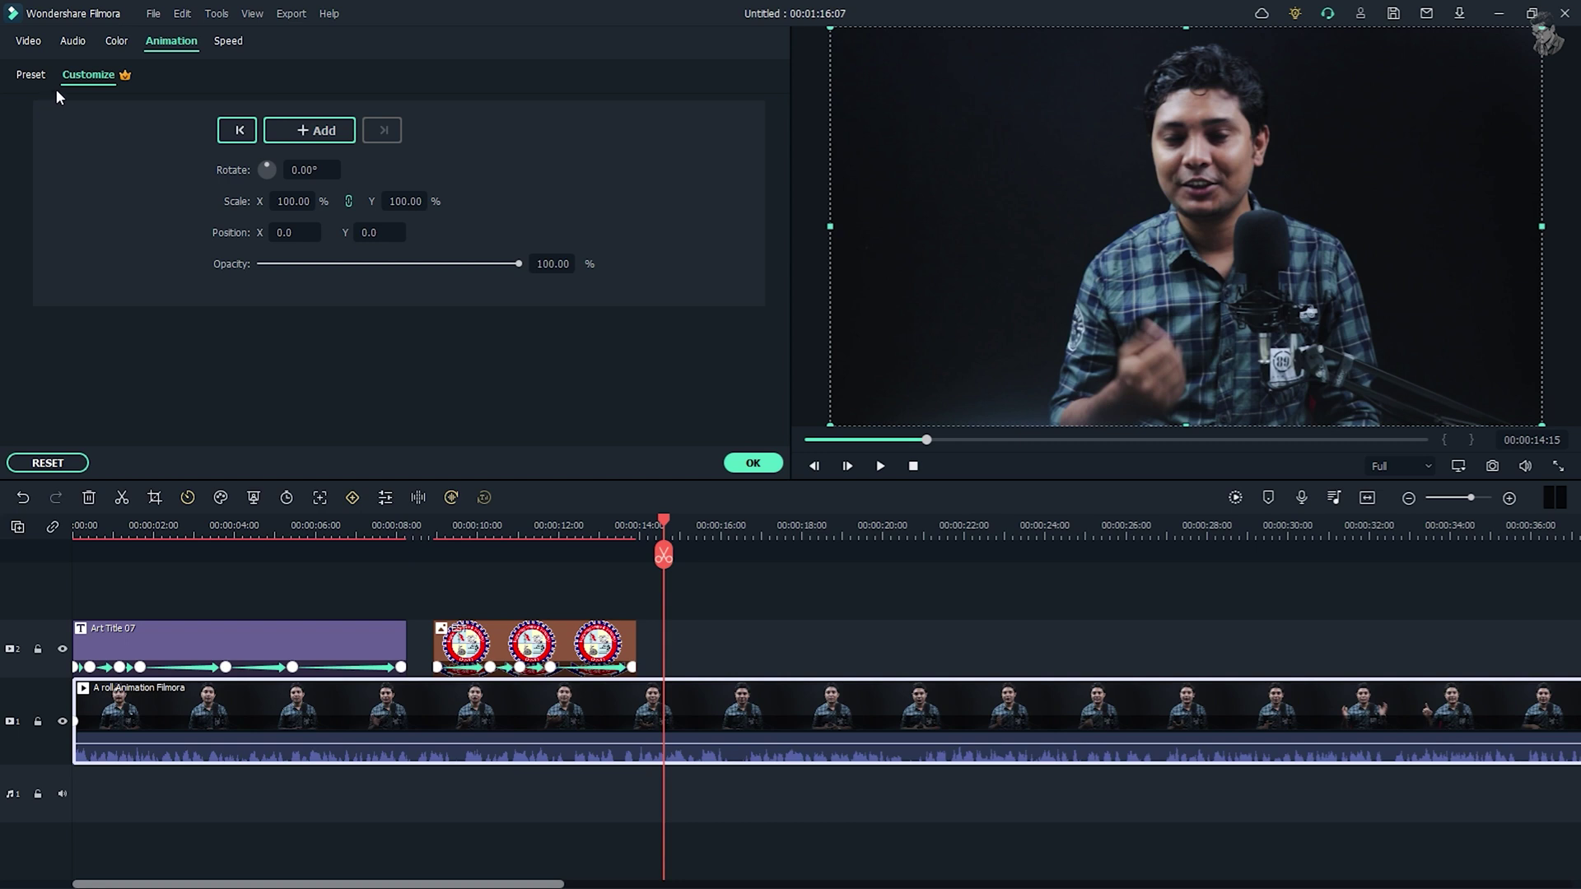
left_click(306, 130)
left_click_drag(294, 201, 303, 201)
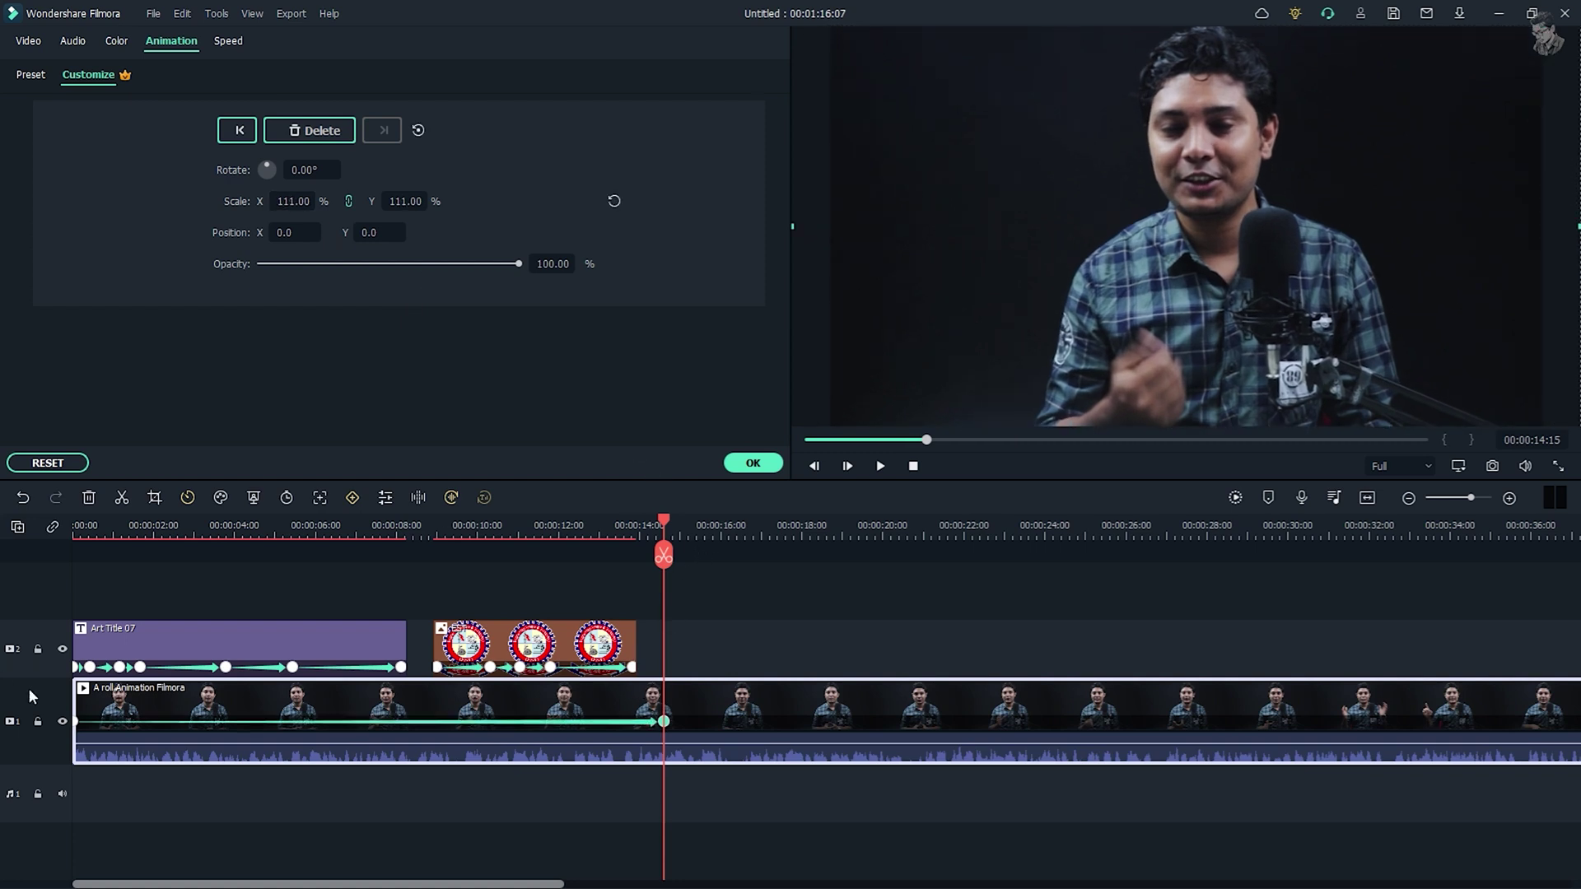
Step: Move the video clip's starting 100% keyframe to 00:00:14:13 and its 111% scale keyframe to 00:00:20:07
left_click(74, 721)
left_click_drag(74, 722, 920, 722)
left_click_drag(631, 721, 660, 721)
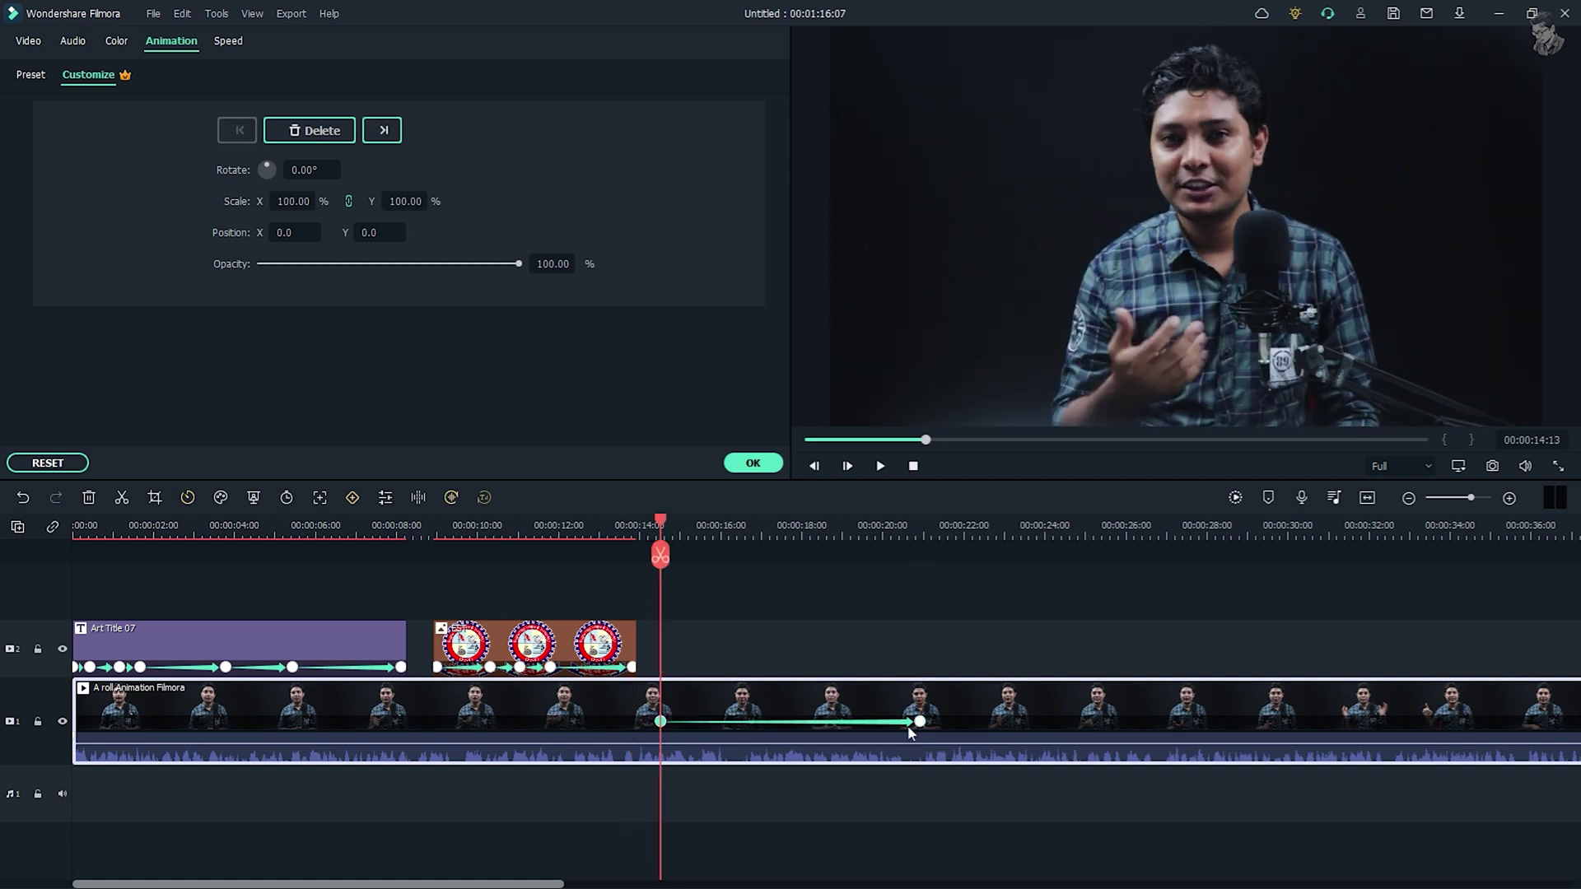
left_click_drag(920, 721, 893, 721)
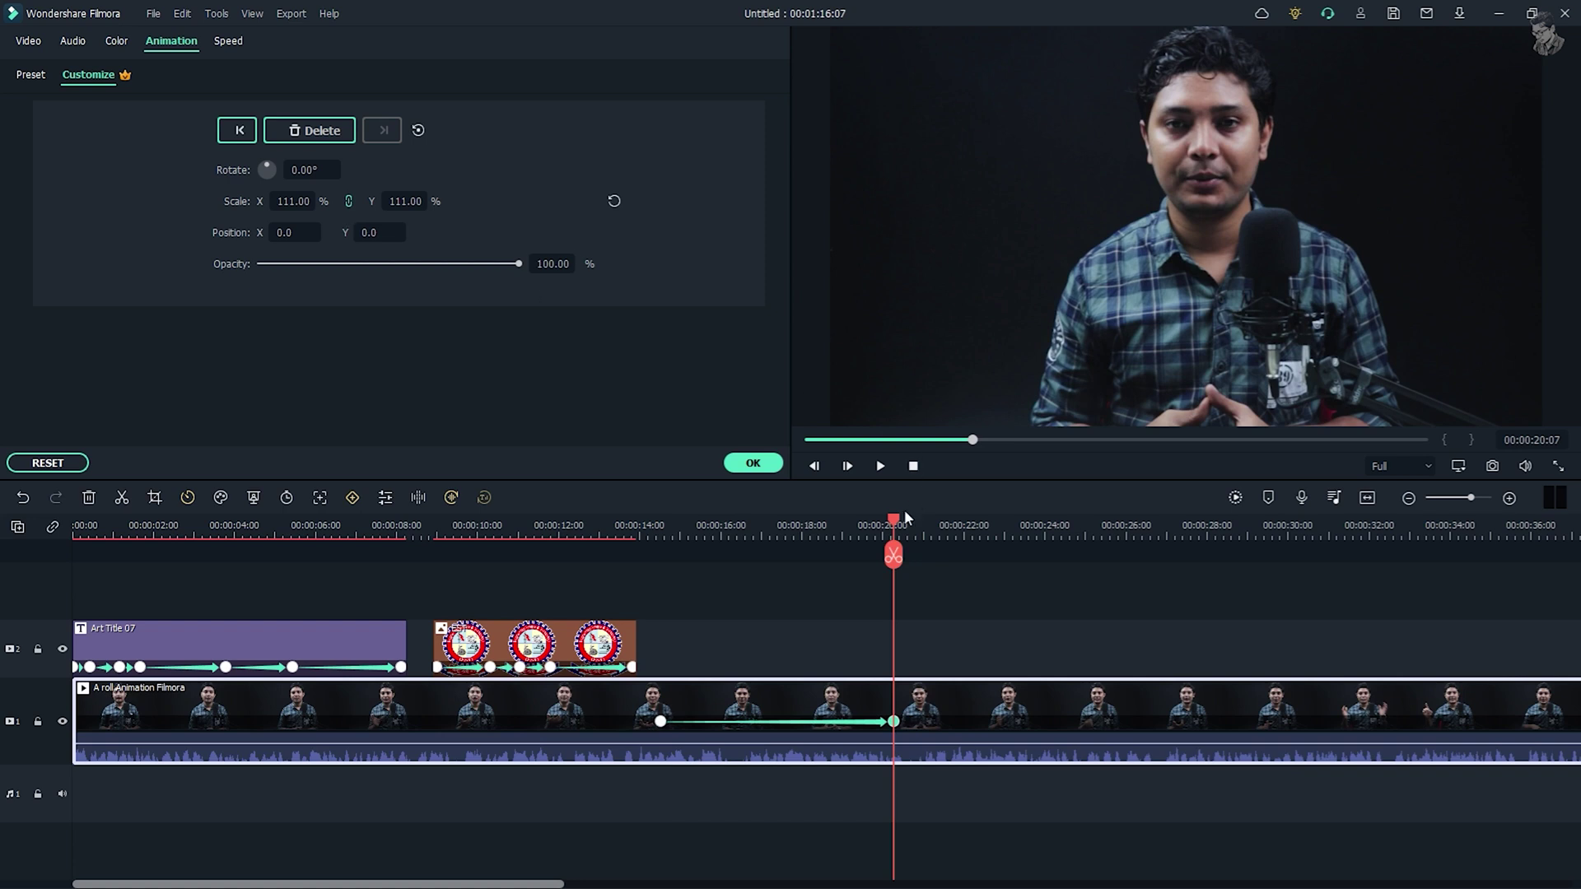
Step: Add scale keyframes to the video clip of 89% at 00:00:25:15 and 108% at 00:00:28:22
left_click_drag(899, 527, 1111, 527)
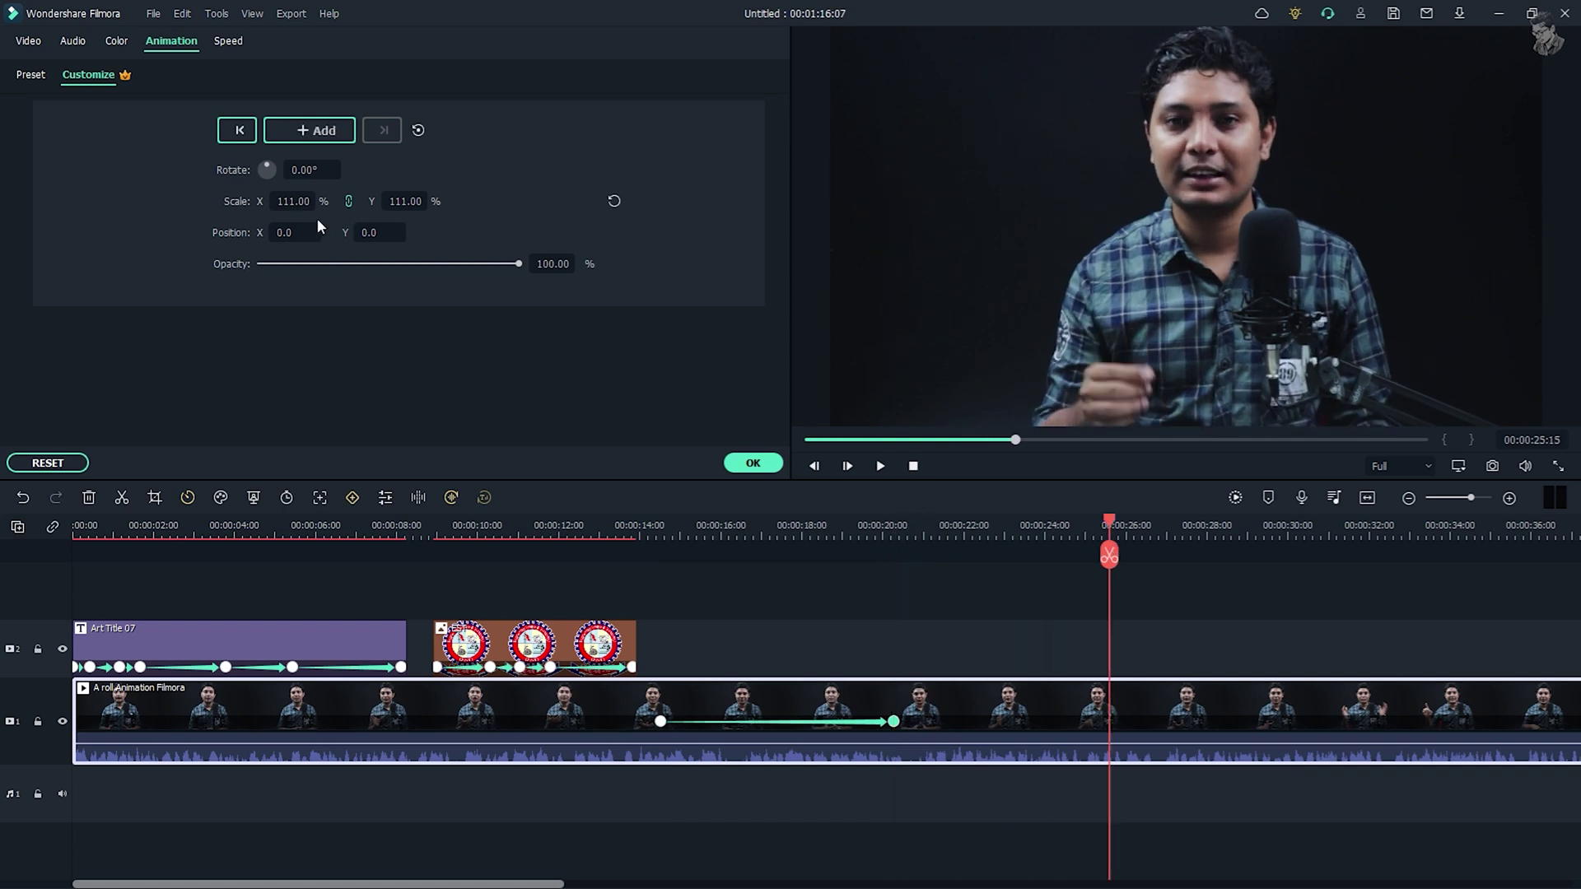
left_click_drag(305, 200, 286, 201)
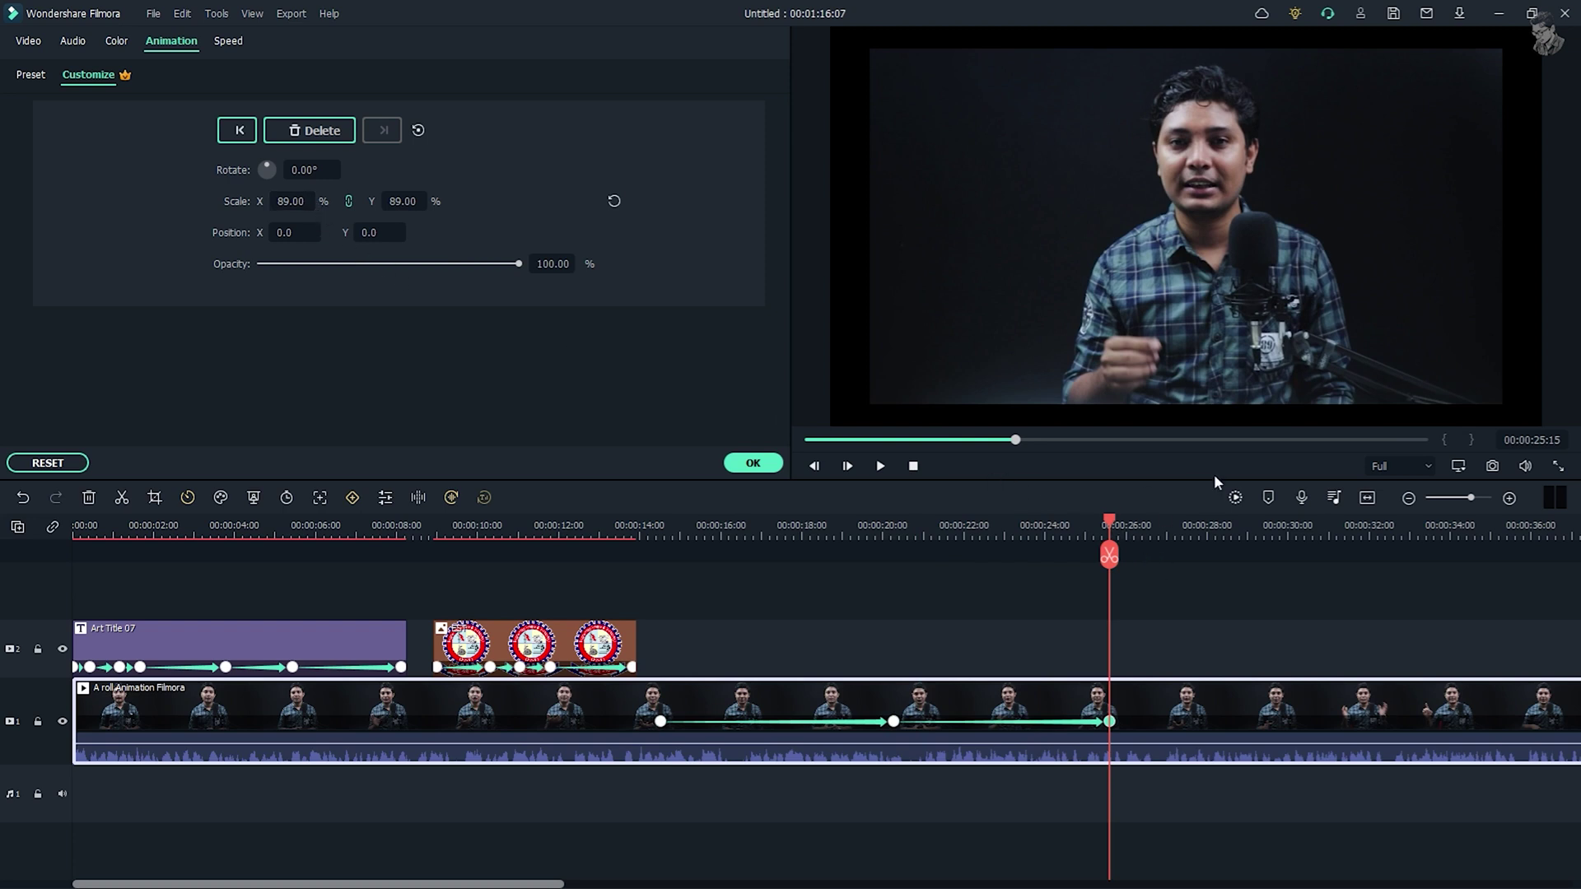
left_click_drag(1112, 524, 1227, 522)
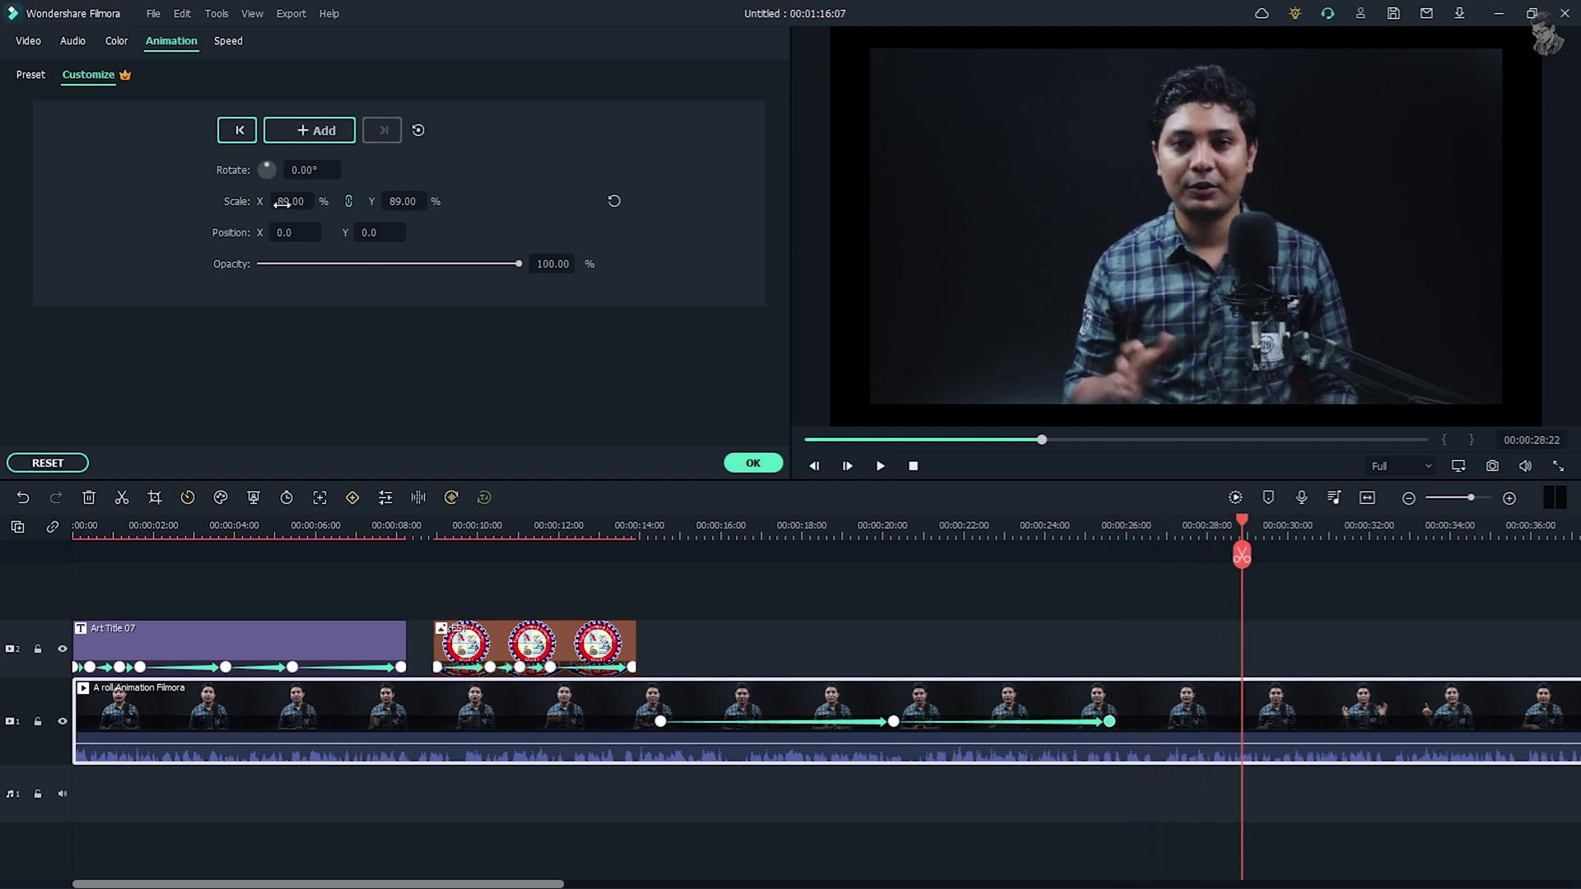
left_click_drag(290, 201, 307, 201)
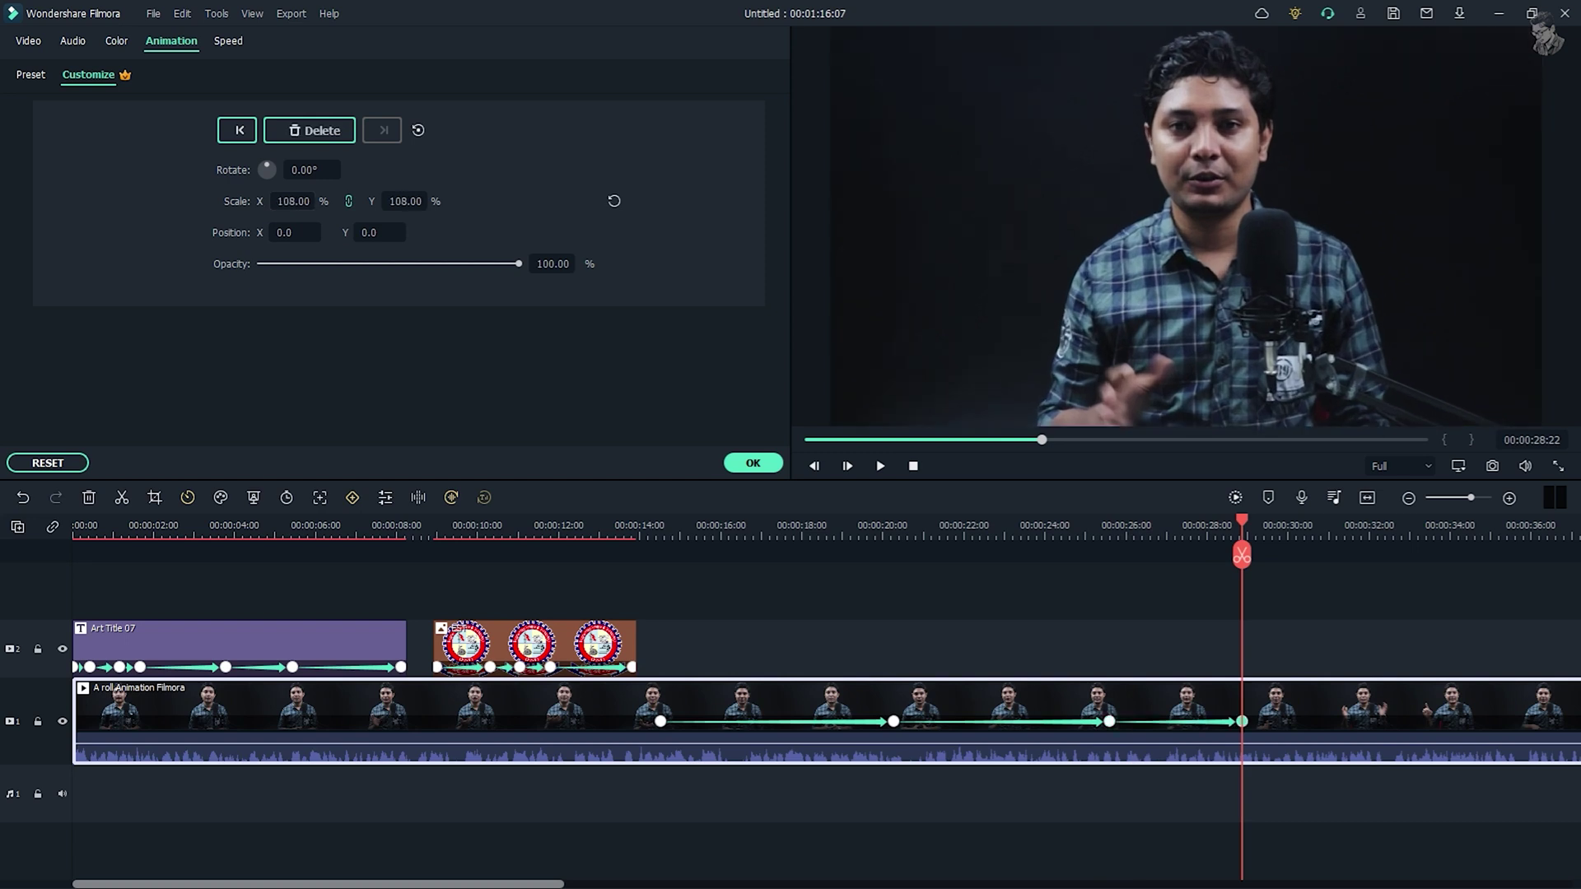
Step: Add position keyframes to the video clip with X 48 at 00:00:30:23 and X -43 at 00:00:32:22
left_click_drag(1248, 517, 1326, 531)
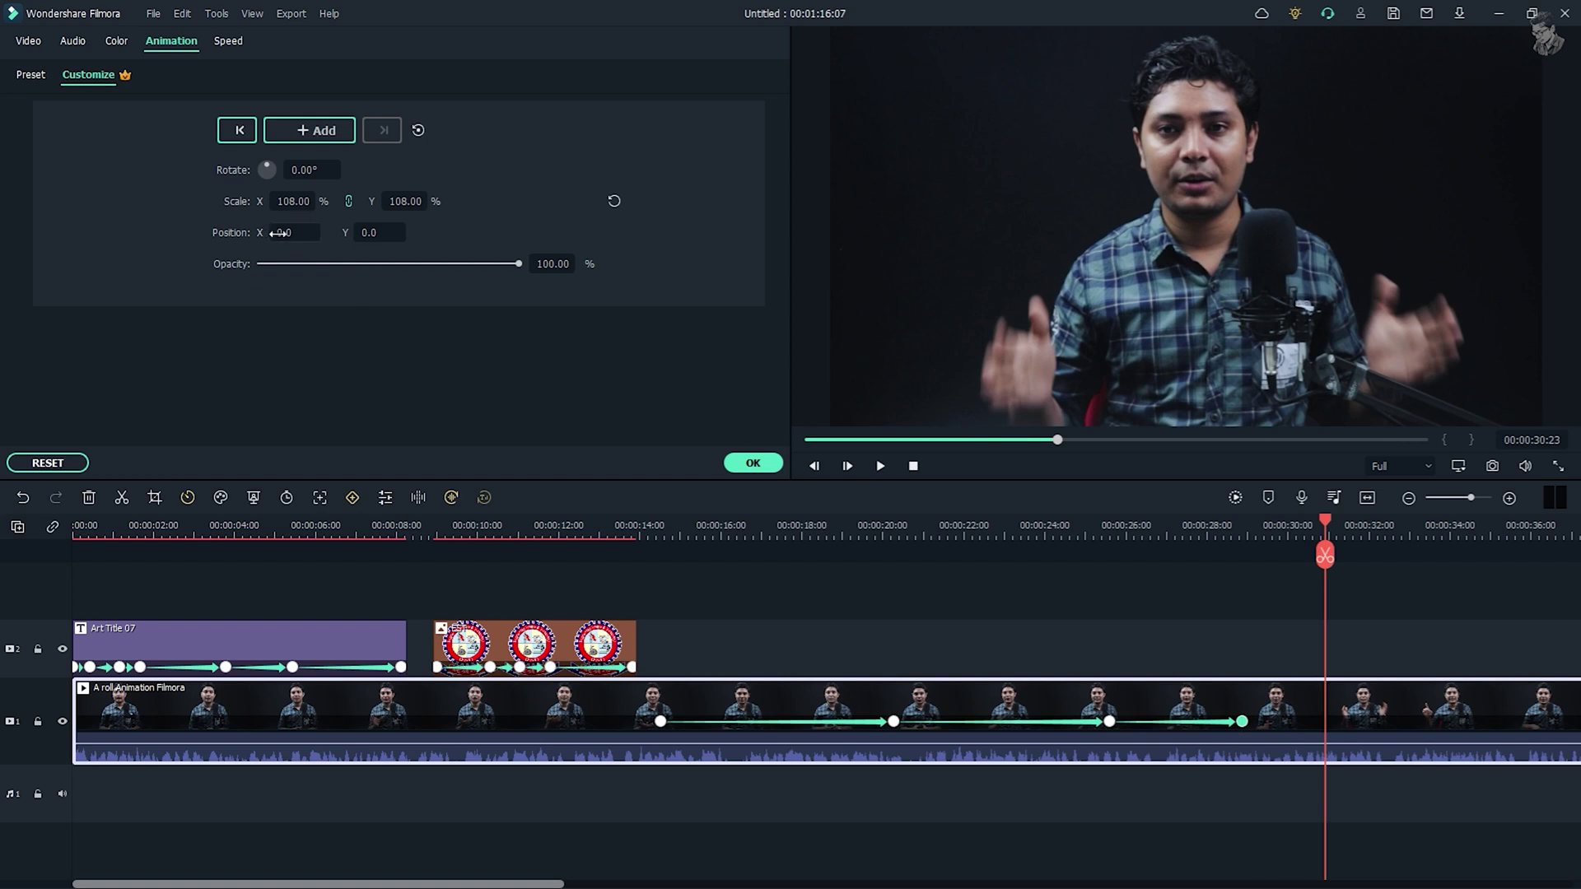
left_click_drag(286, 232, 326, 232)
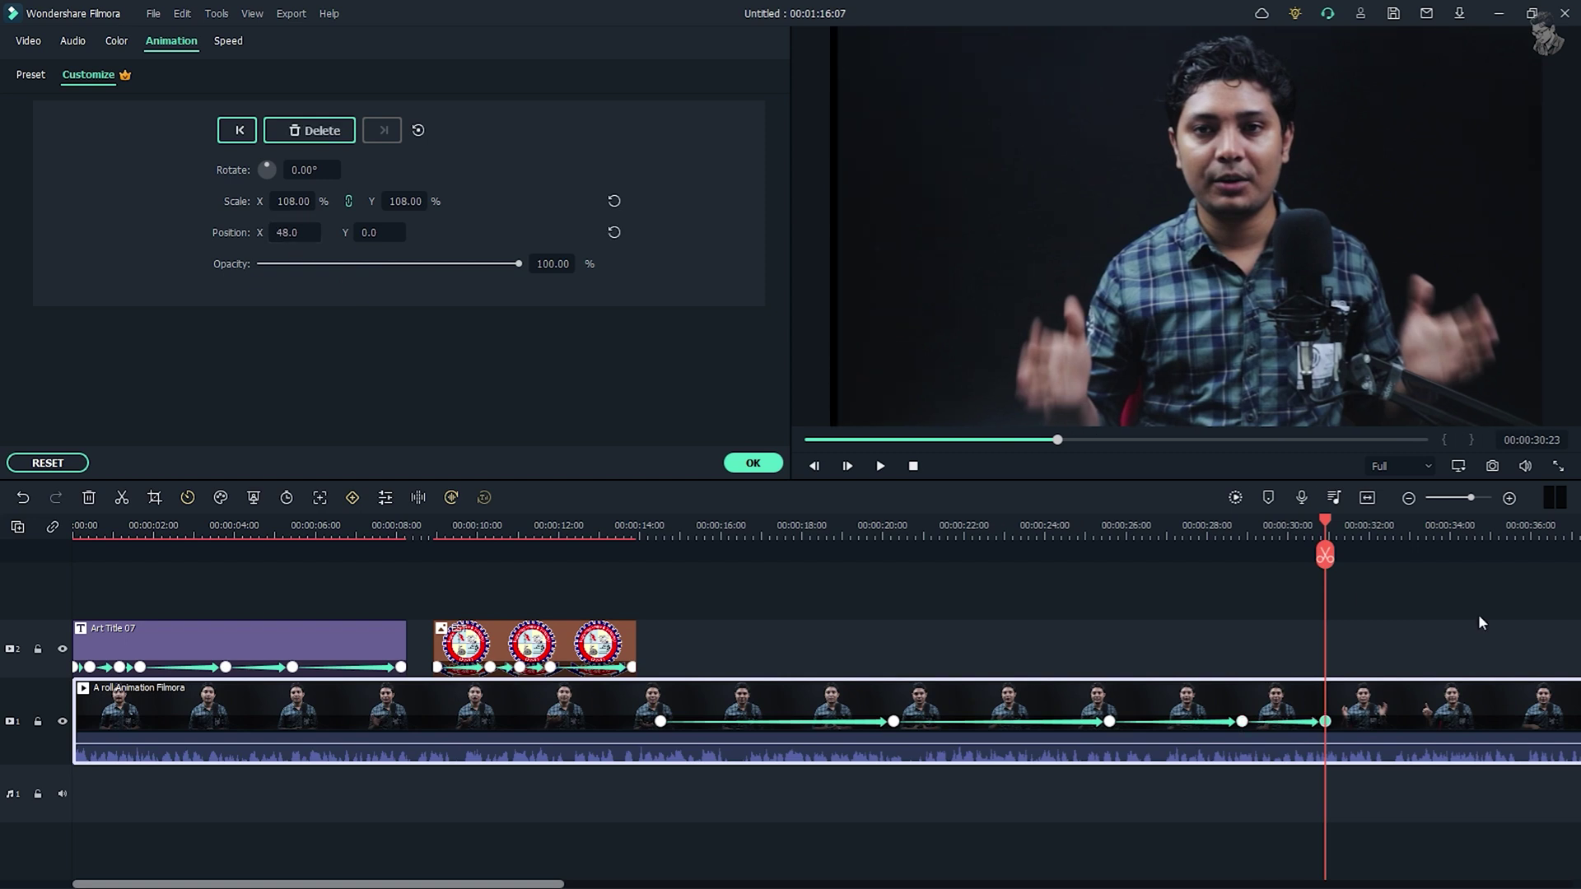
left_click_drag(1325, 522, 1404, 530)
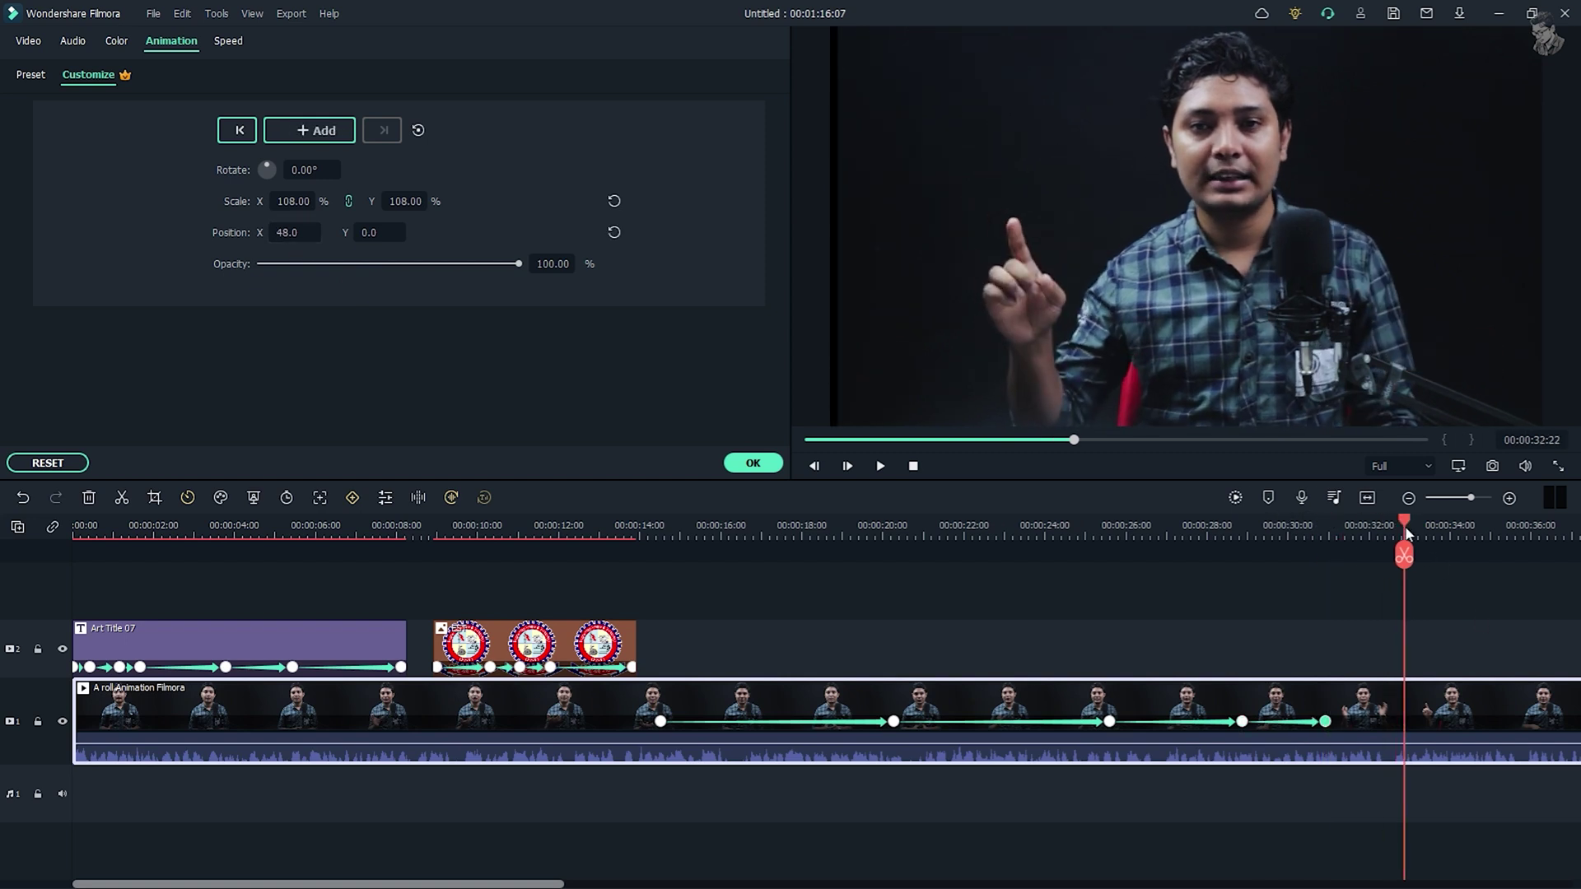
left_click_drag(289, 233, 214, 232)
Step: Add opacity keyframes to the video clip of about 68% at 00:00:34:11 and 100% at 00:00:35:06
left_click_drag(1406, 524, 1467, 527)
left_click_drag(520, 271, 440, 271)
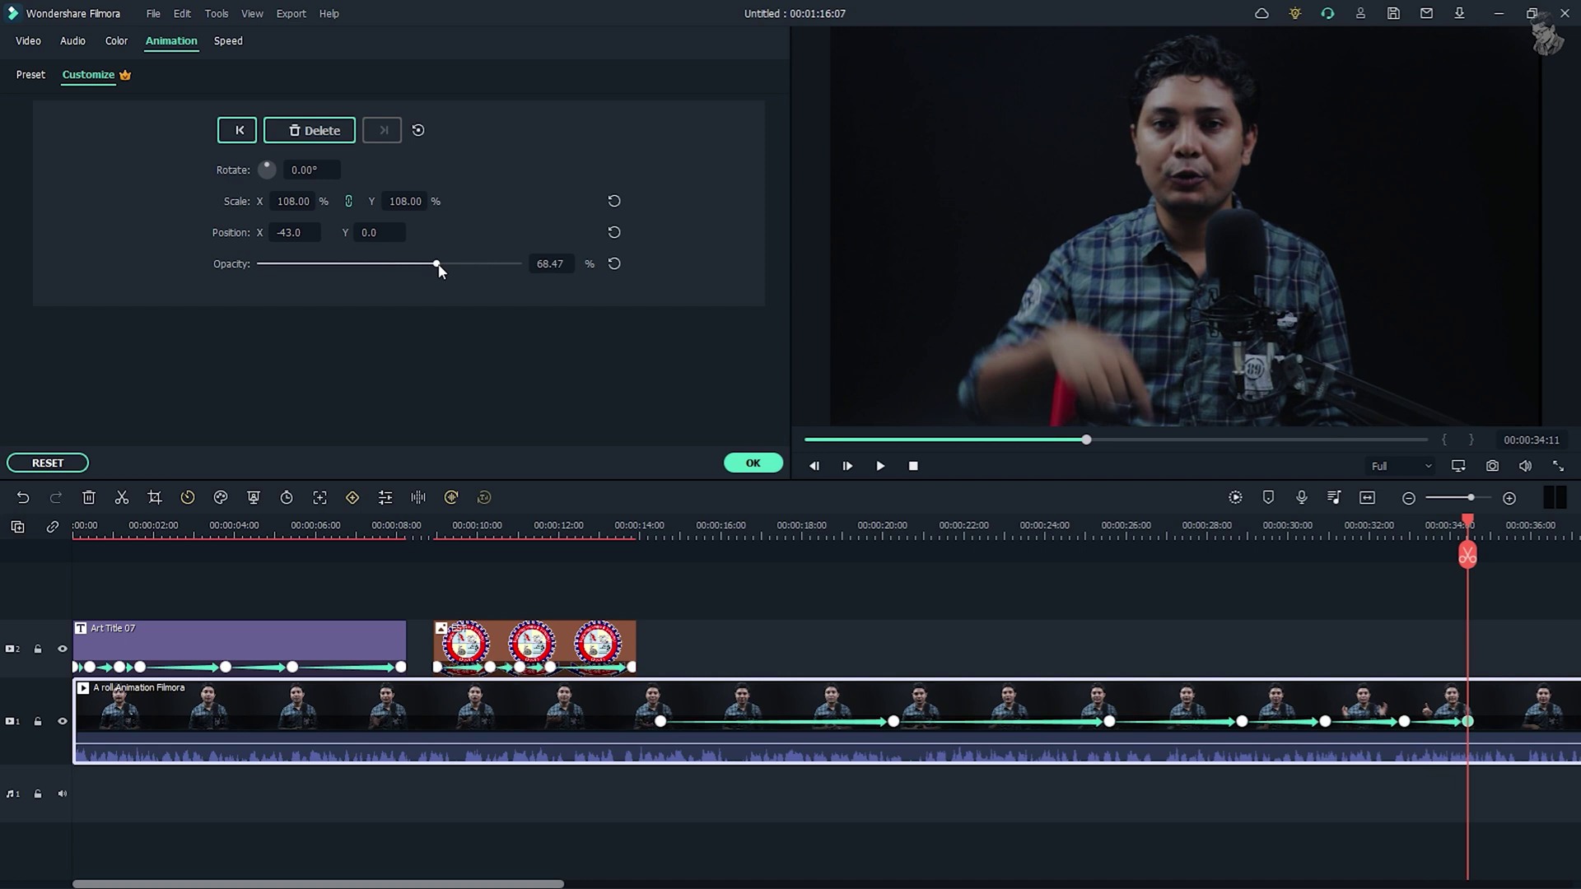
left_click_drag(1470, 527, 1500, 527)
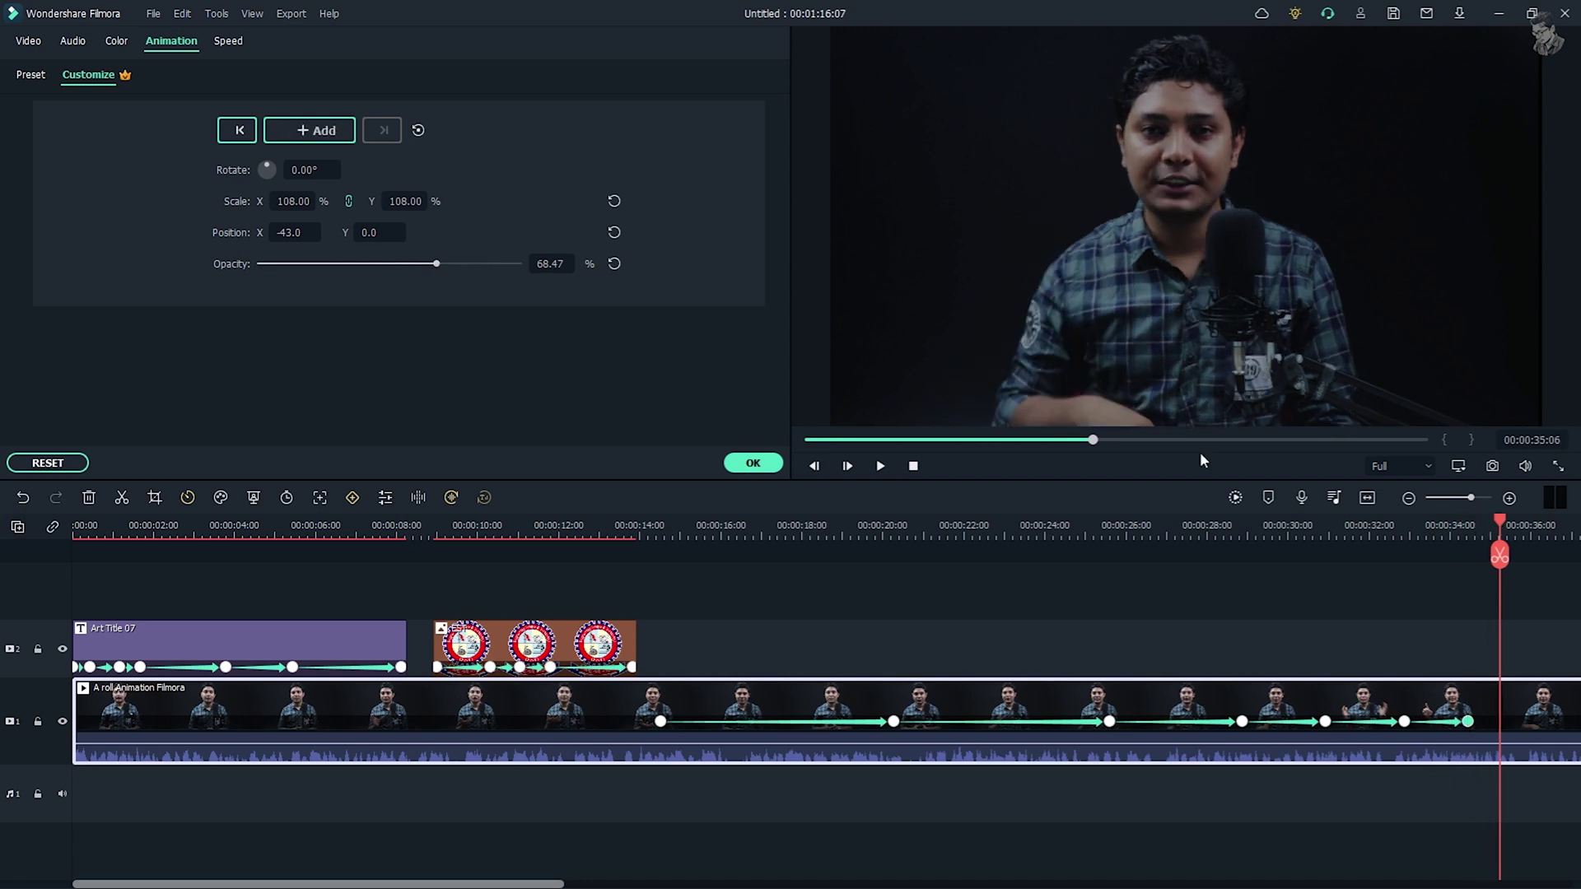
left_click_drag(440, 270, 570, 278)
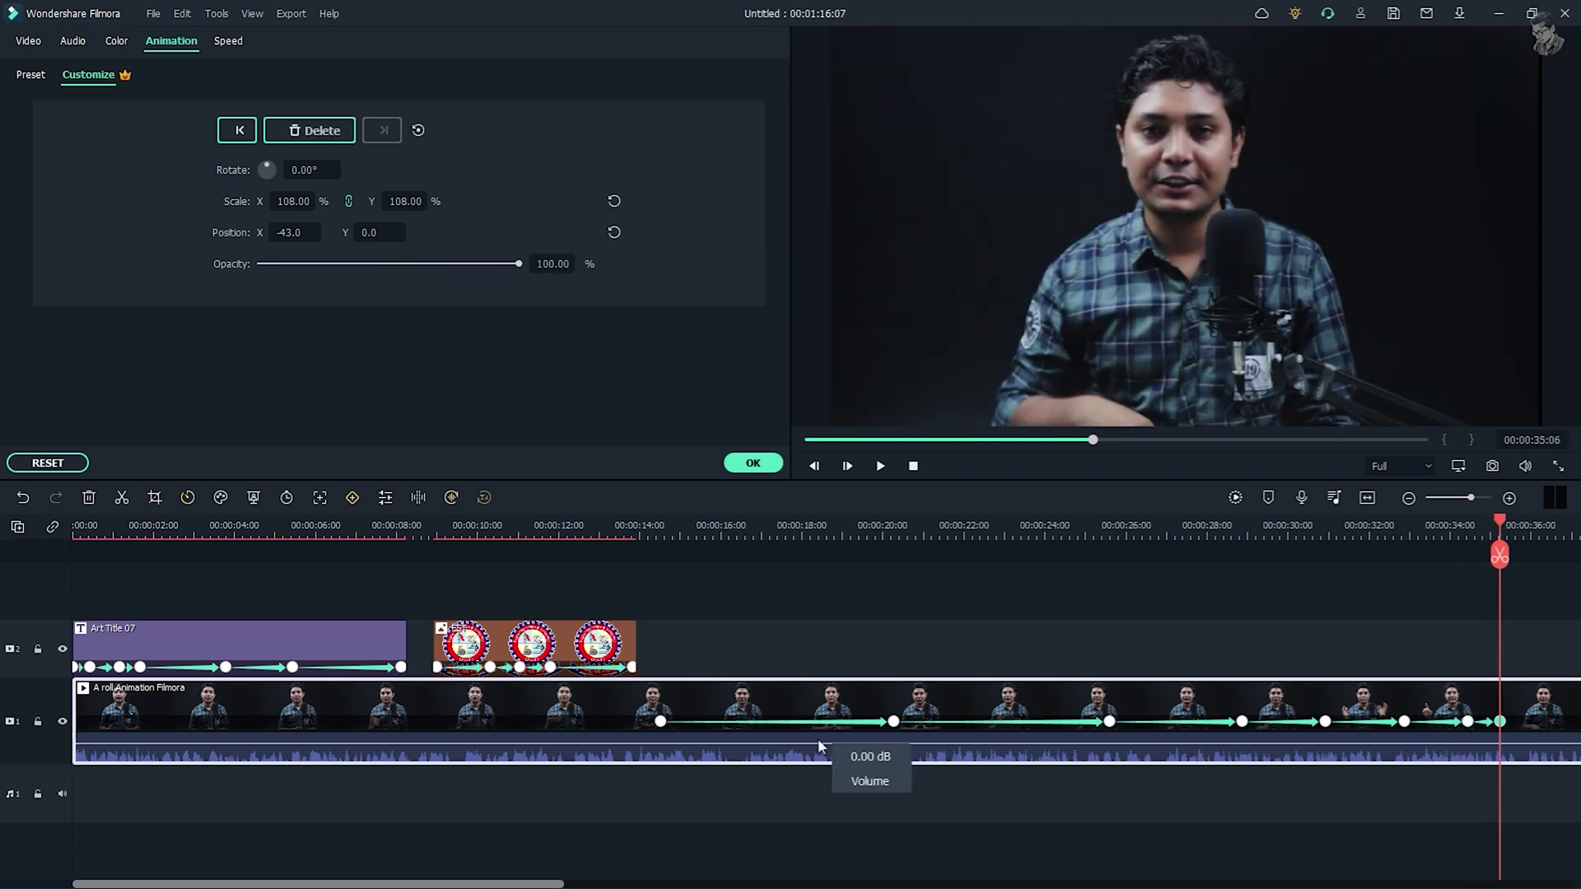
Step: Play the timeline from the start past the video clip's last keyframe to review all the title, logo and clip animations
left_click(578, 523)
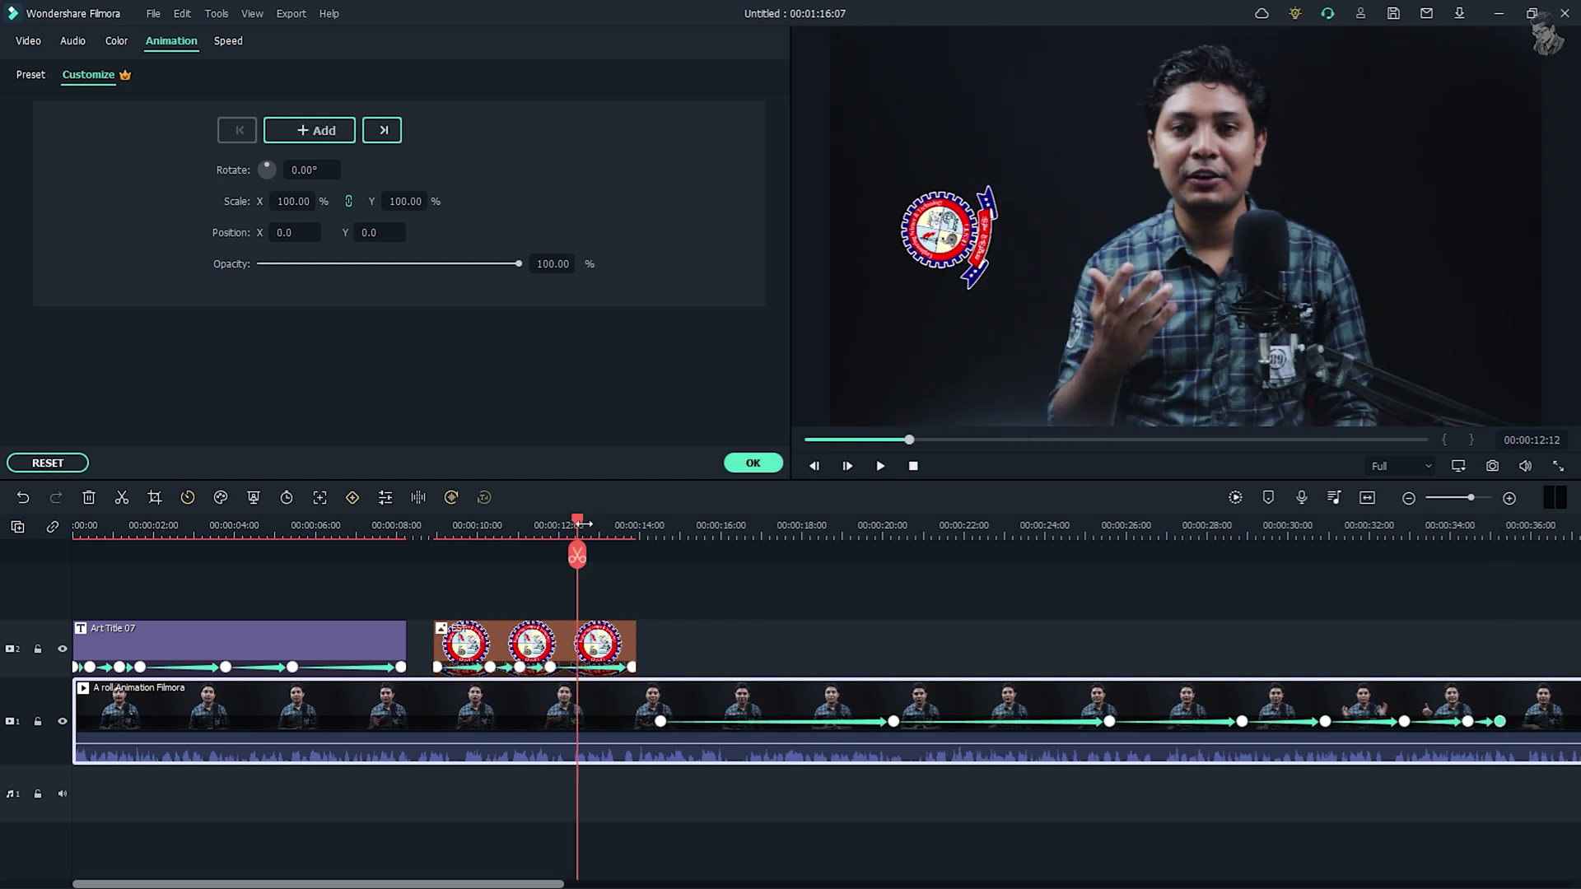
left_click_drag(578, 527, 3, 535)
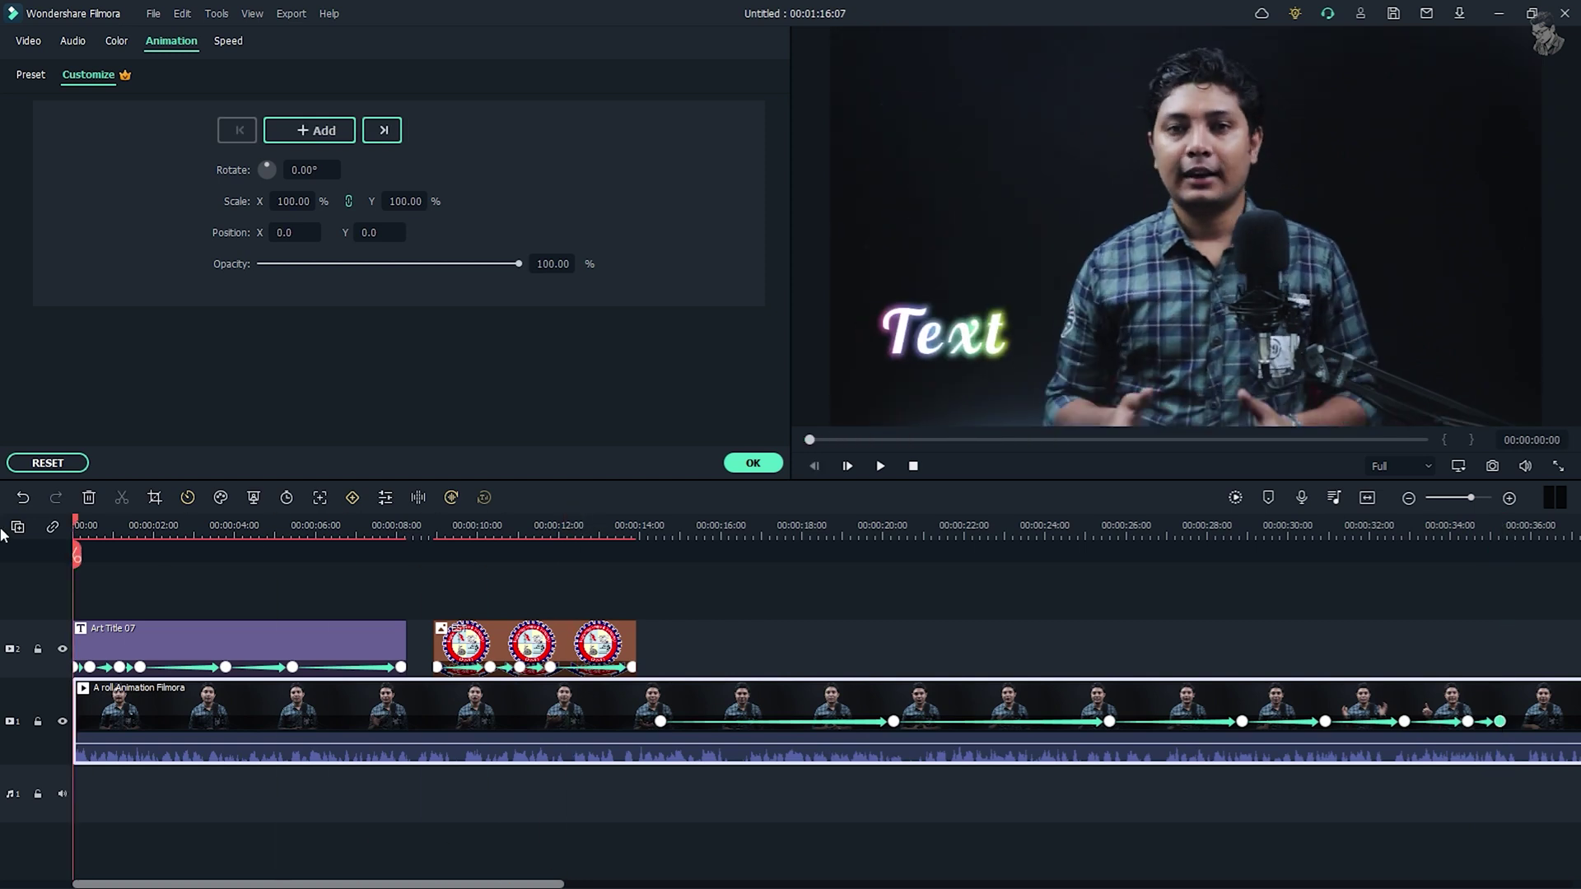
left_click_drag(817, 528, 744, 530)
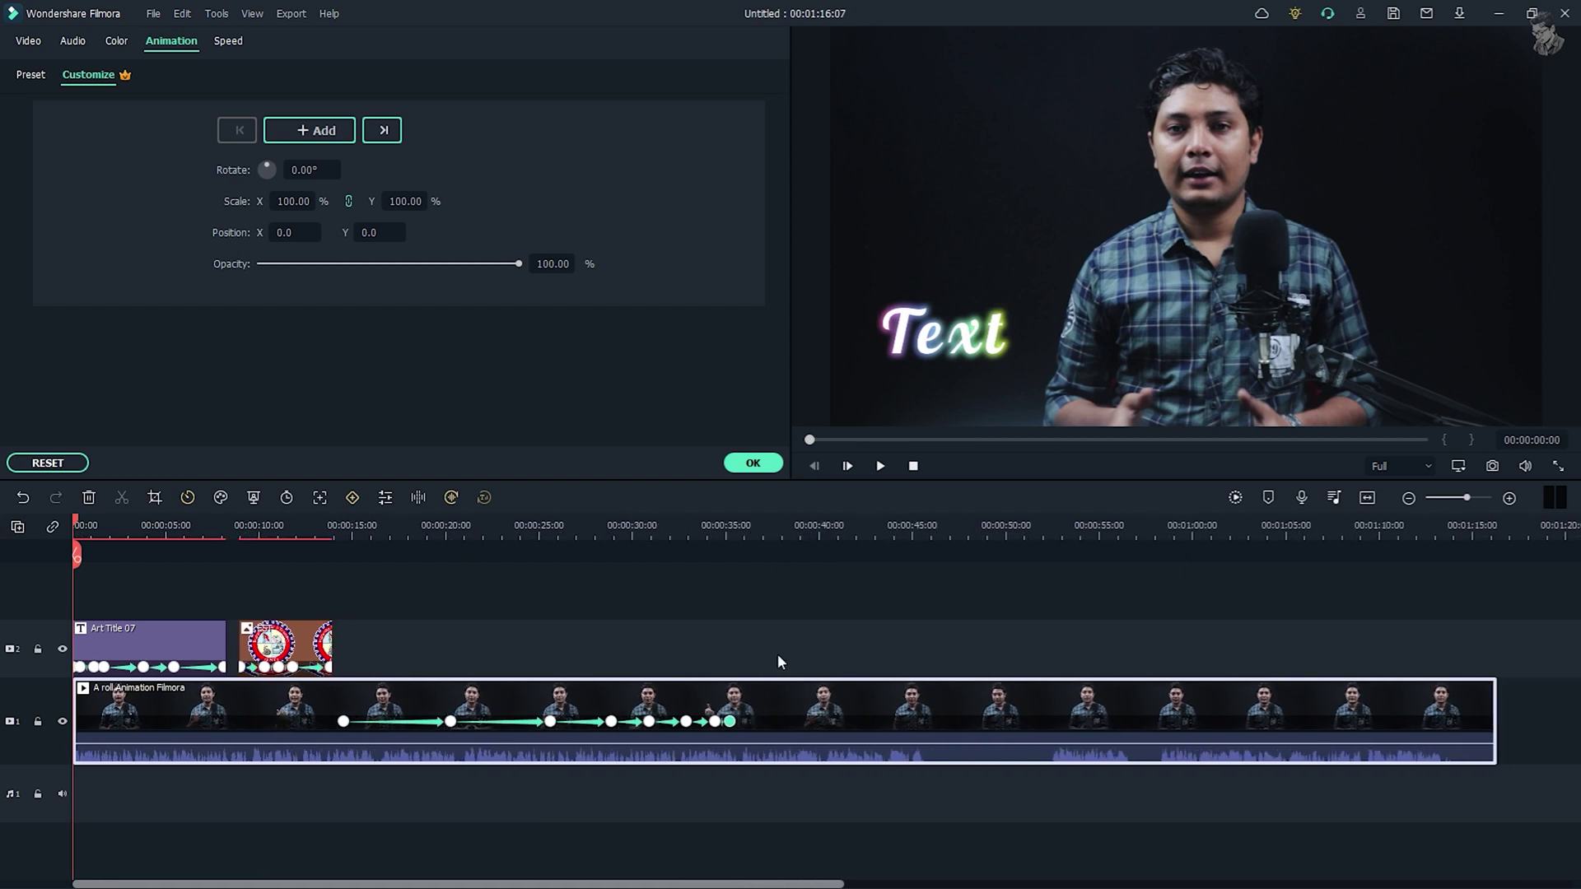
key("space")
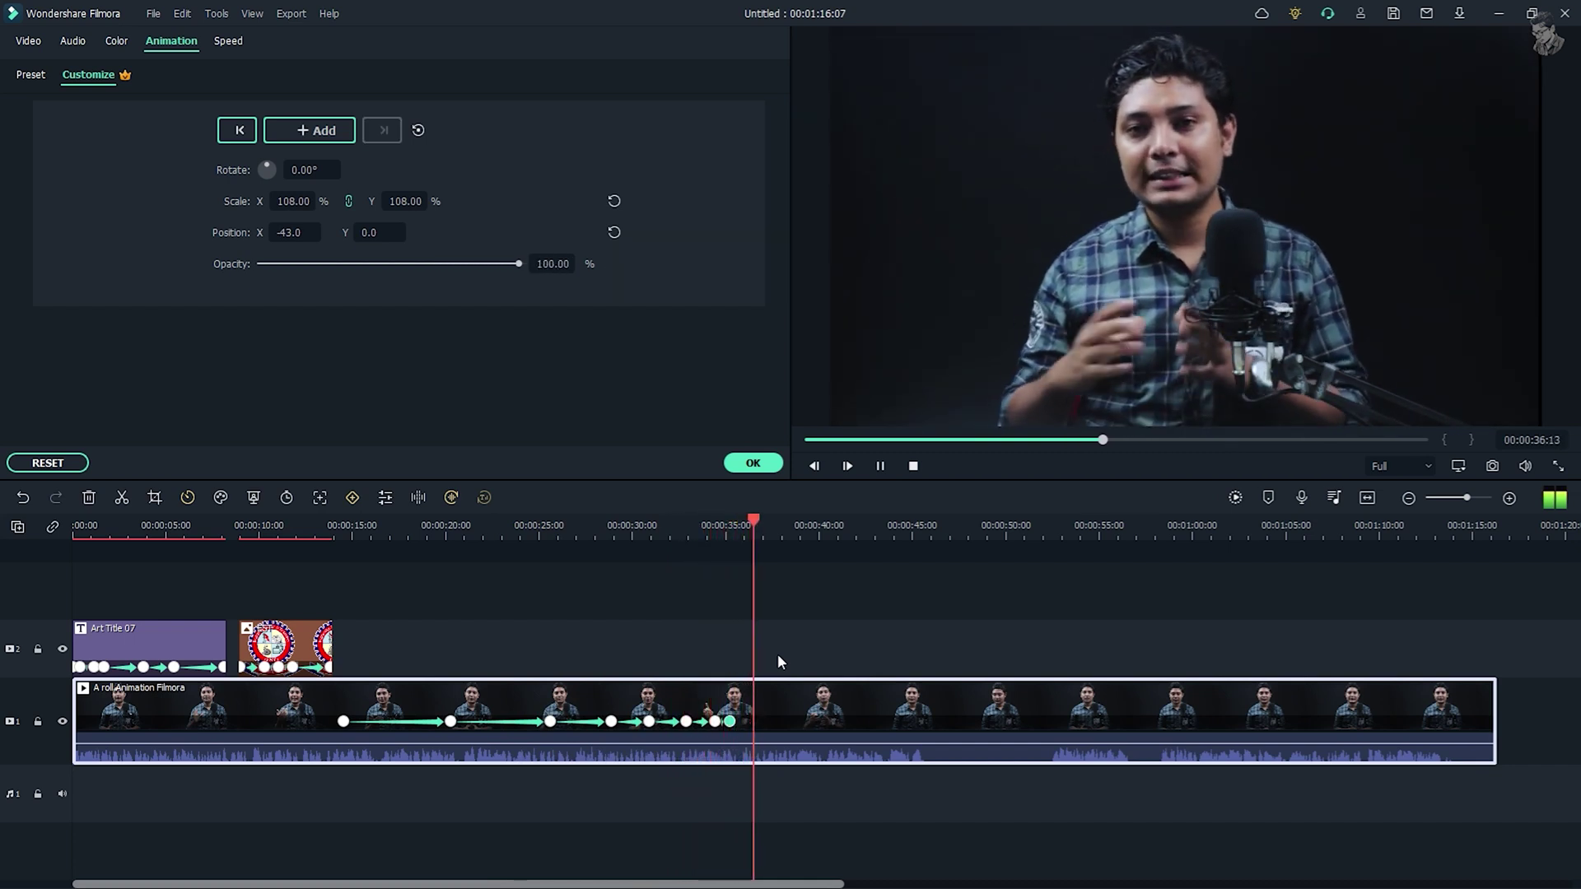
key("space")
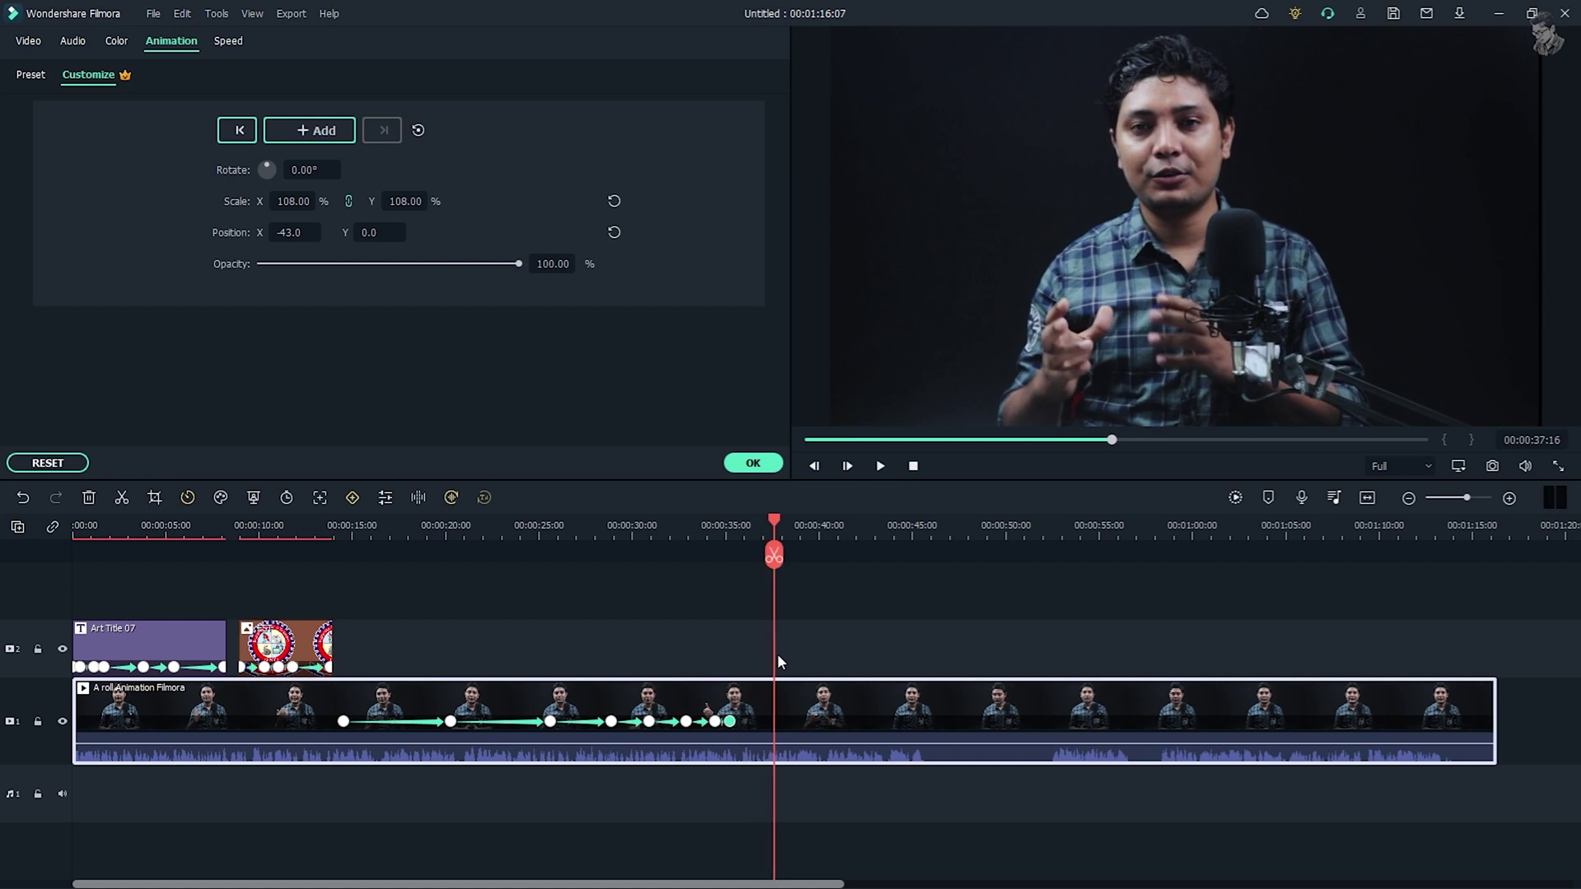